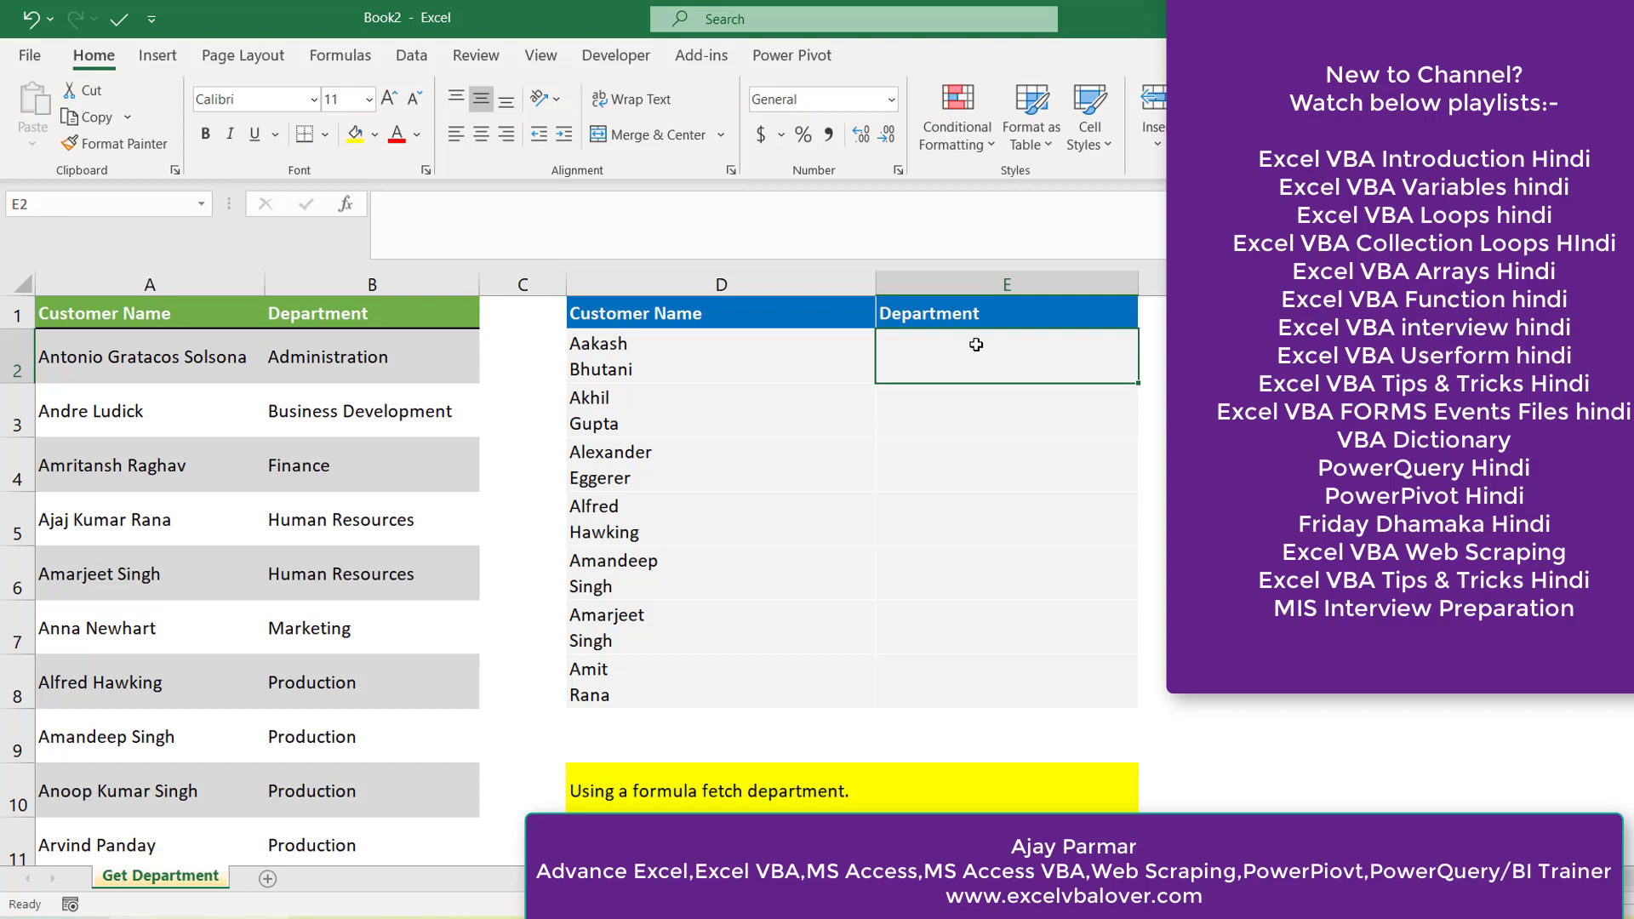
key("Left")
key("Left")
key("Right")
key("Down")
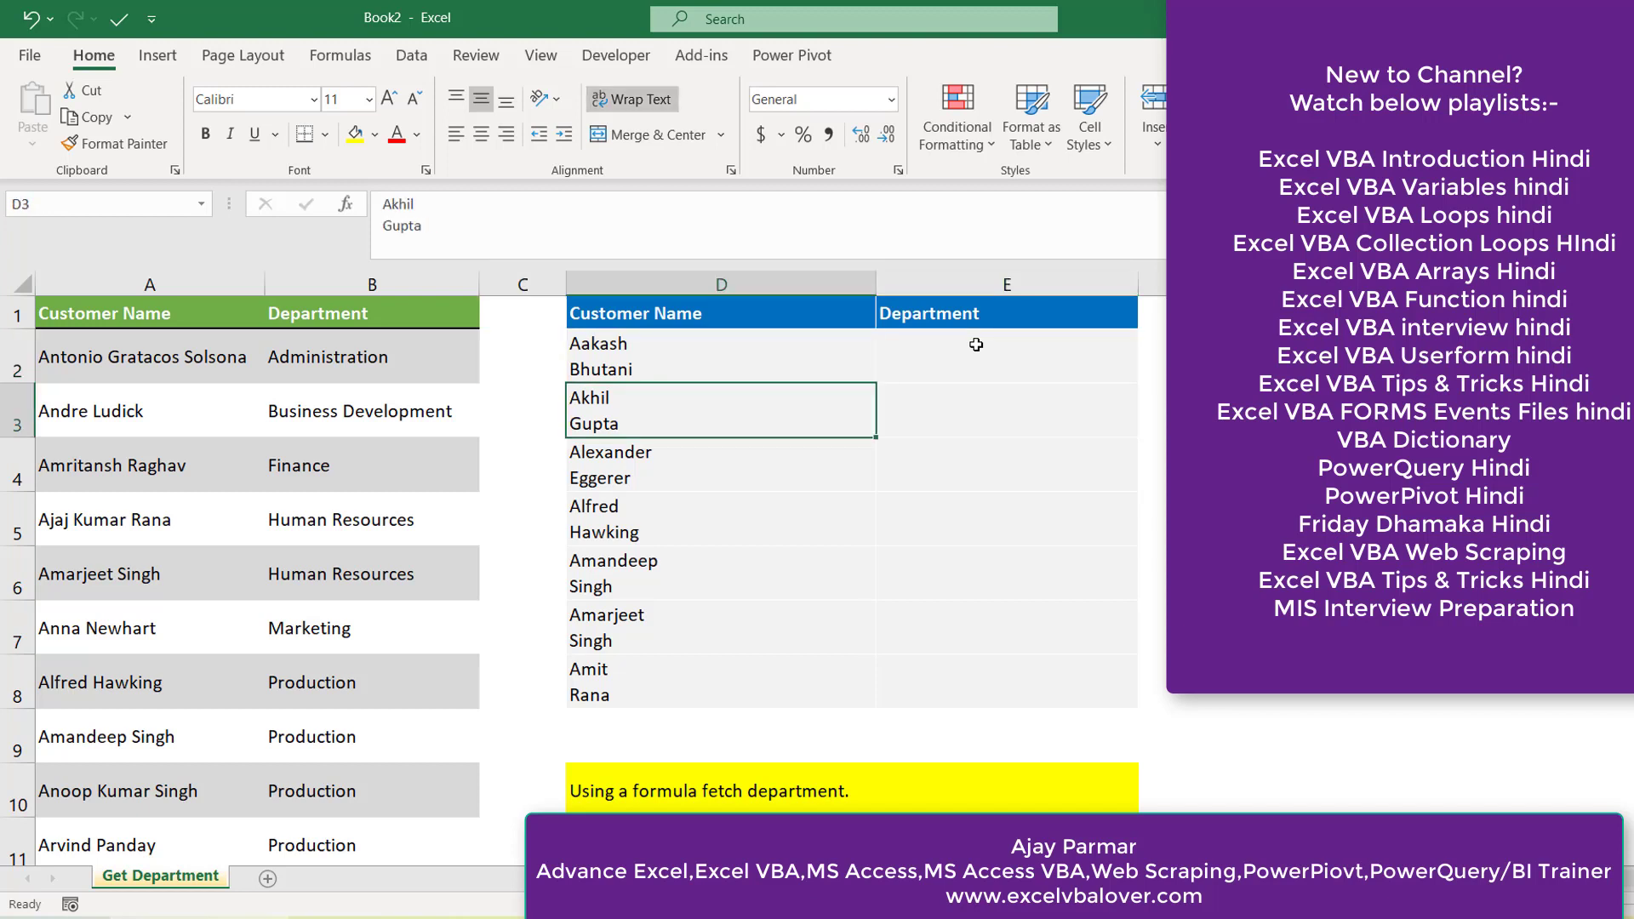
key("Left")
key("Left")
key("Down")
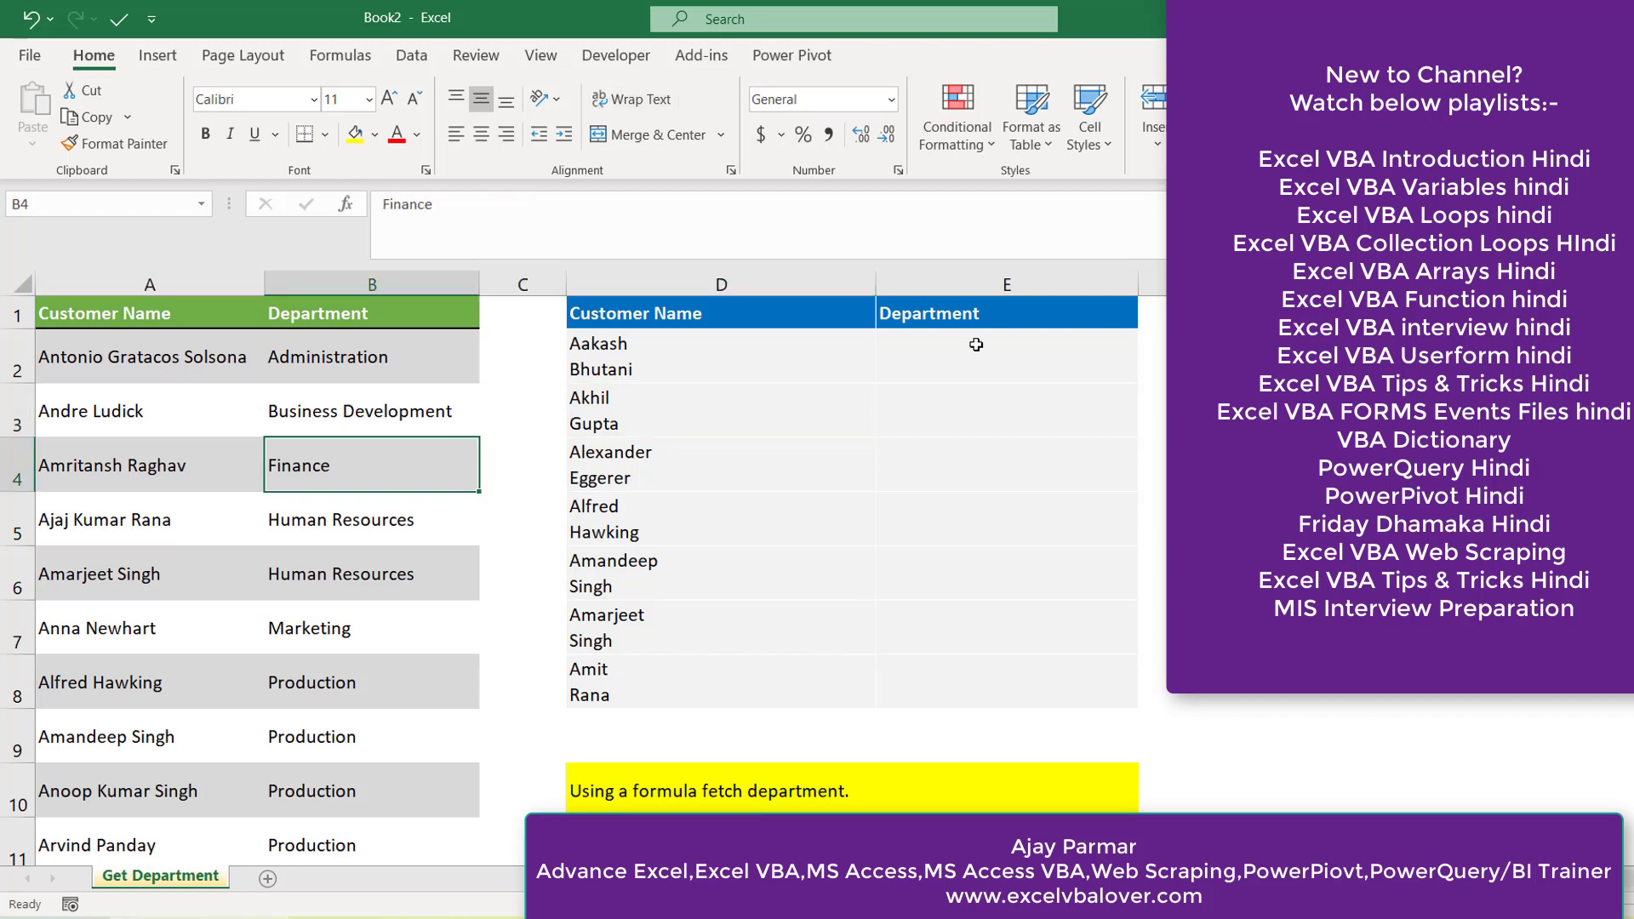
key("Left")
key("ctrl+Down")
key("Up")
key("Up")
key("Up")
key("Up")
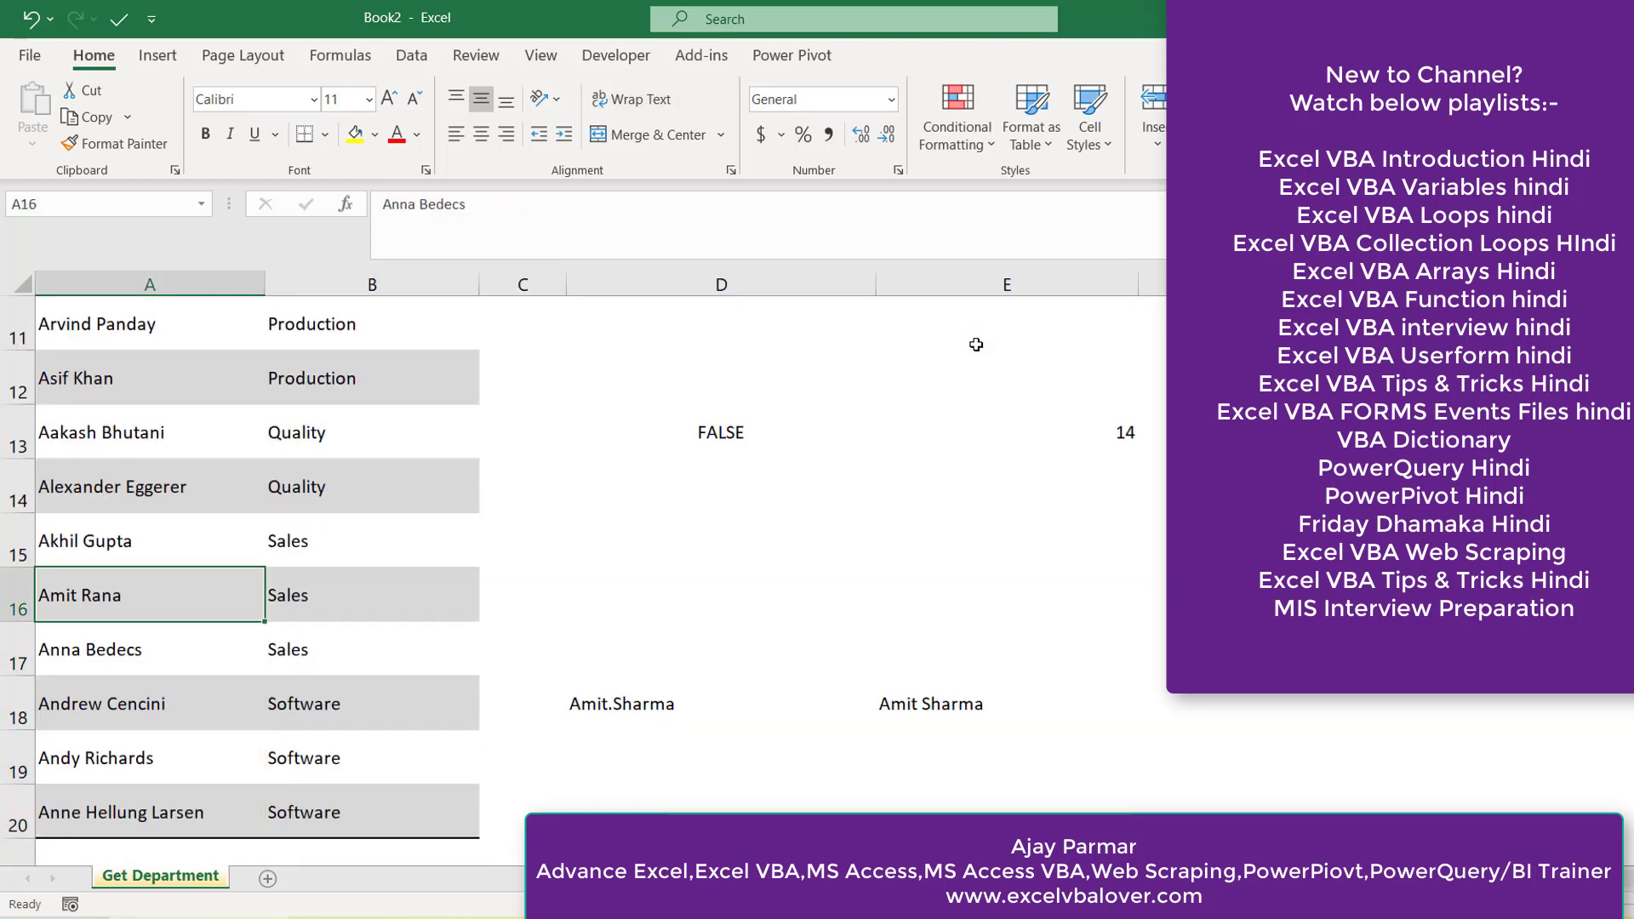
key("Up")
key("Up")
key("Up")
key("Up")
key("Down")
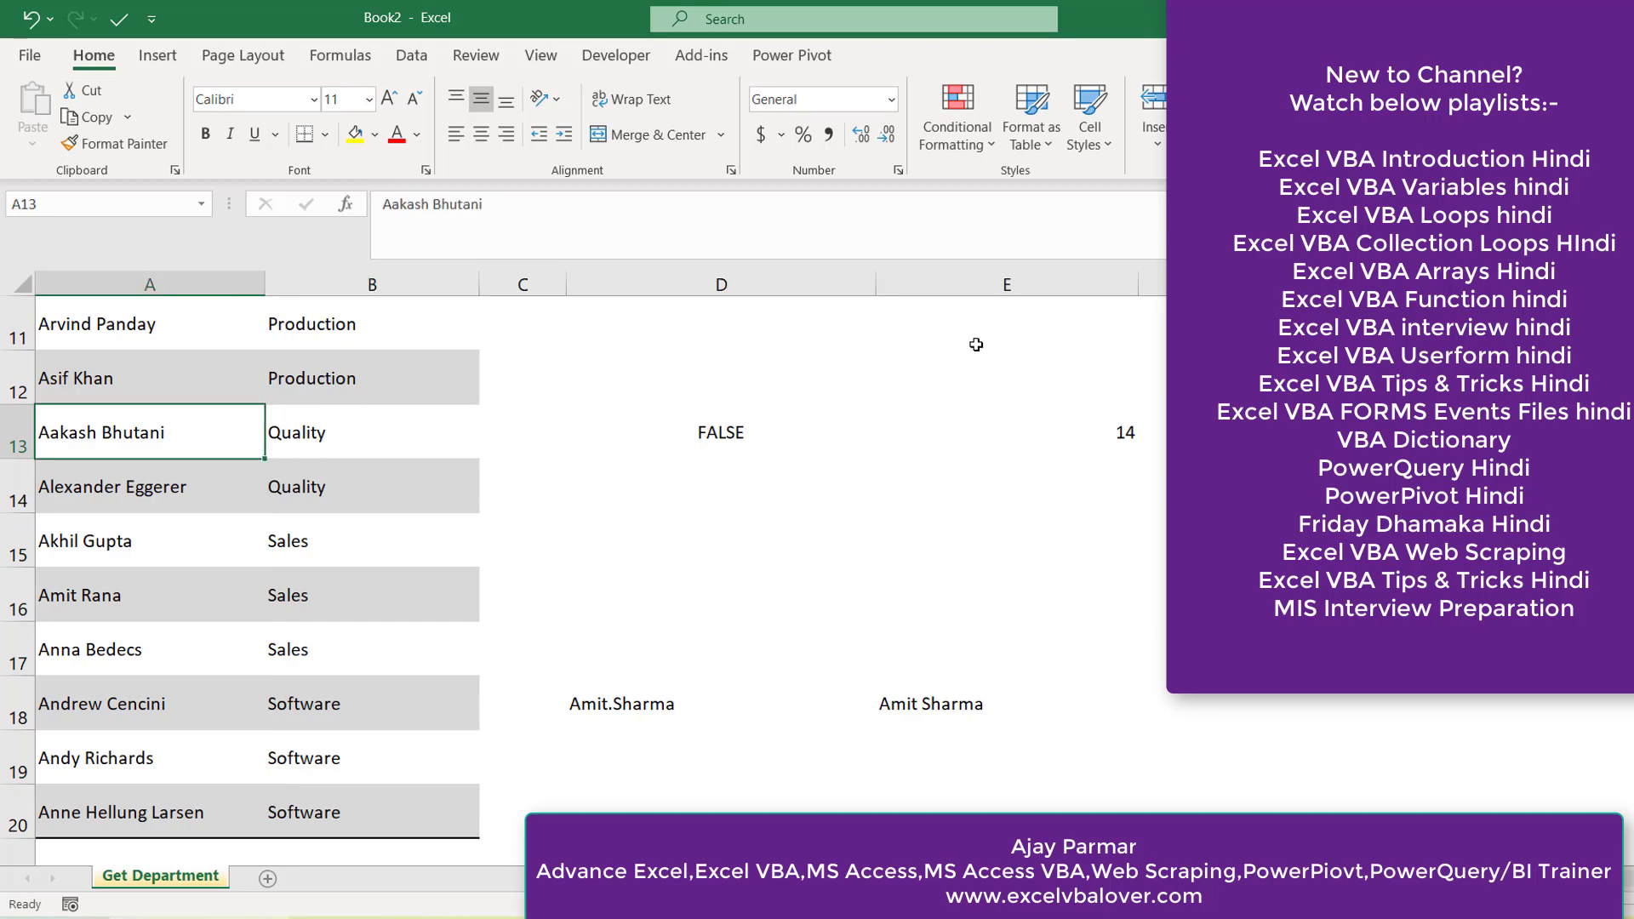
key("Right")
key("Left")
key("Right")
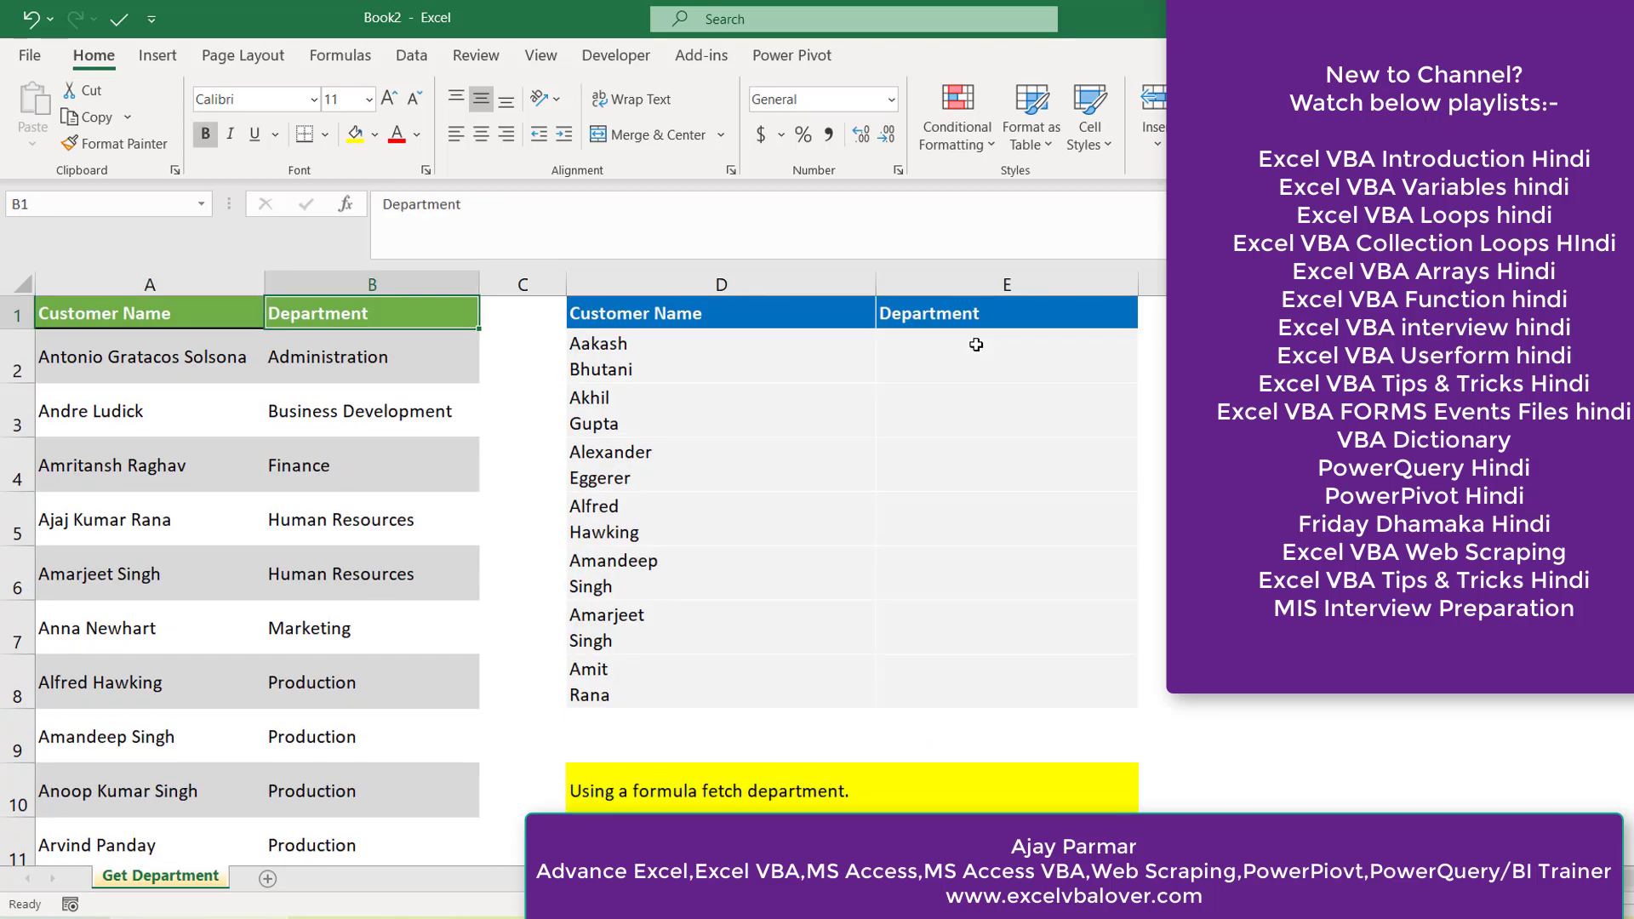
Enter =VLOOKUP(D2,A:B,2,0) in E2, which returns #N/A for the first customer
left_click(976, 343)
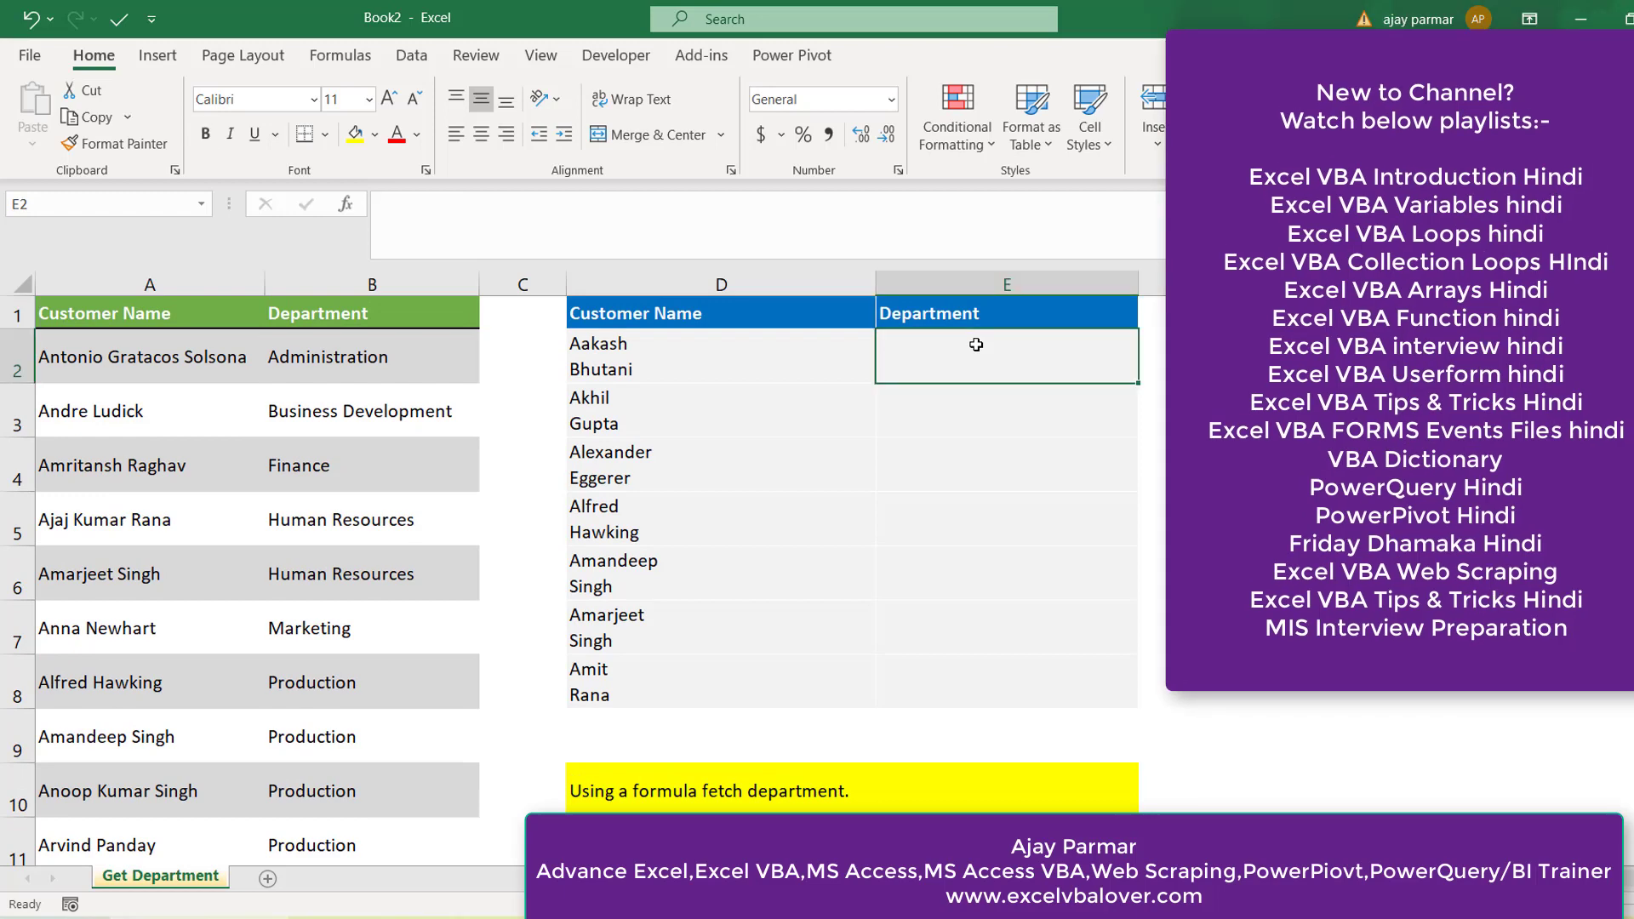
type("=vloou")
key("BackSpace")
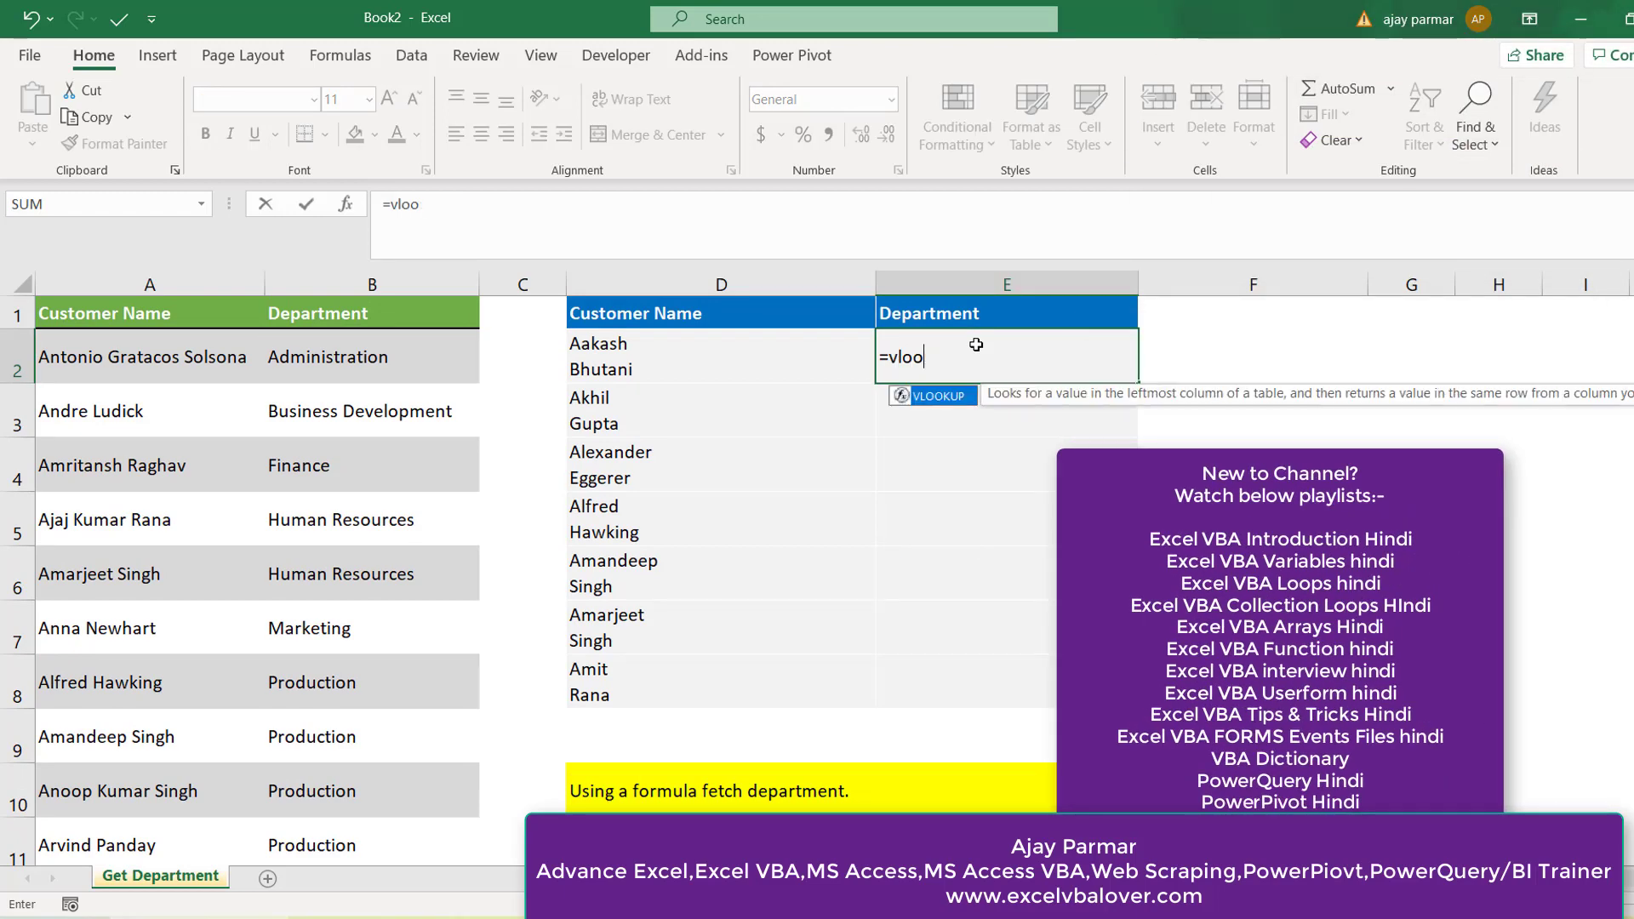
type("kup(")
key("Left")
type(",")
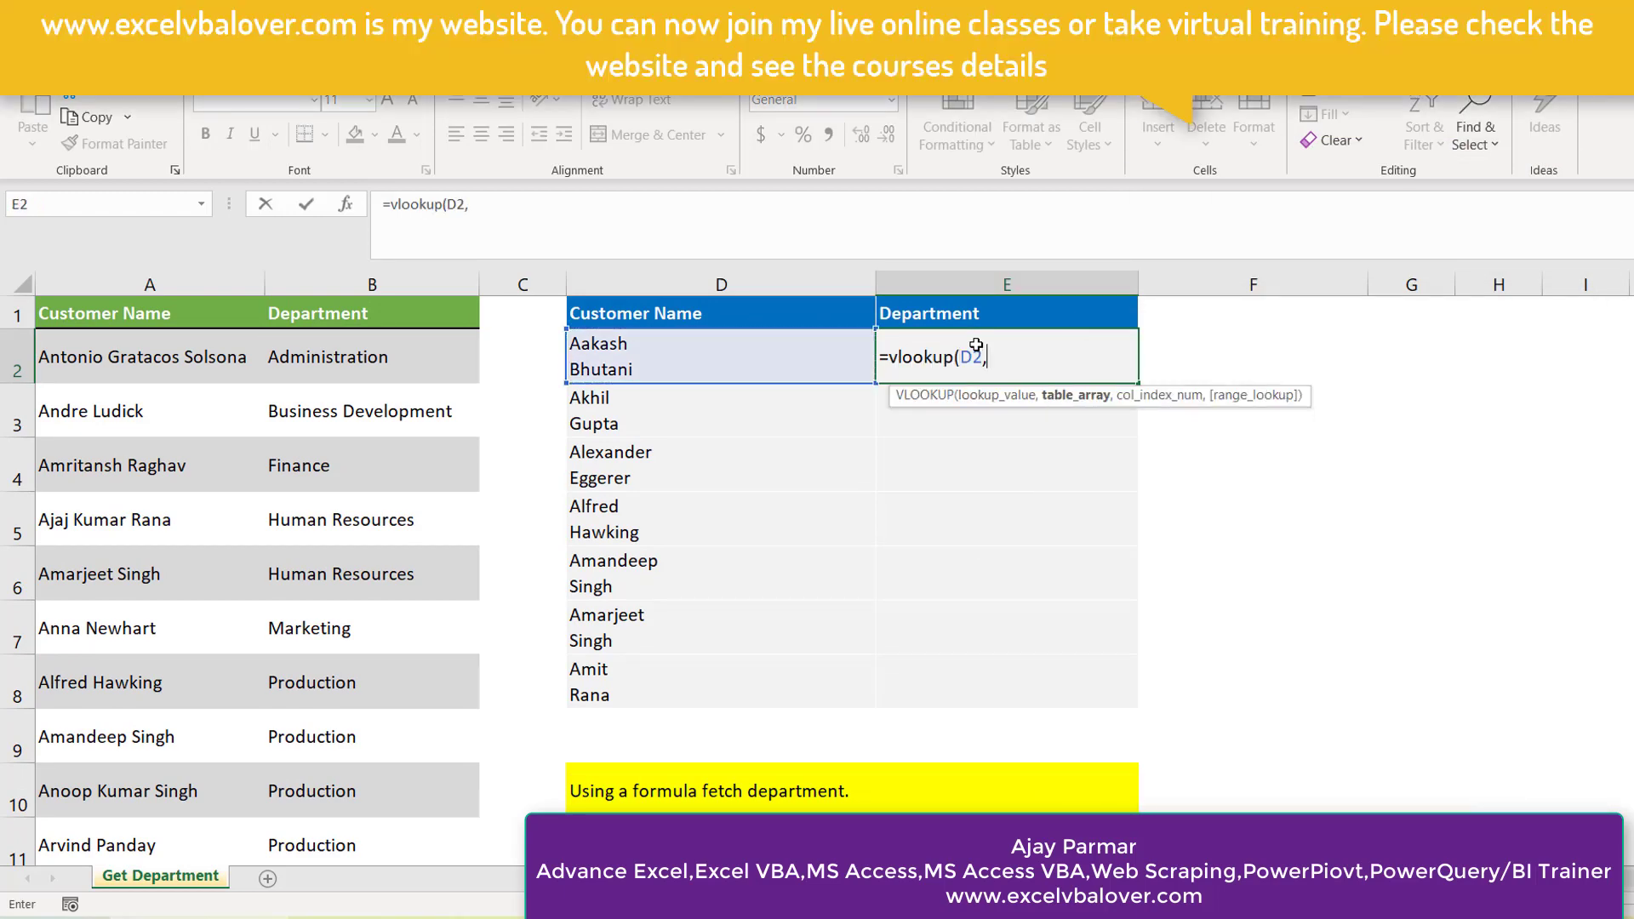
left_click(193, 285)
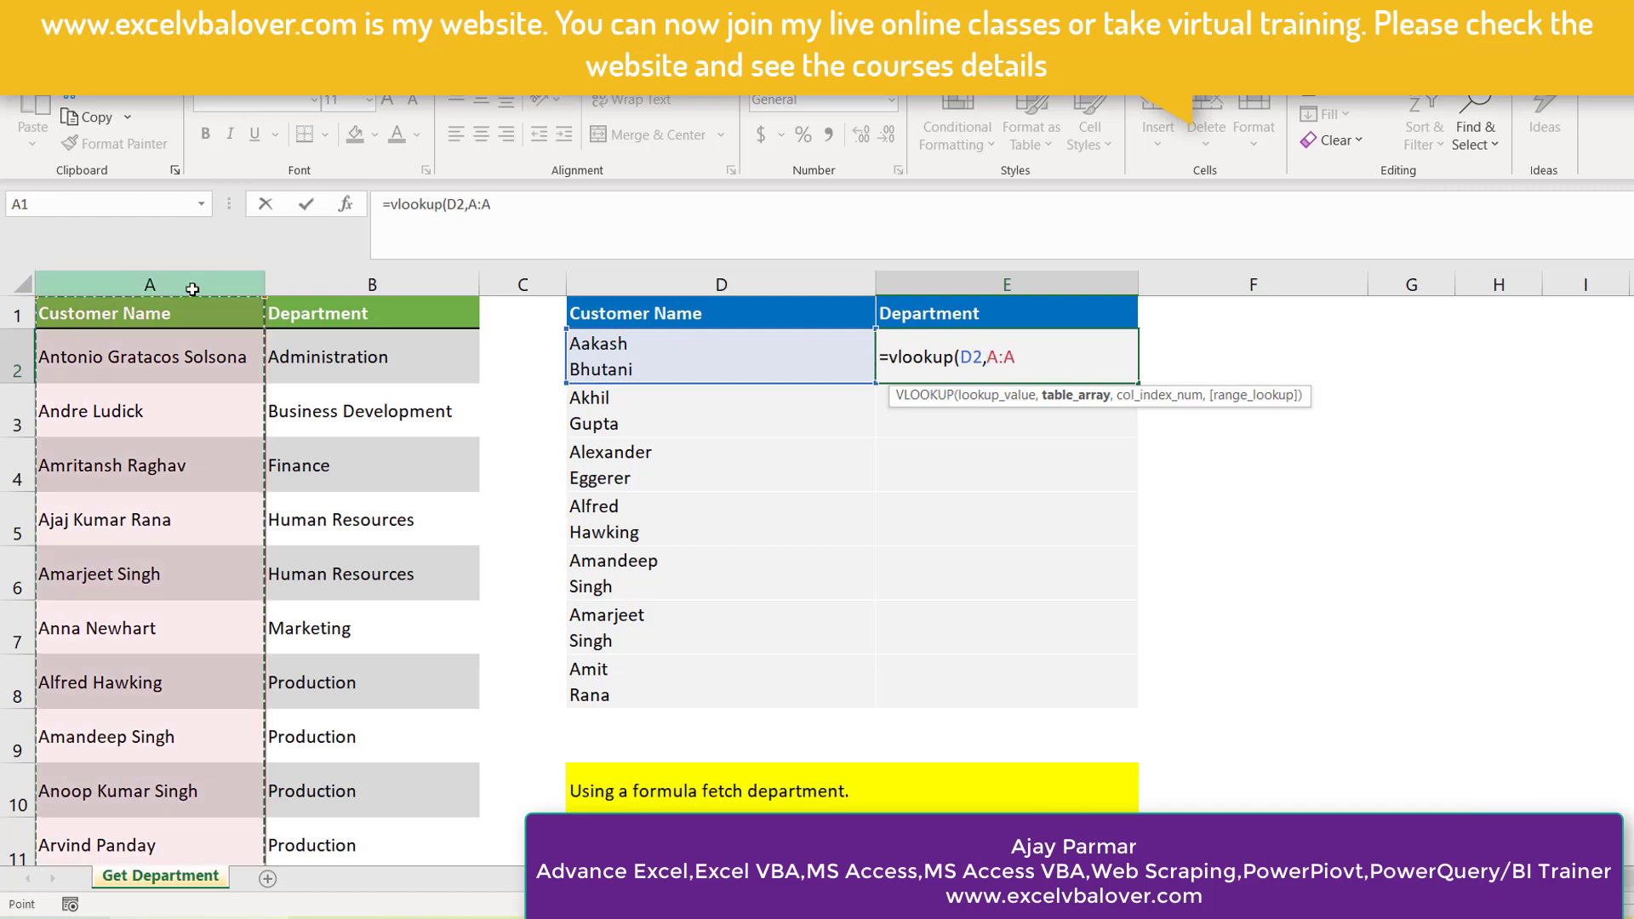
left_click(417, 285, "shift")
type(",2,0")
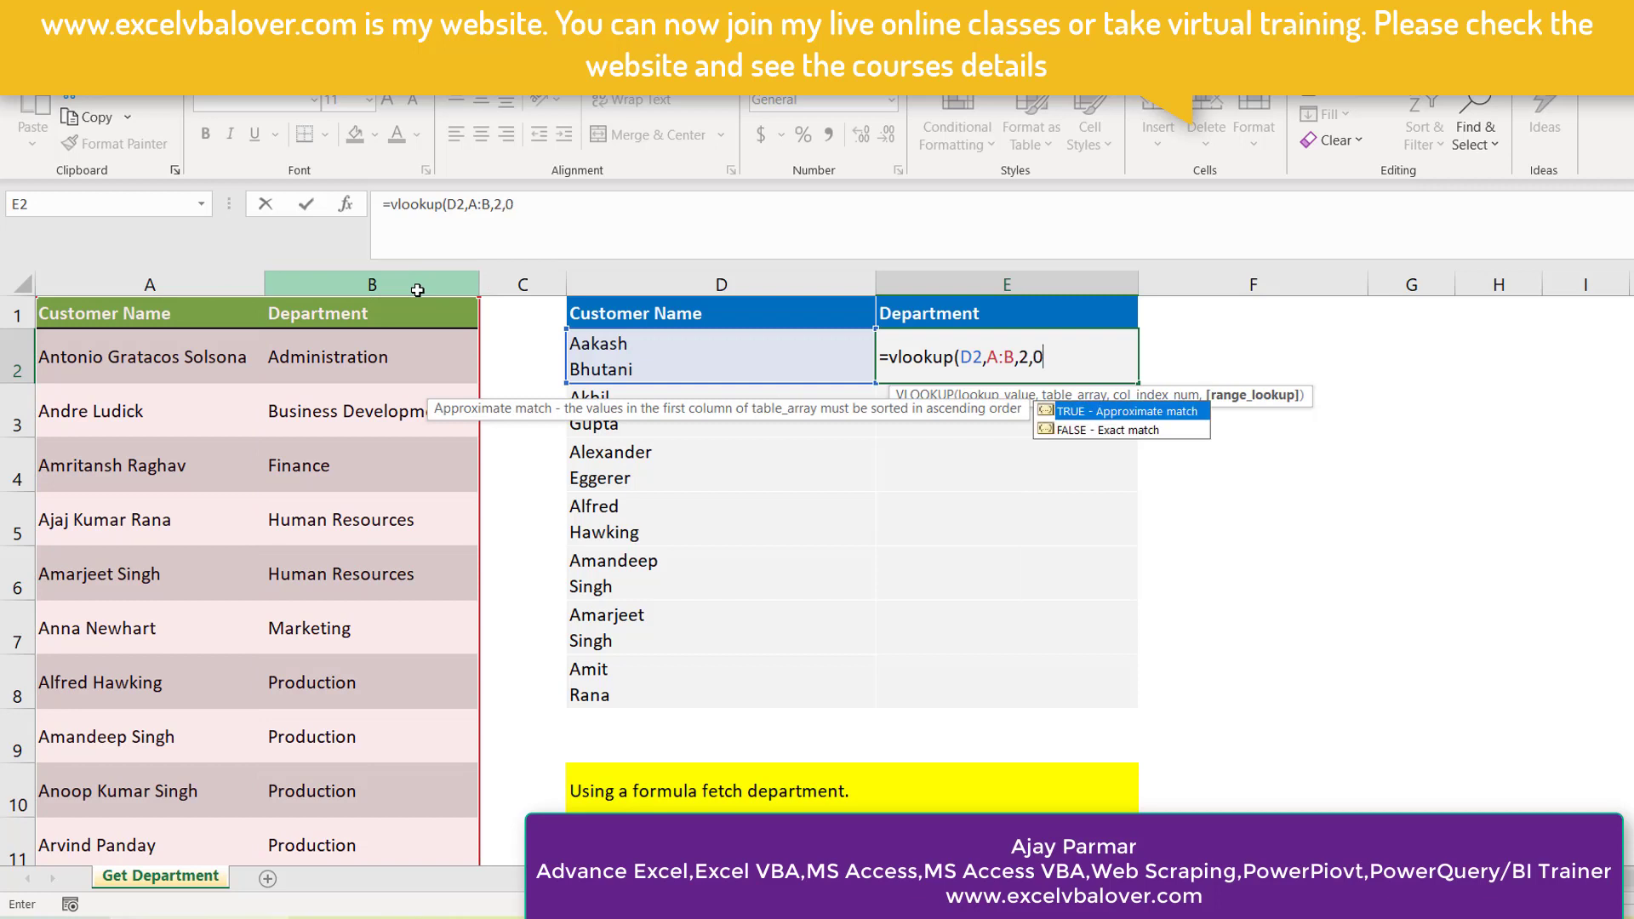
type(")")
key("Return")
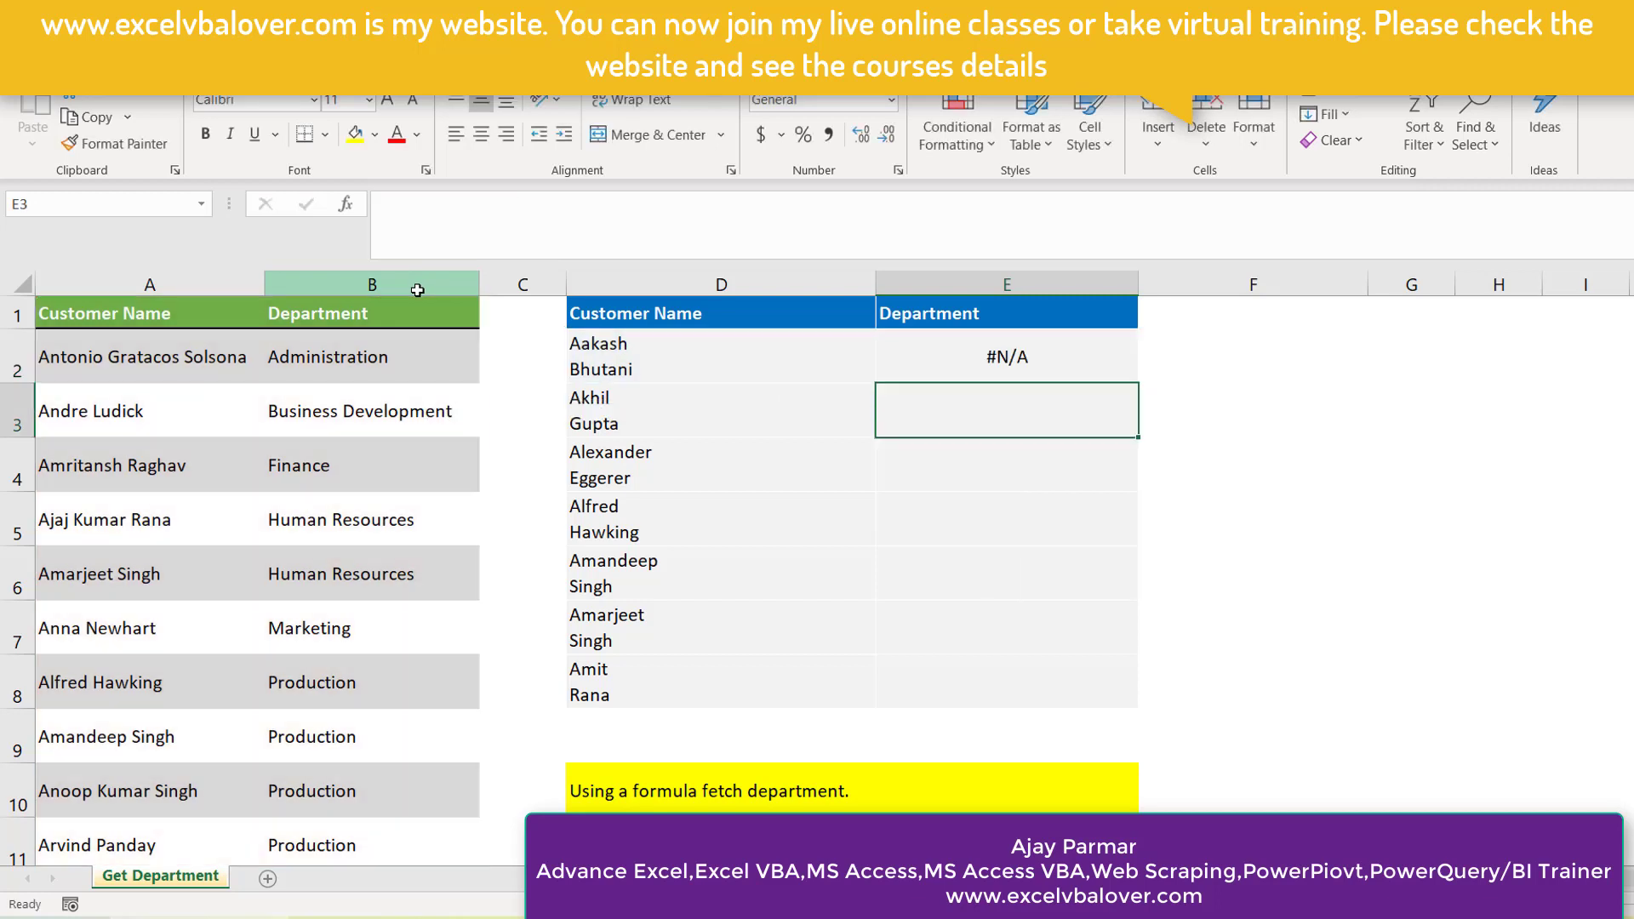
key("Up")
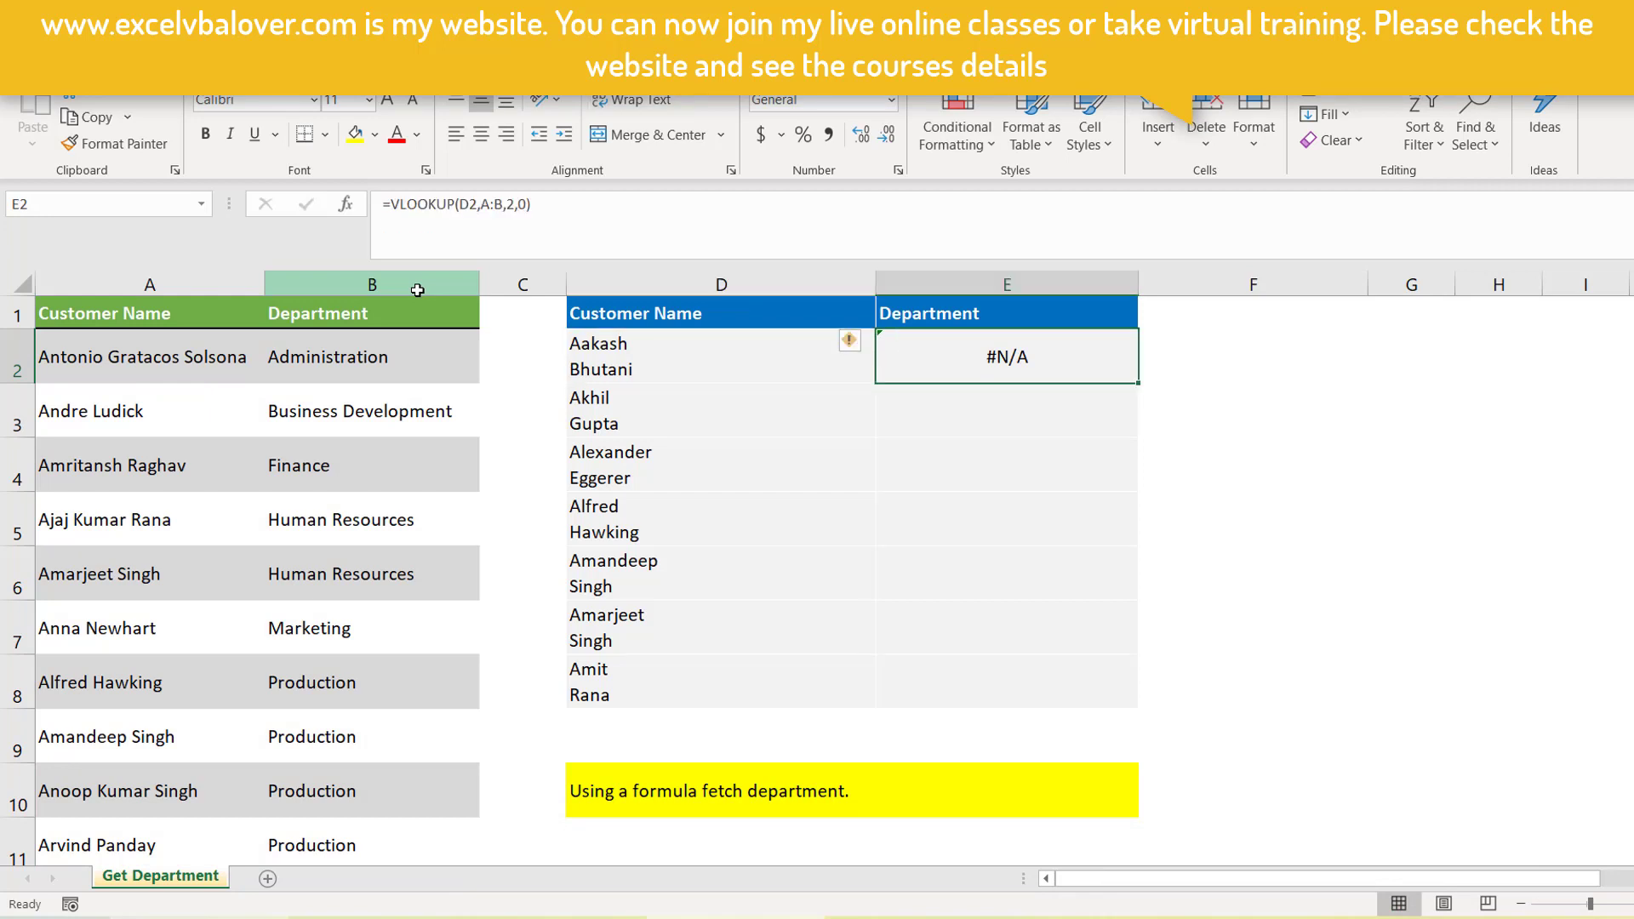
key("Right")
key("Left")
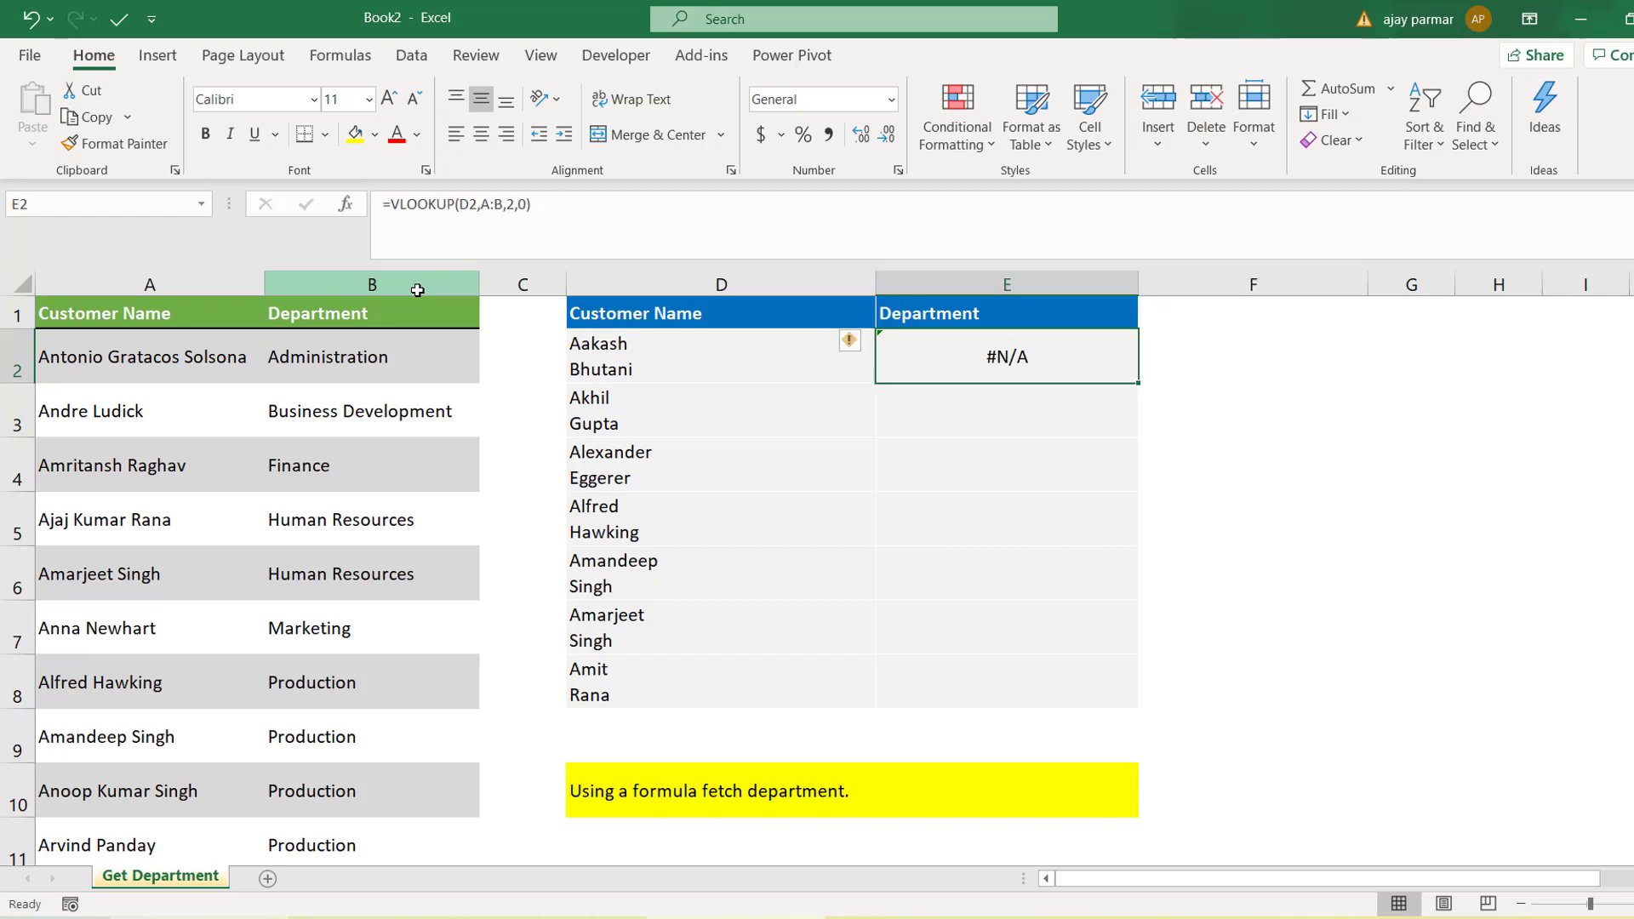
key("Left")
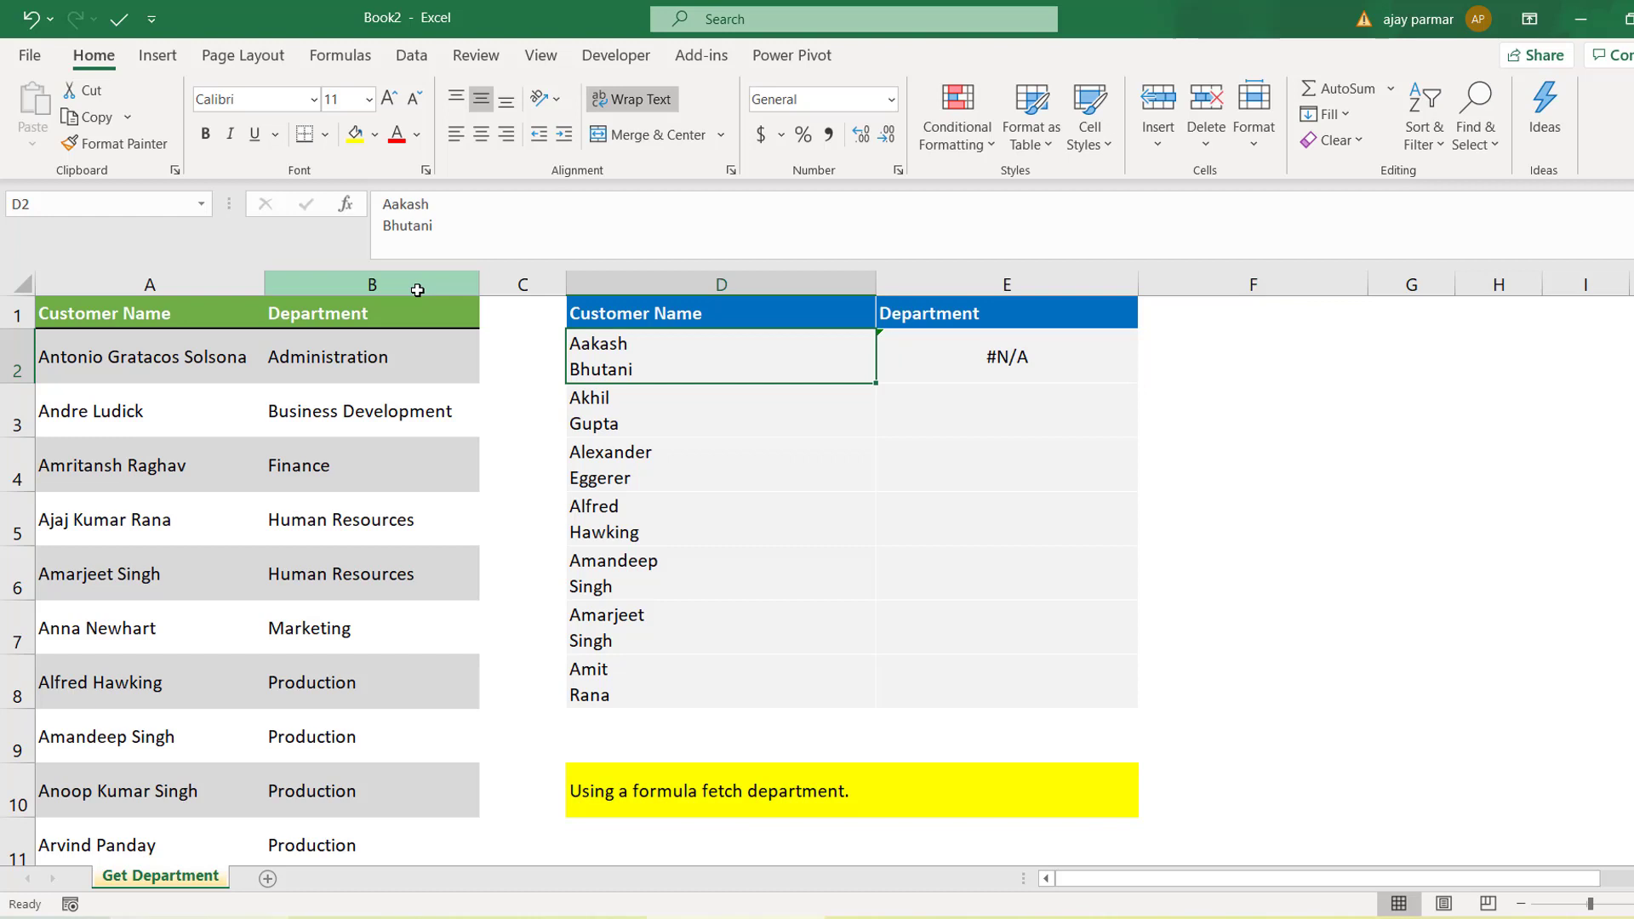
key("Left")
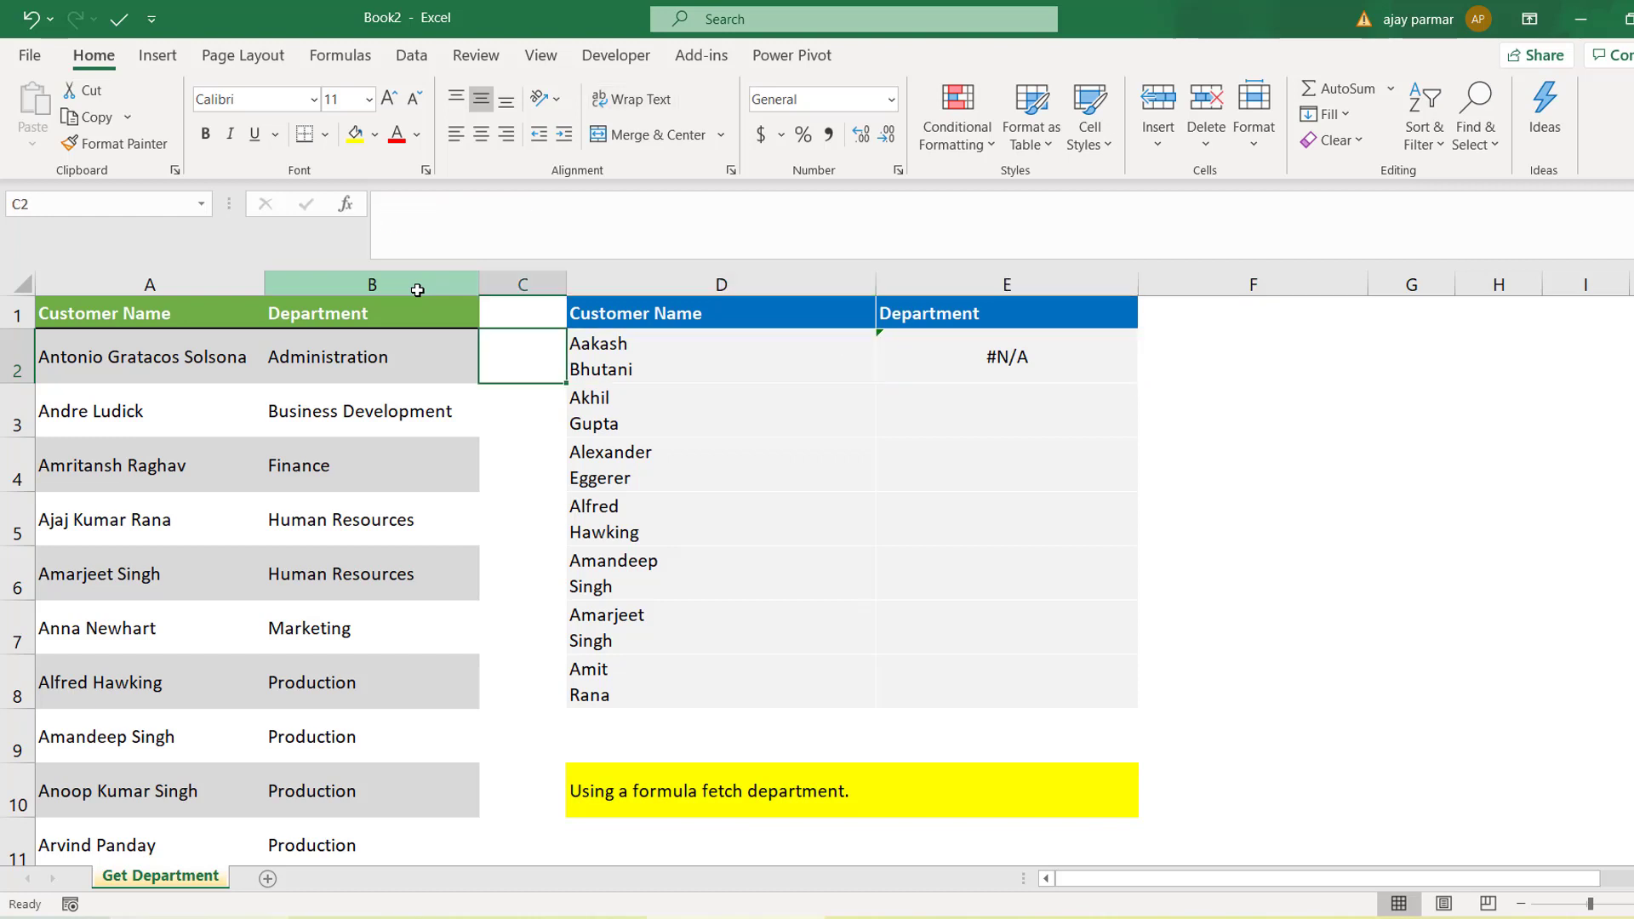
key("Right")
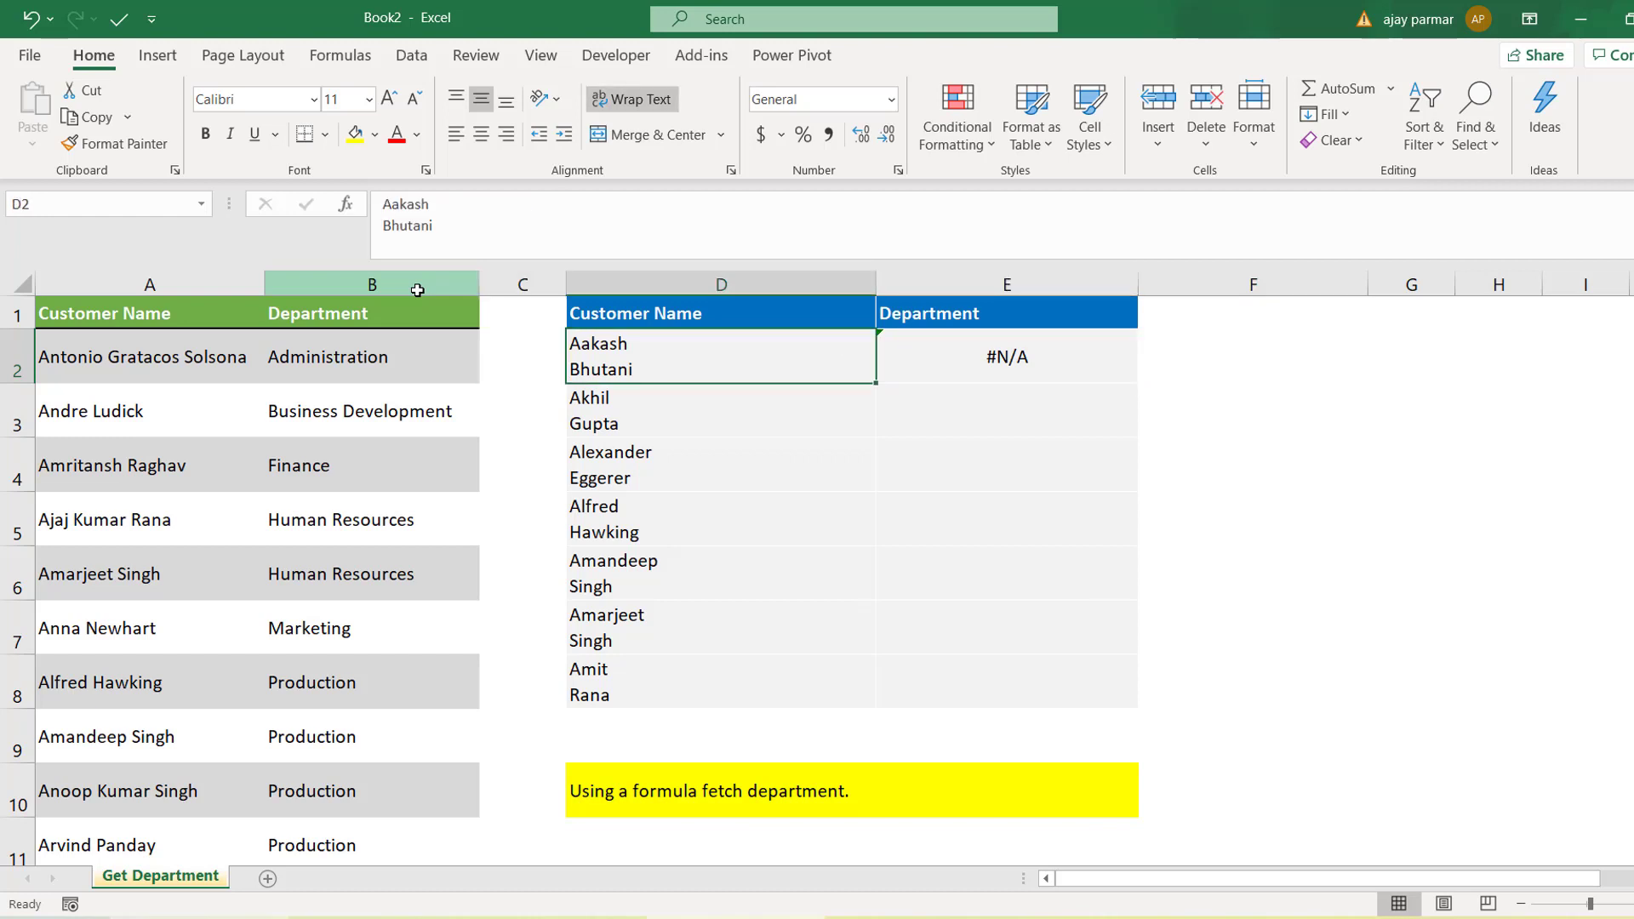
key("Left")
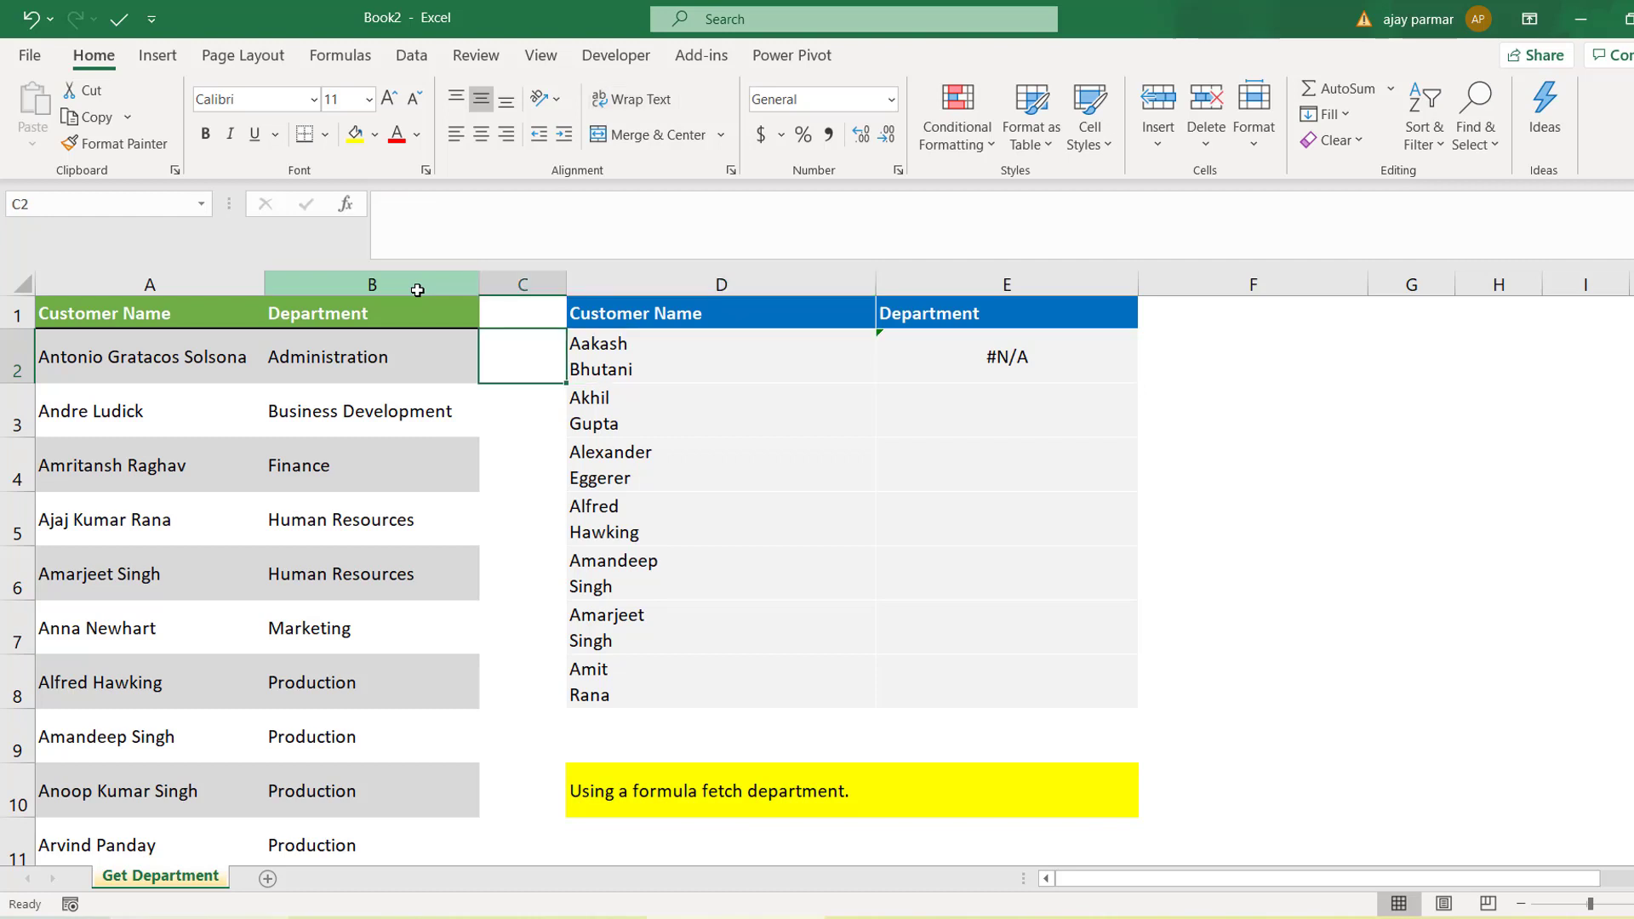
key("Right")
key("Down")
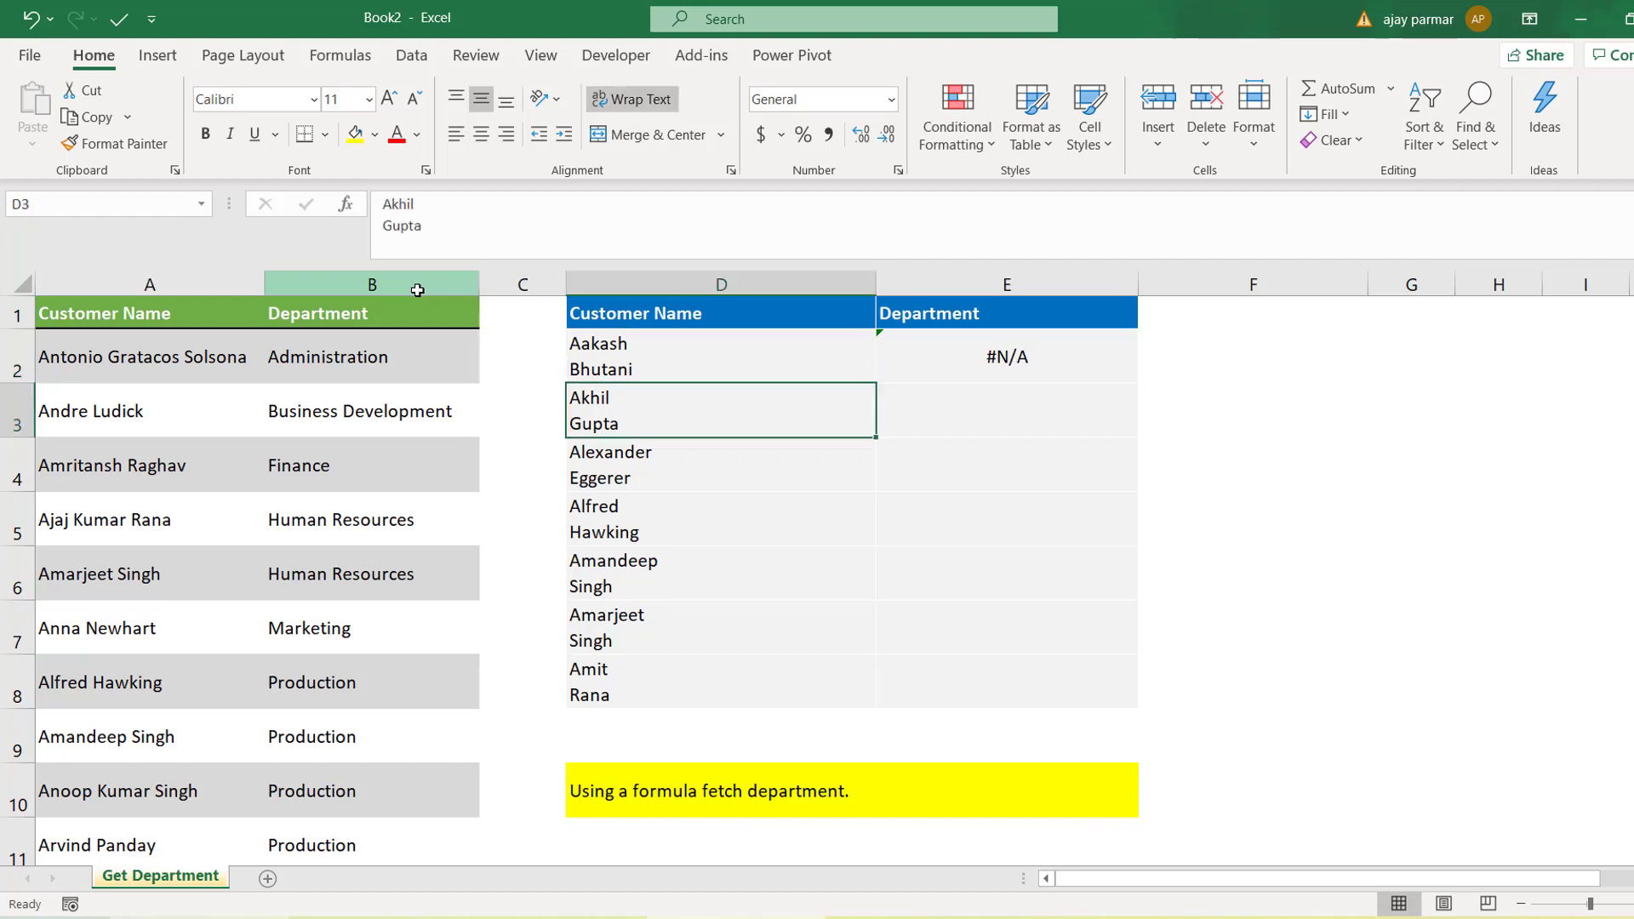
key("Left")
key("Left")
key("Left")
key("Down")
key("Down")
key("Down")
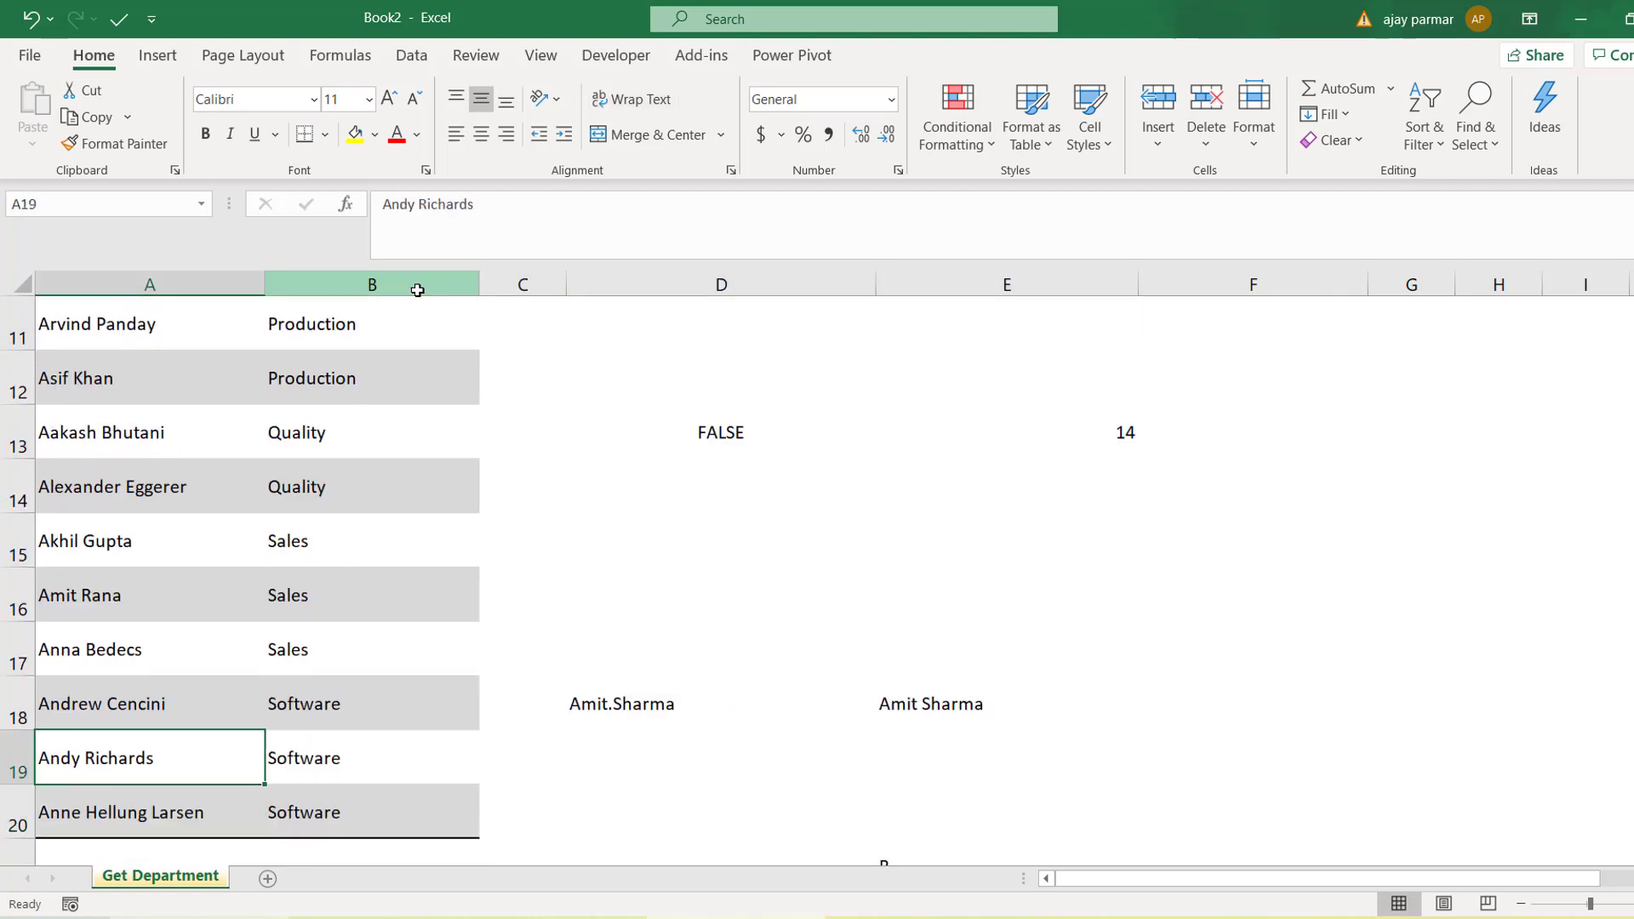
key("Up")
key("Up")
key("Up")
key("Up")
key("Down")
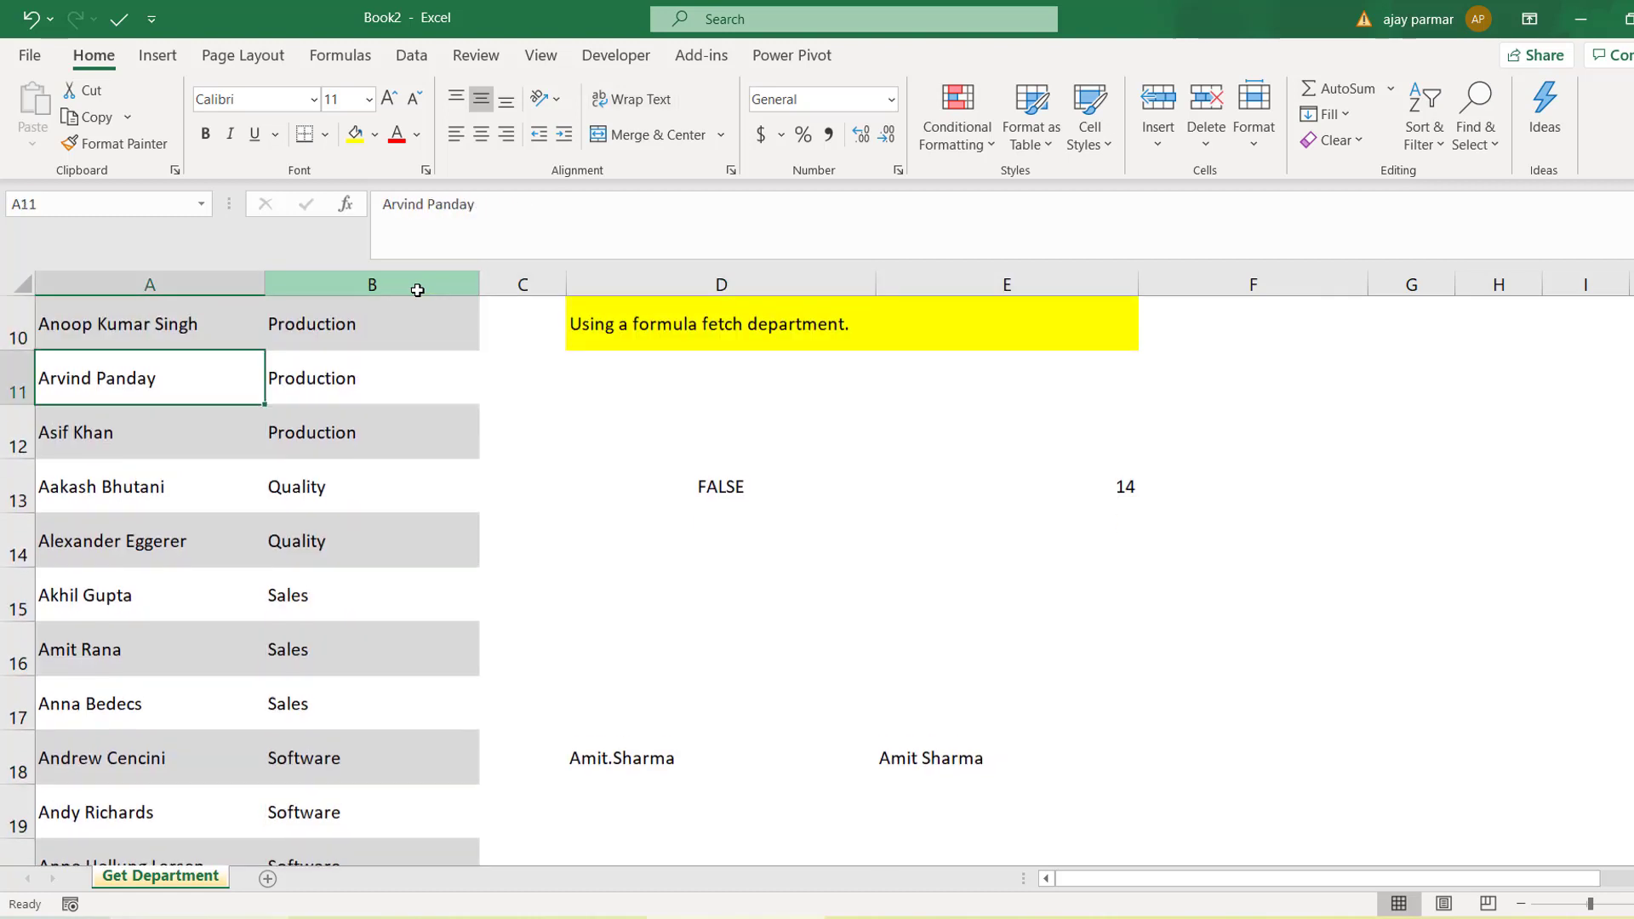
key("Down")
key("Down")
key("ctrl+c")
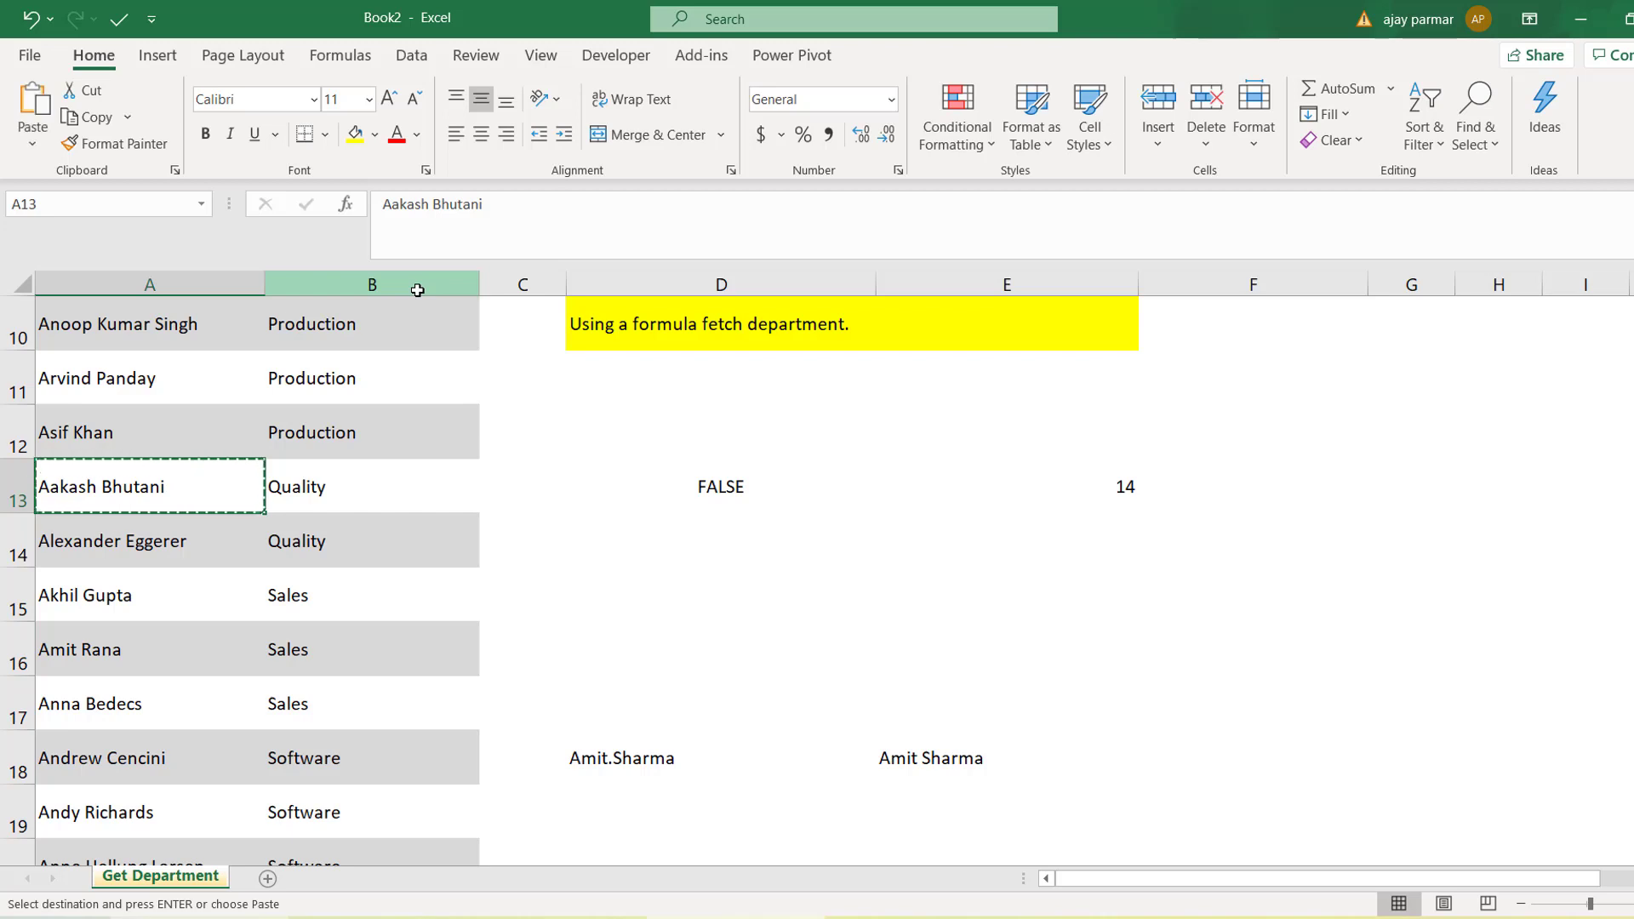
key("Up")
key("Up")
key("Up")
key("Up")
key("Up")
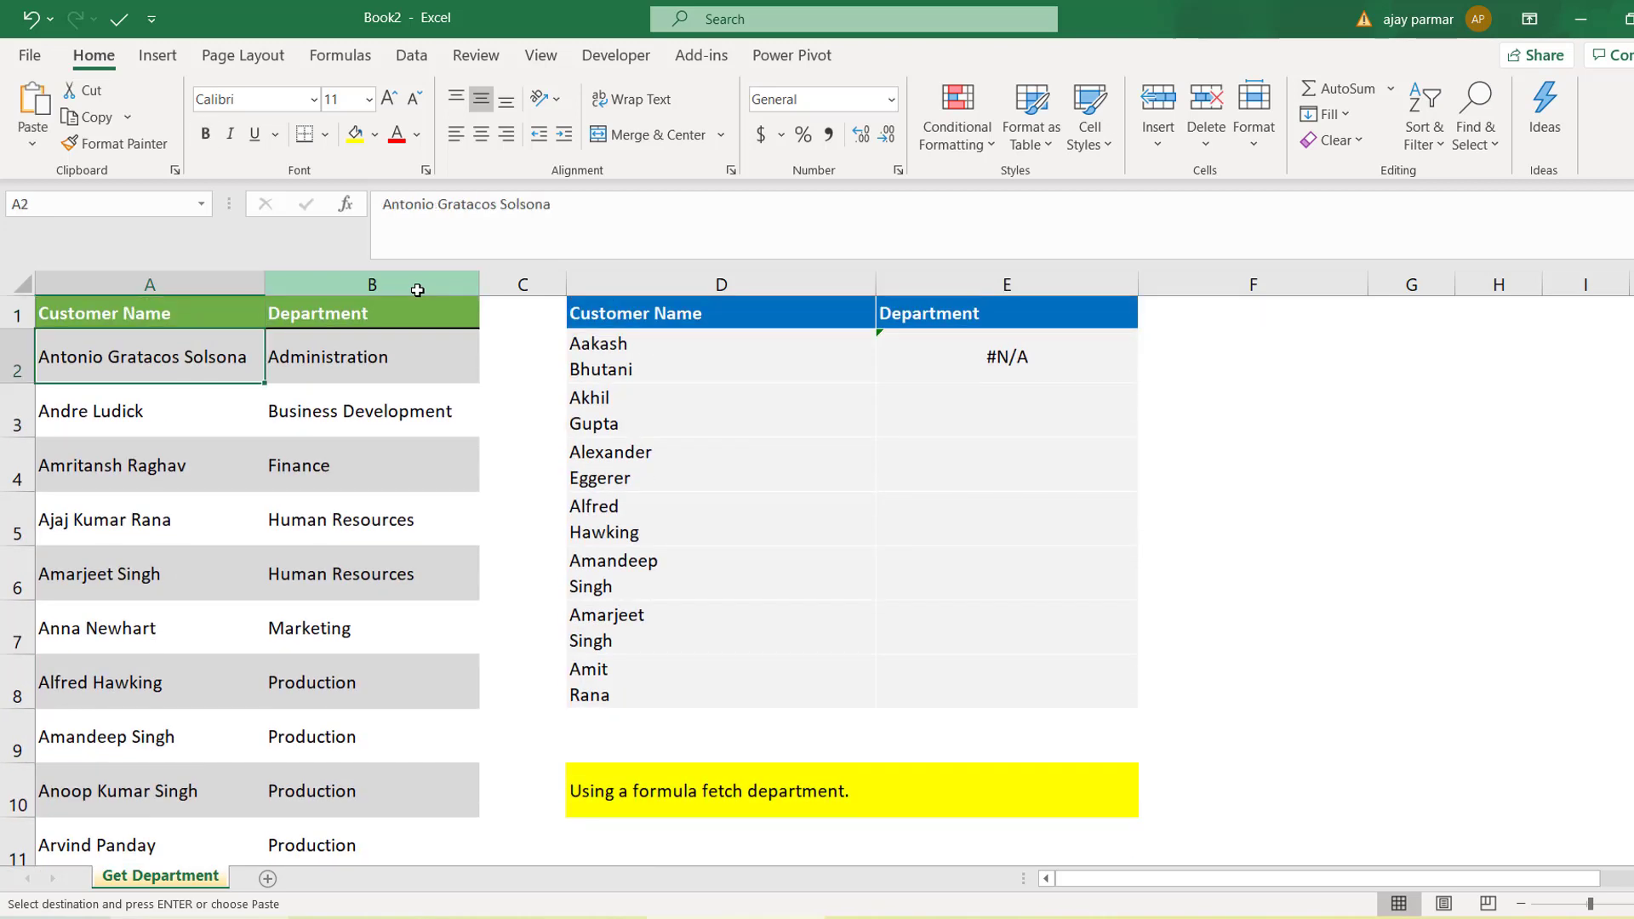
key("ctrl+b")
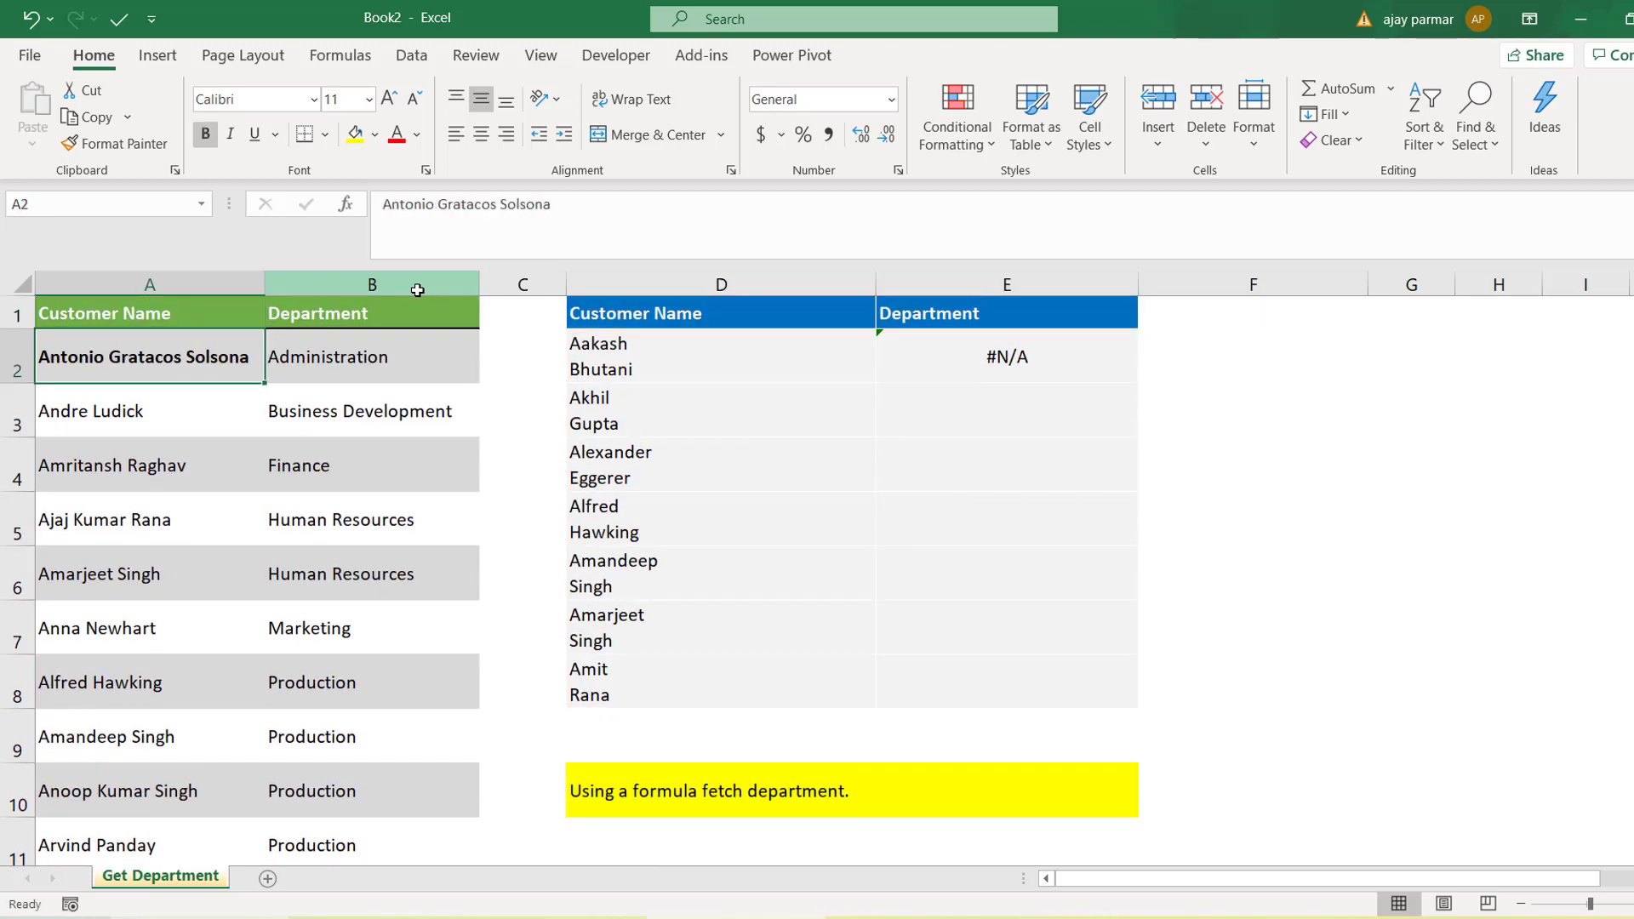
key("ctrl+Down")
key("Up")
key("Up")
key("Up")
key("Up")
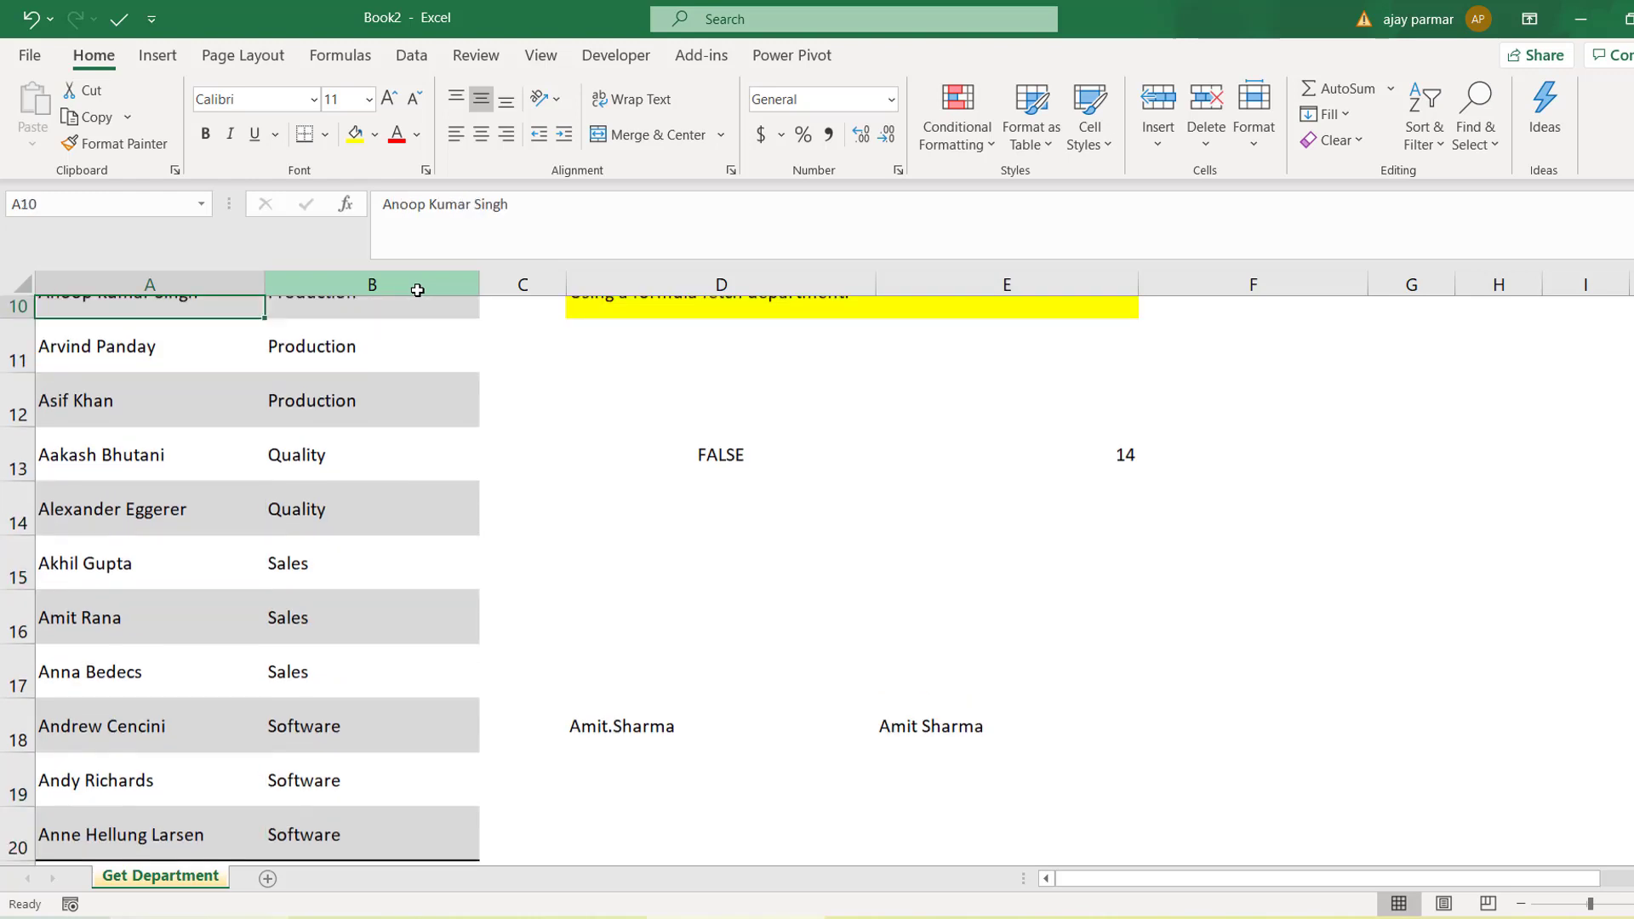
key("Down")
key("Down")
key("Down")
key("shift+Right")
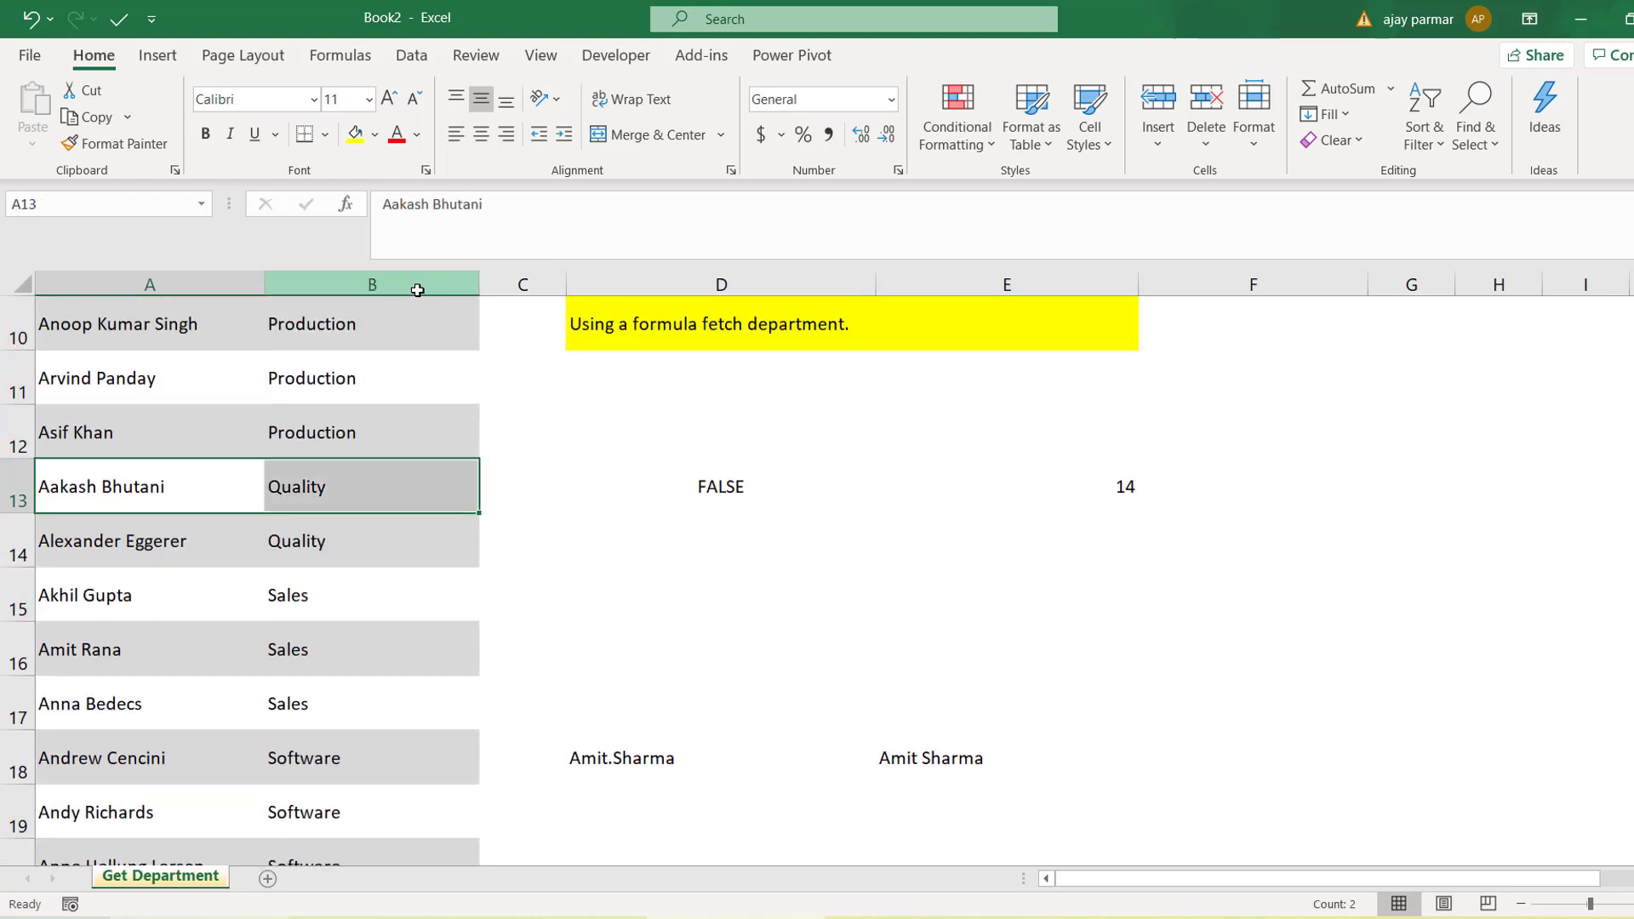
key("ctrl+c")
key("ctrl+Home")
key("Down")
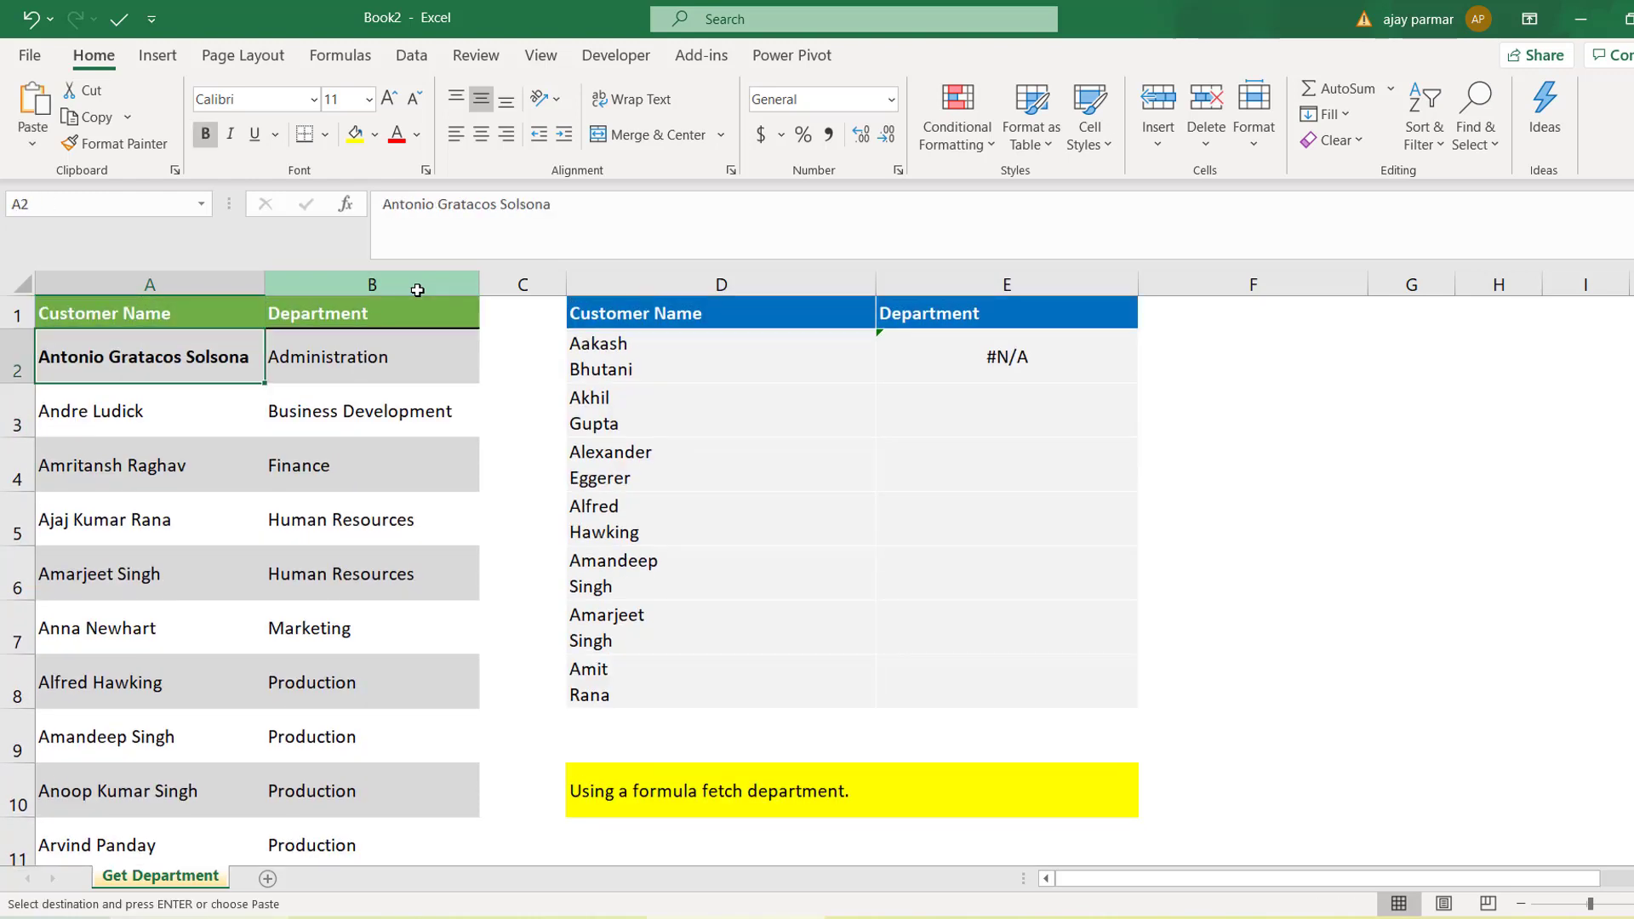
key("ctrl+v")
key("Right")
key("Right")
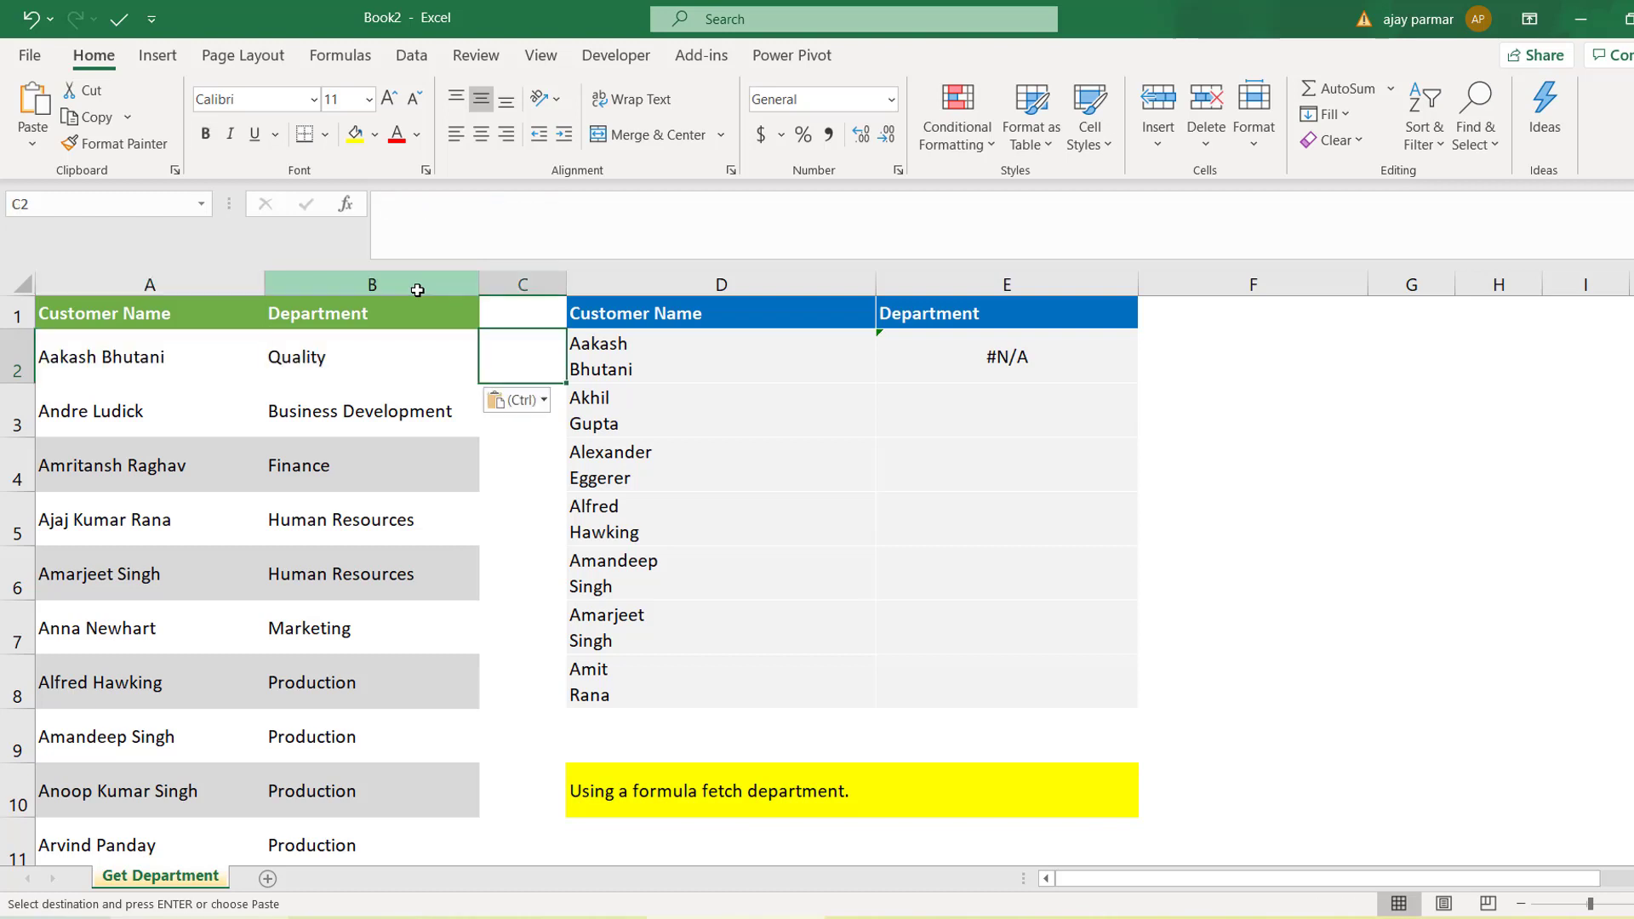
key("Right")
key("Right")
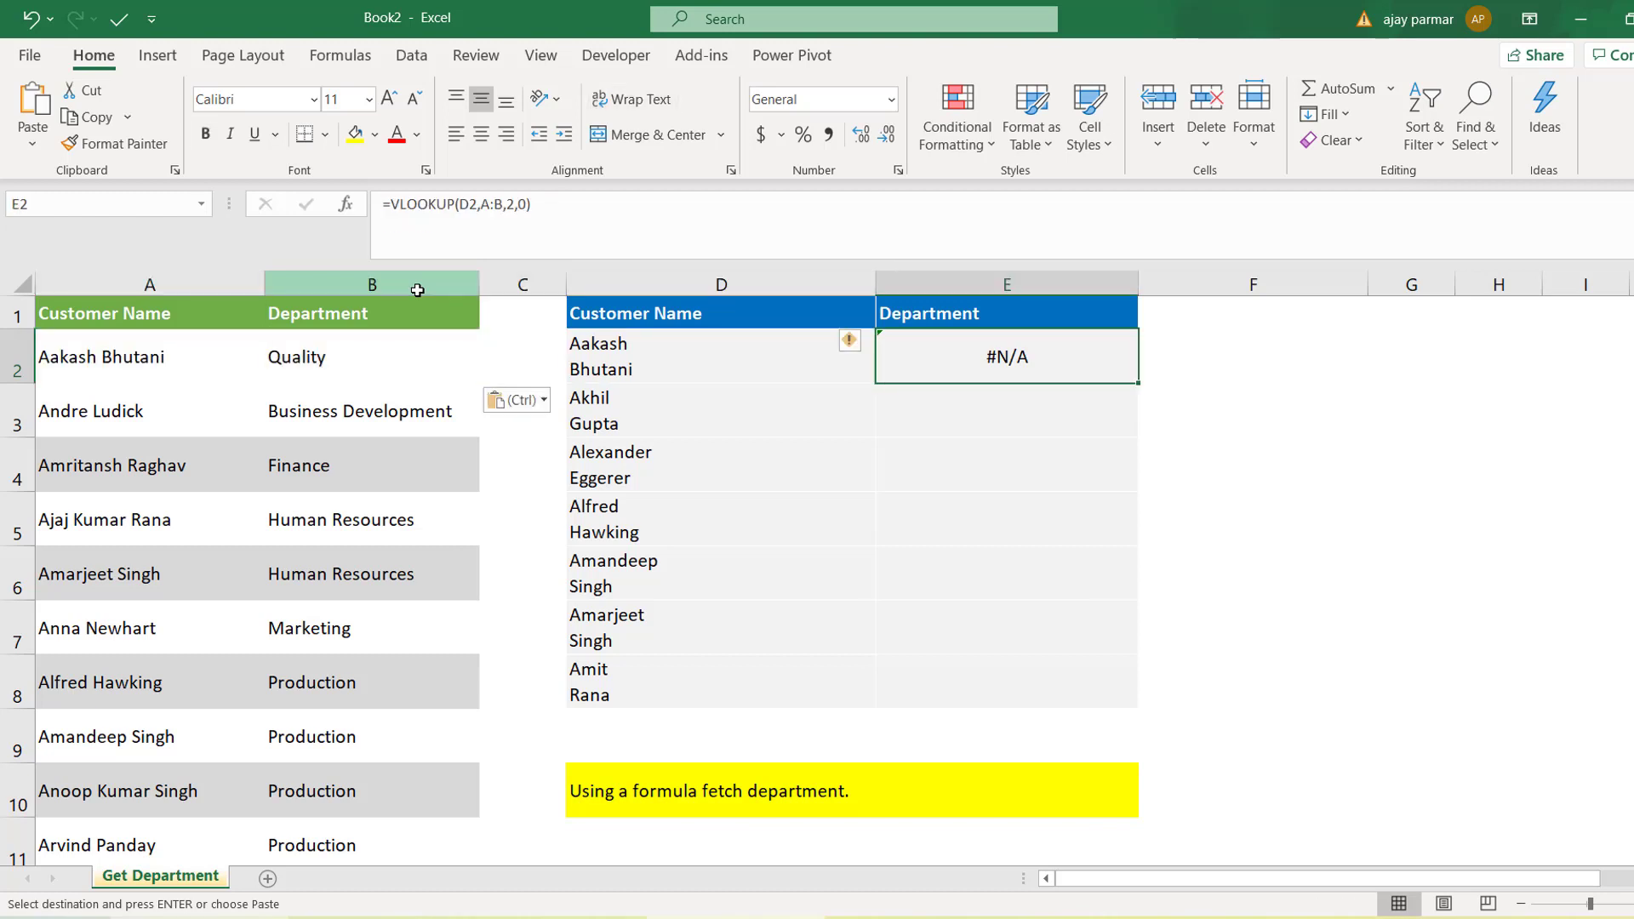
key("Left")
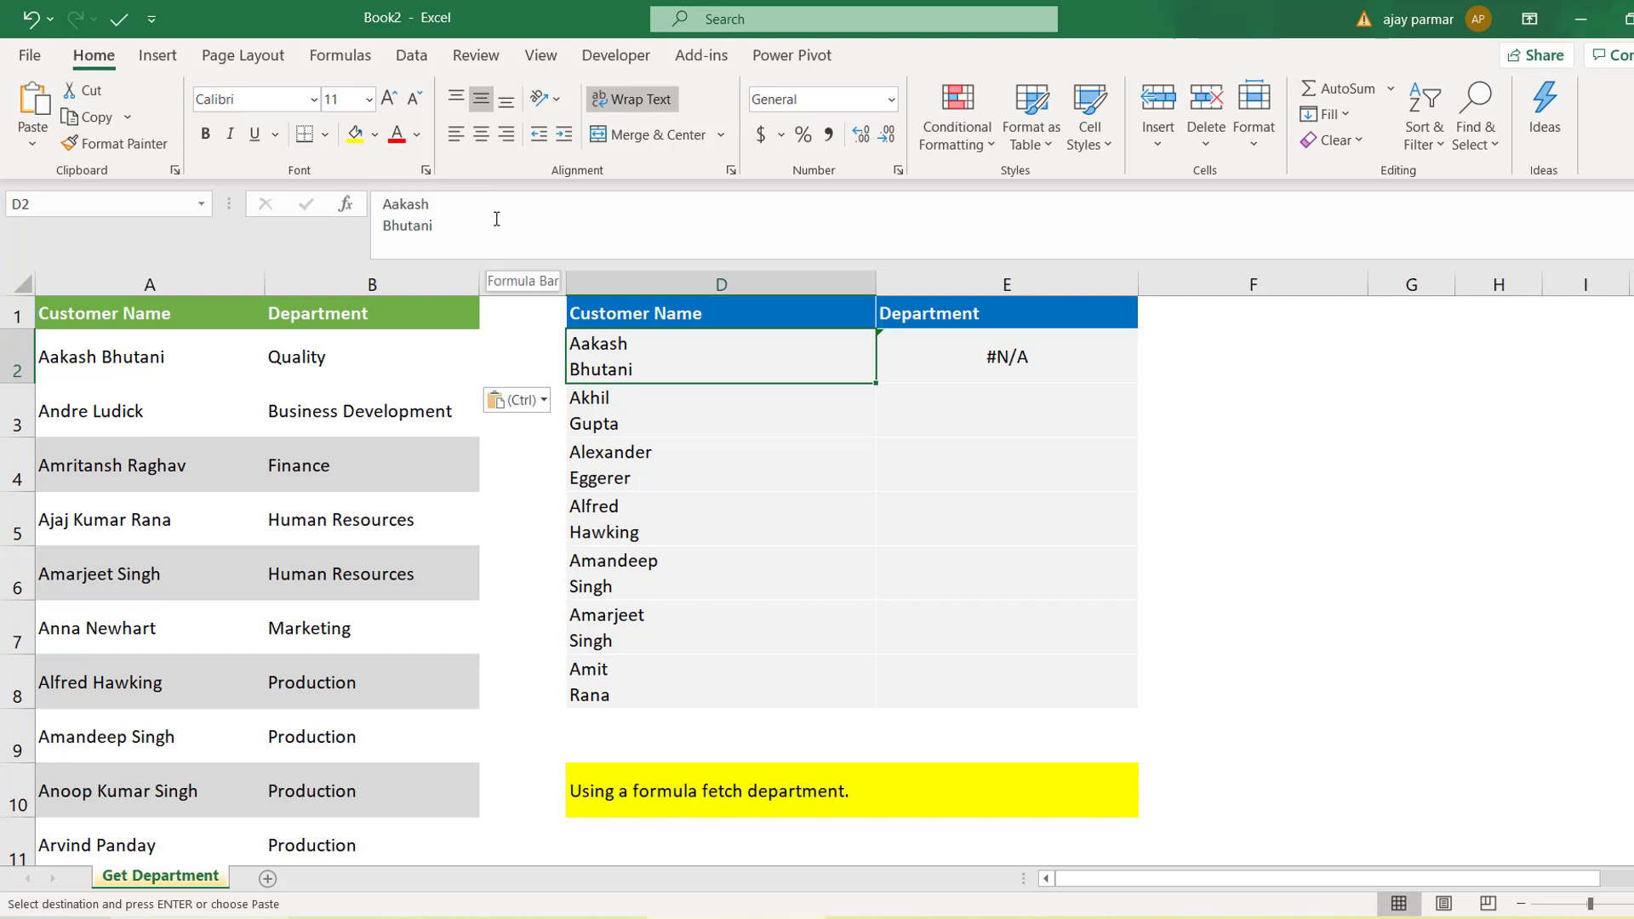
left_click(497, 218)
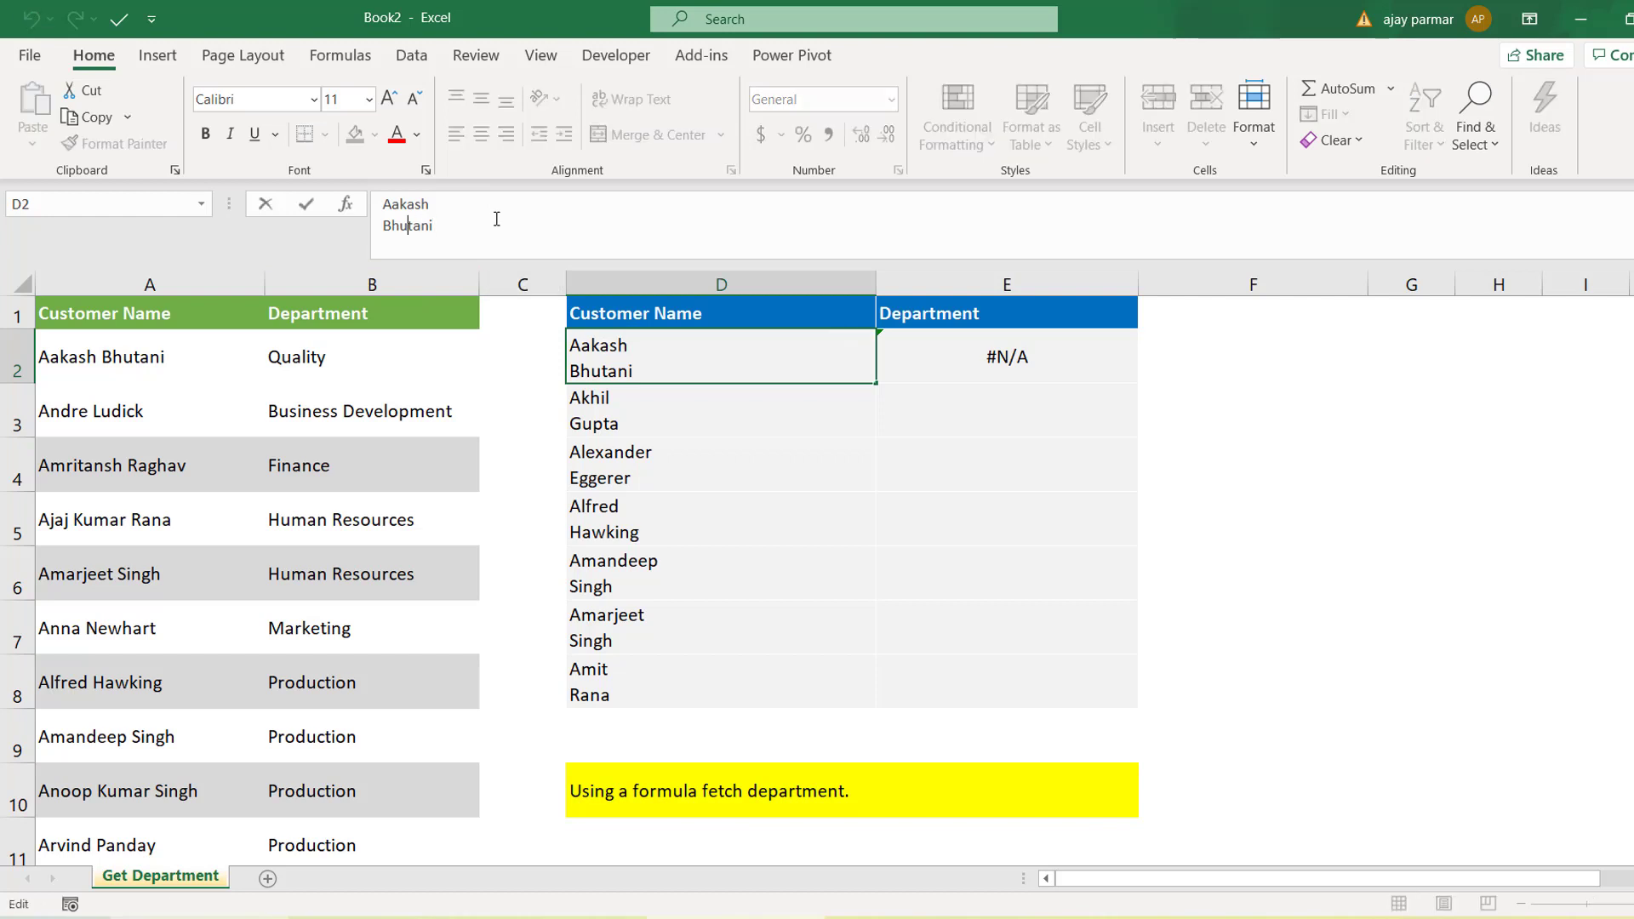
key("Left")
key("Left")
key("Left")
key("Left")
key("Left")
key("Left")
key("Left")
key("Left")
key("Left")
key("Left")
key("Escape")
key("Left")
key("Left")
key("Left")
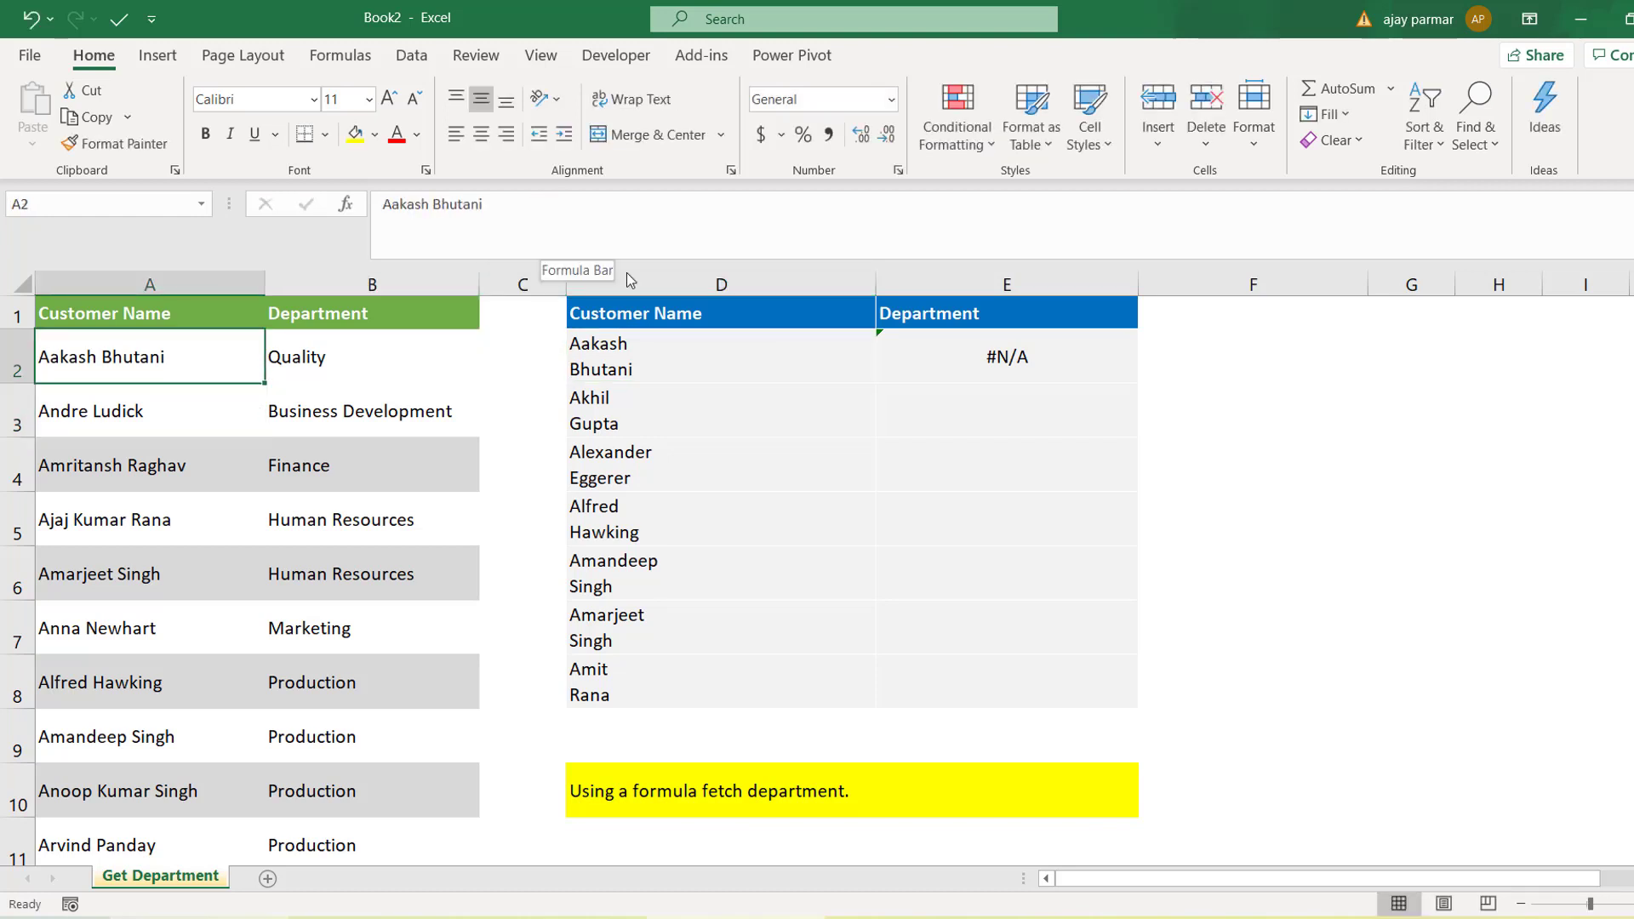
left_click(659, 361)
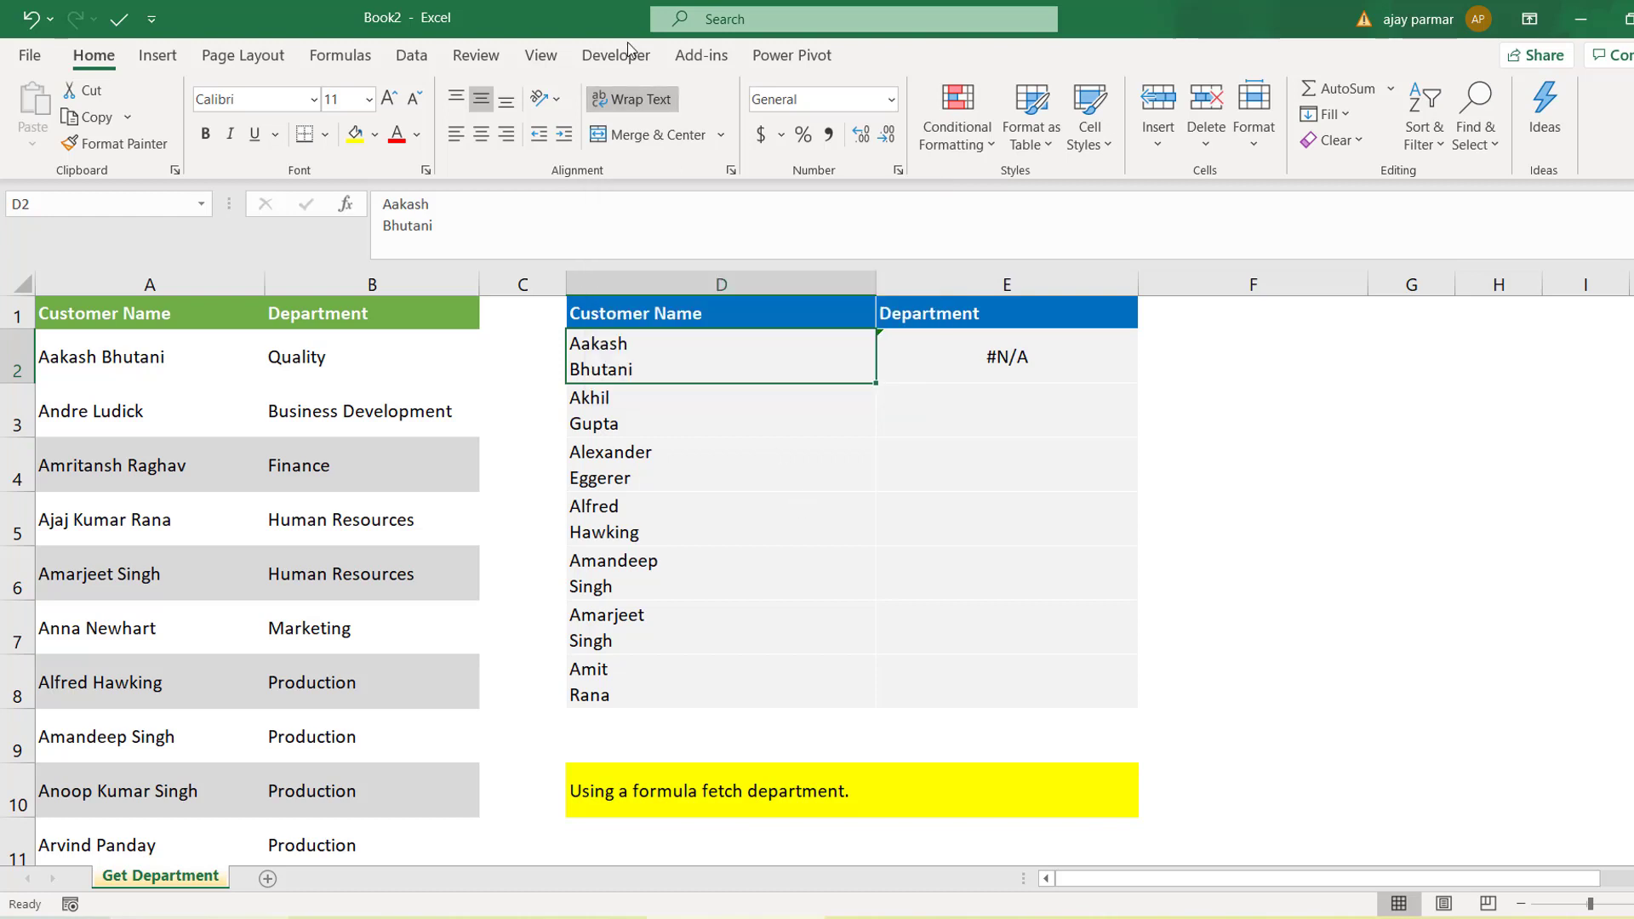
Turn off Wrap Text for the names in D2, D3 and D4:D8
left_click(643, 117)
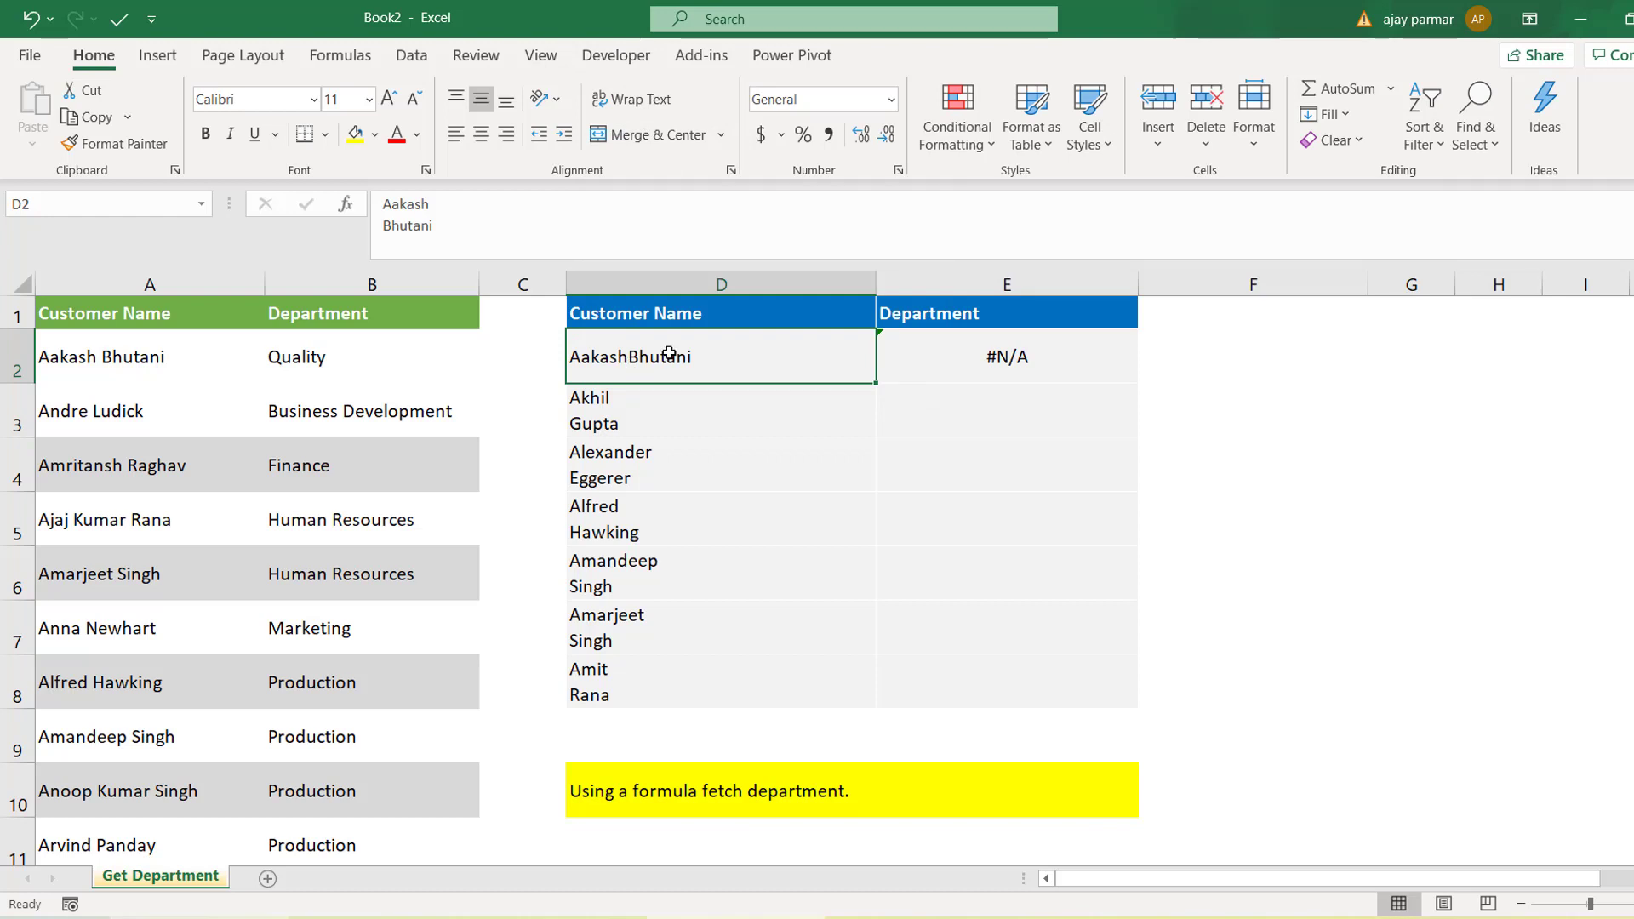
left_click(124, 362)
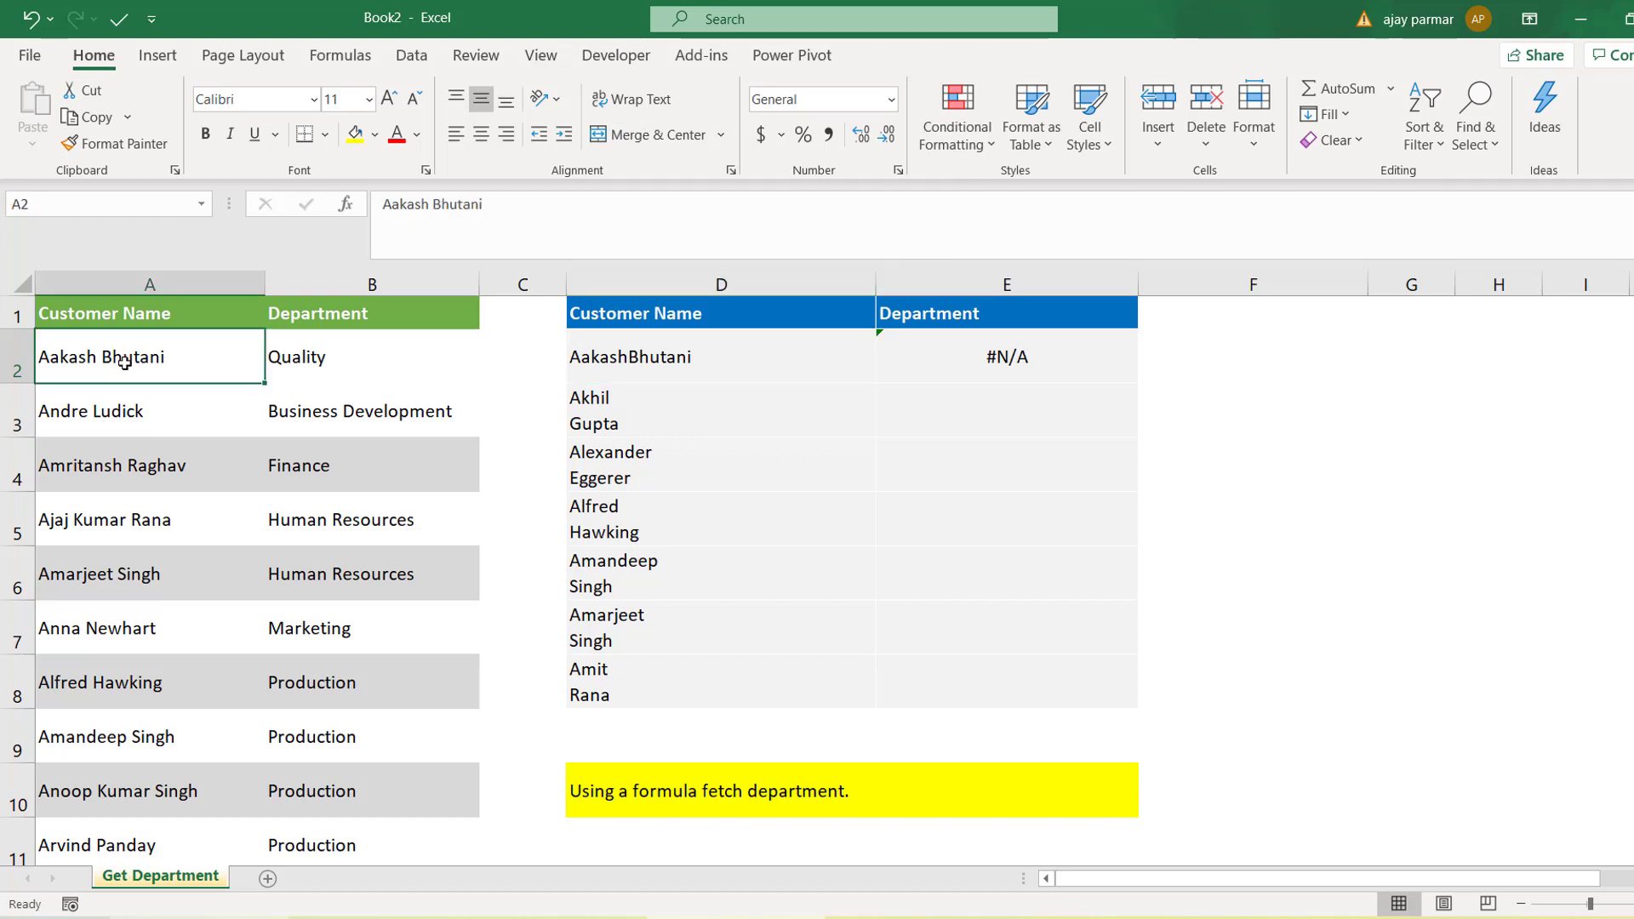
left_click(651, 405)
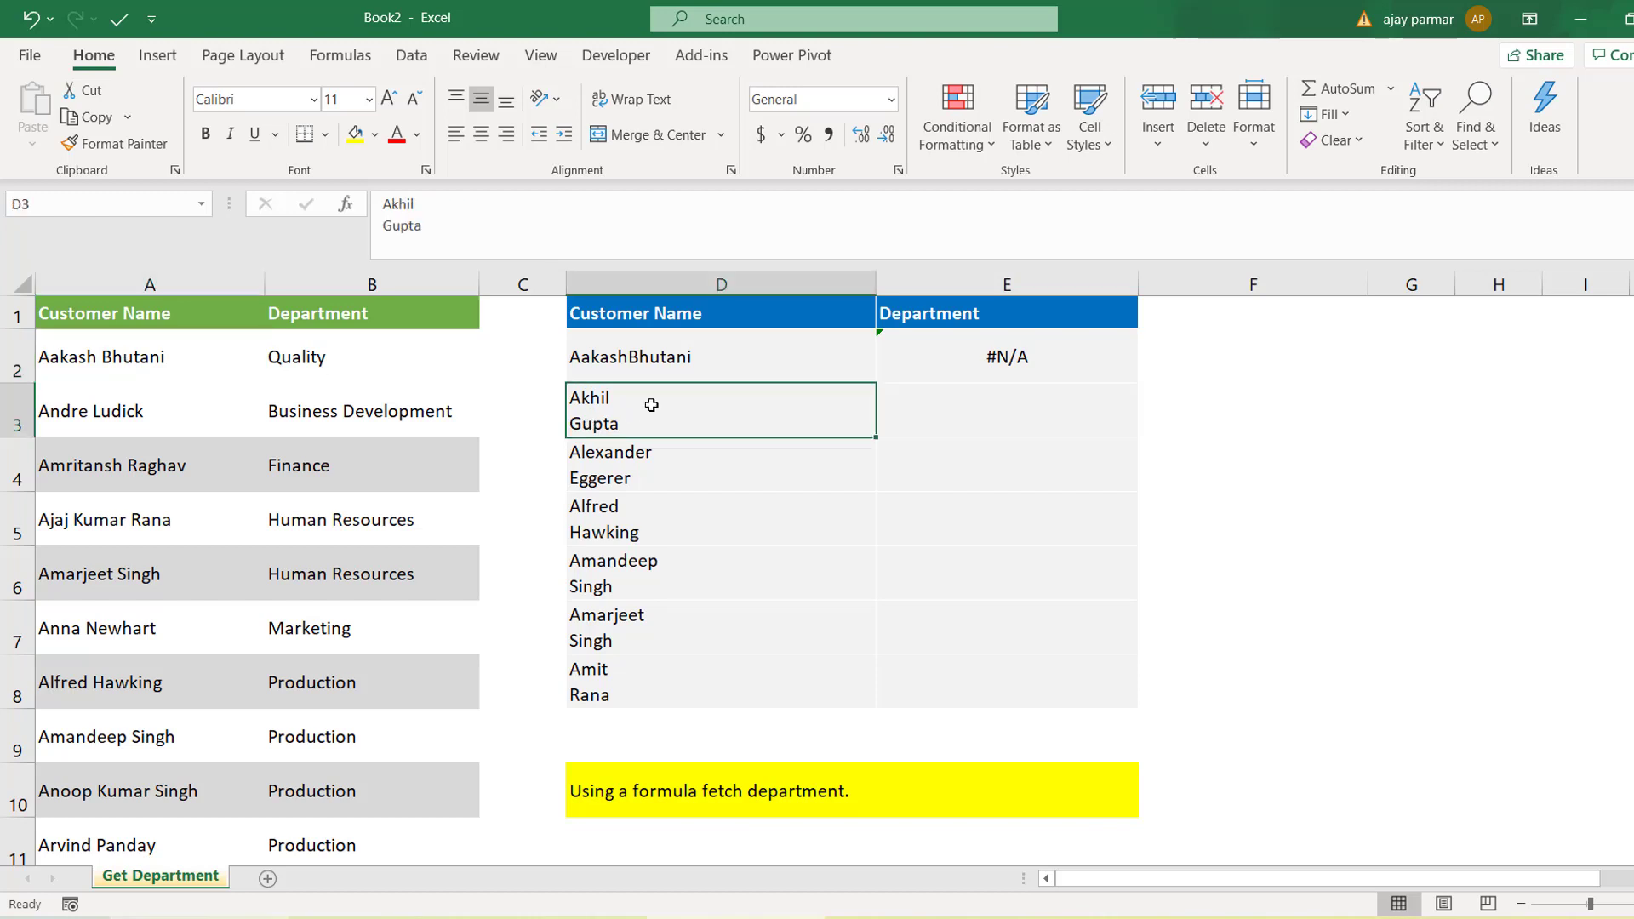
left_click(640, 100)
key("Down")
key("shift+Down")
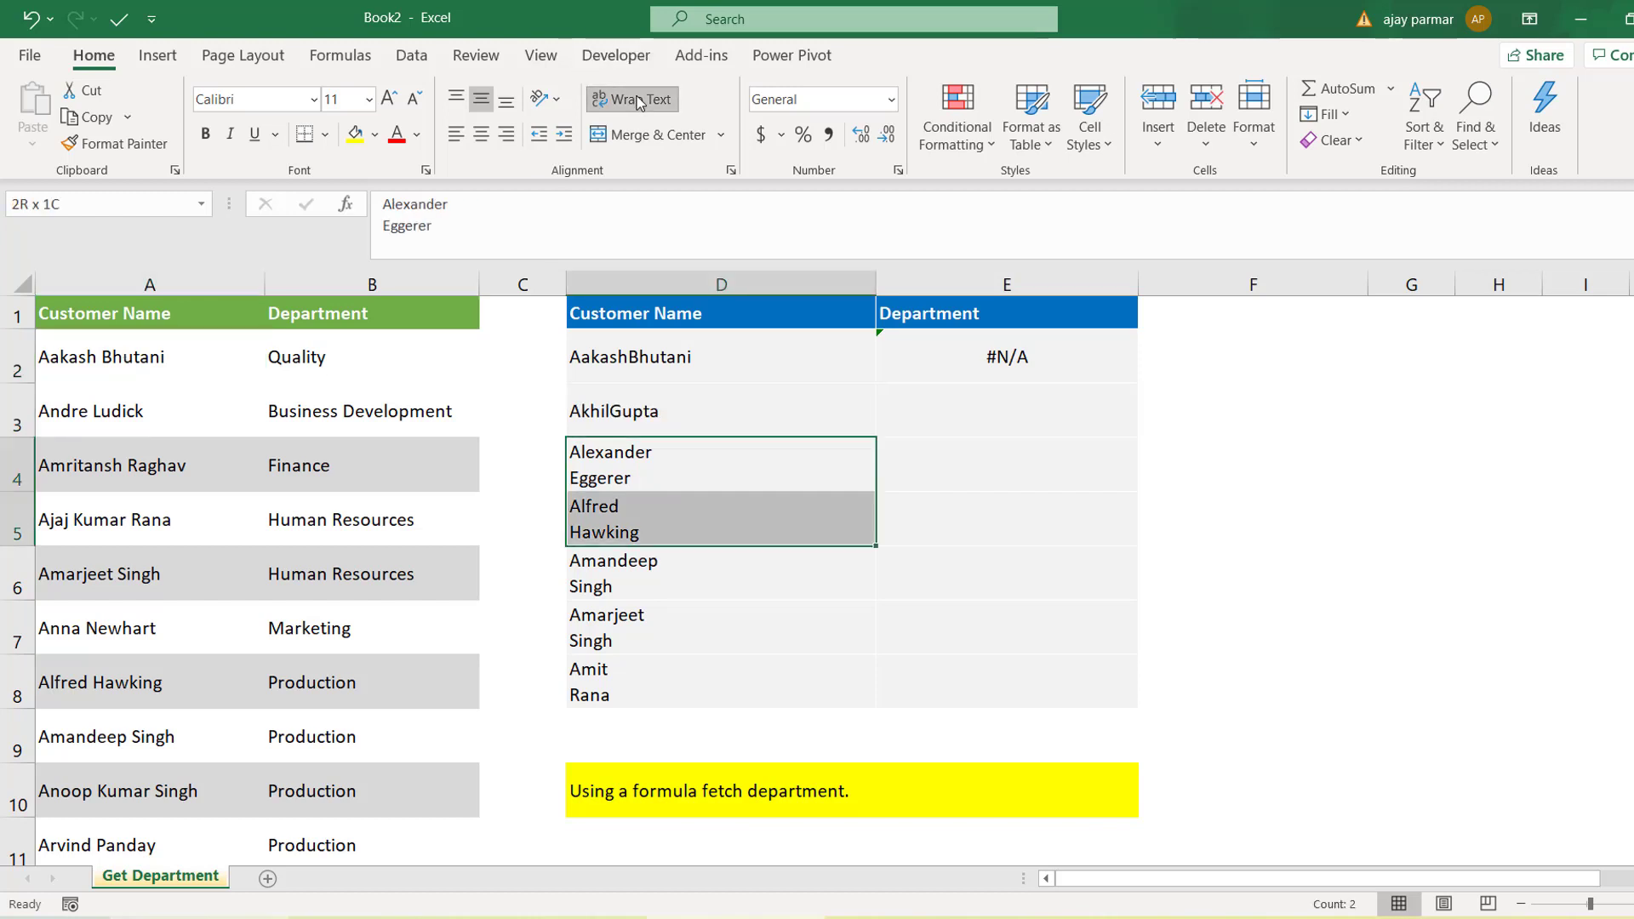
key("shift+Down")
key("shift+Down")
key("shift+Down")
left_click(640, 100)
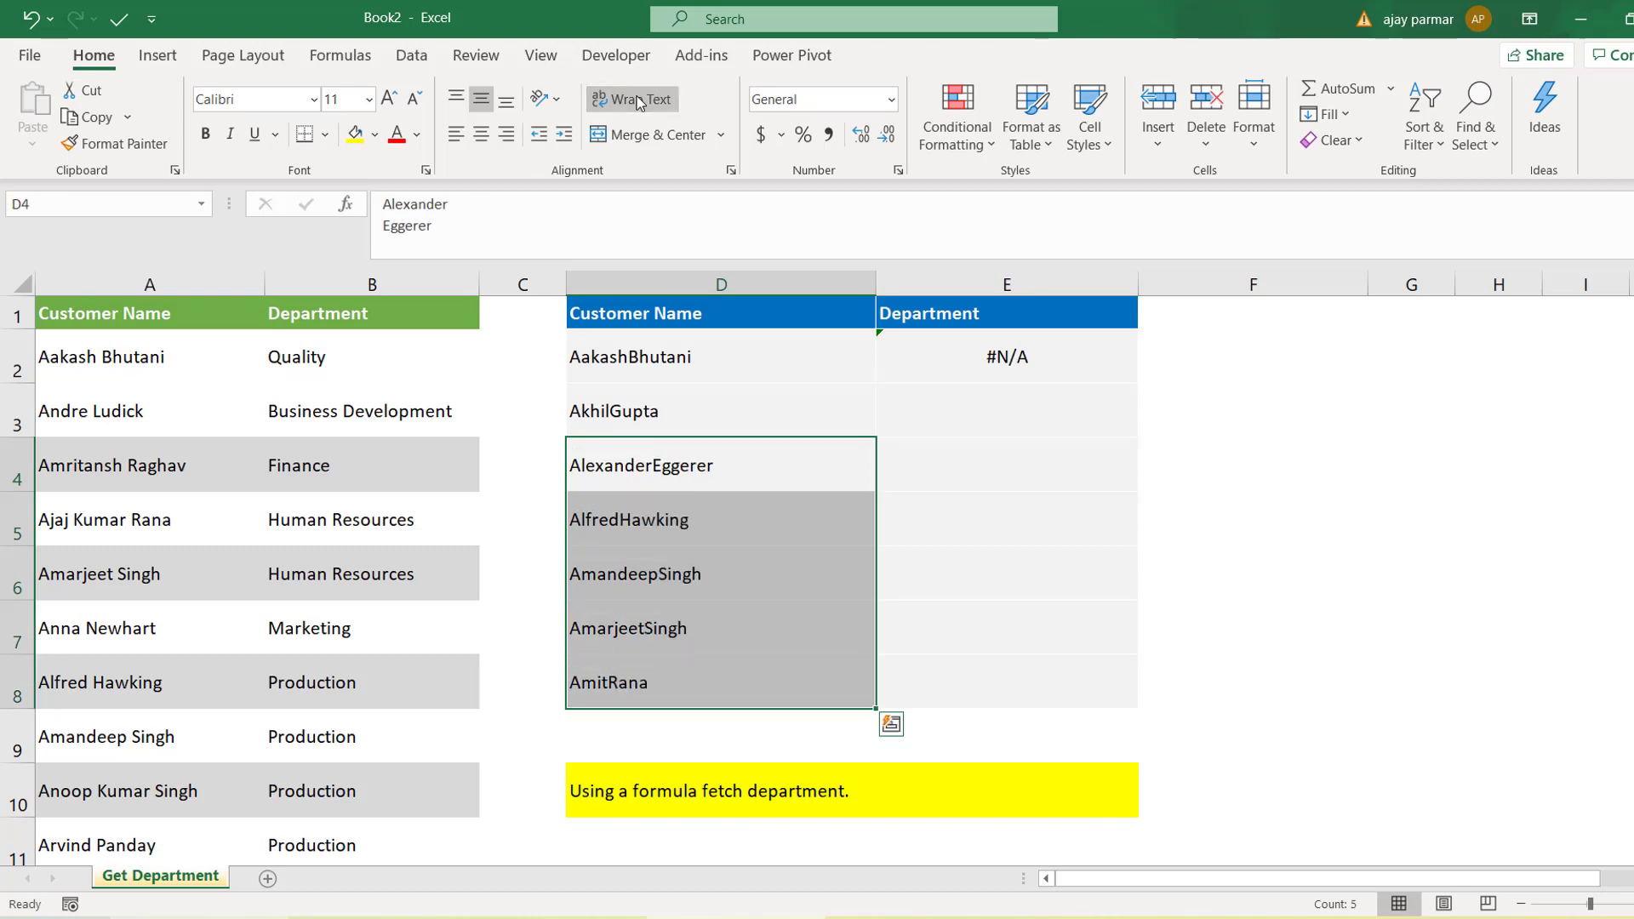
Check the unwrapped column D names, then delete the failing VLOOKUP formula from E2
left_click(663, 469)
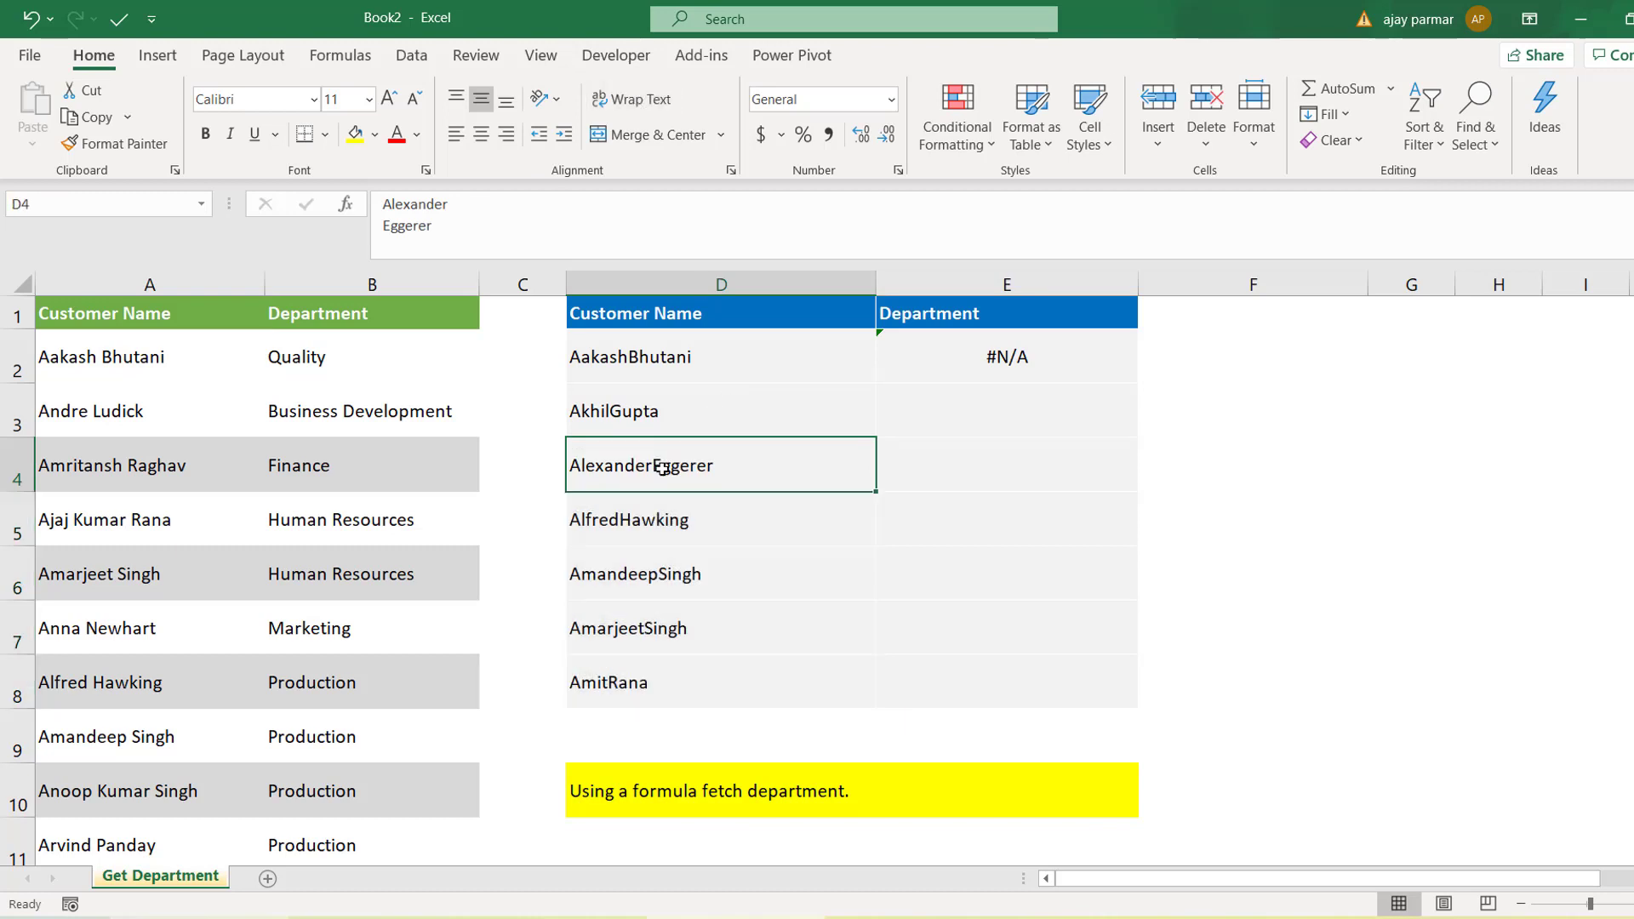
key("Down")
key("Up")
key("Up")
key("Up")
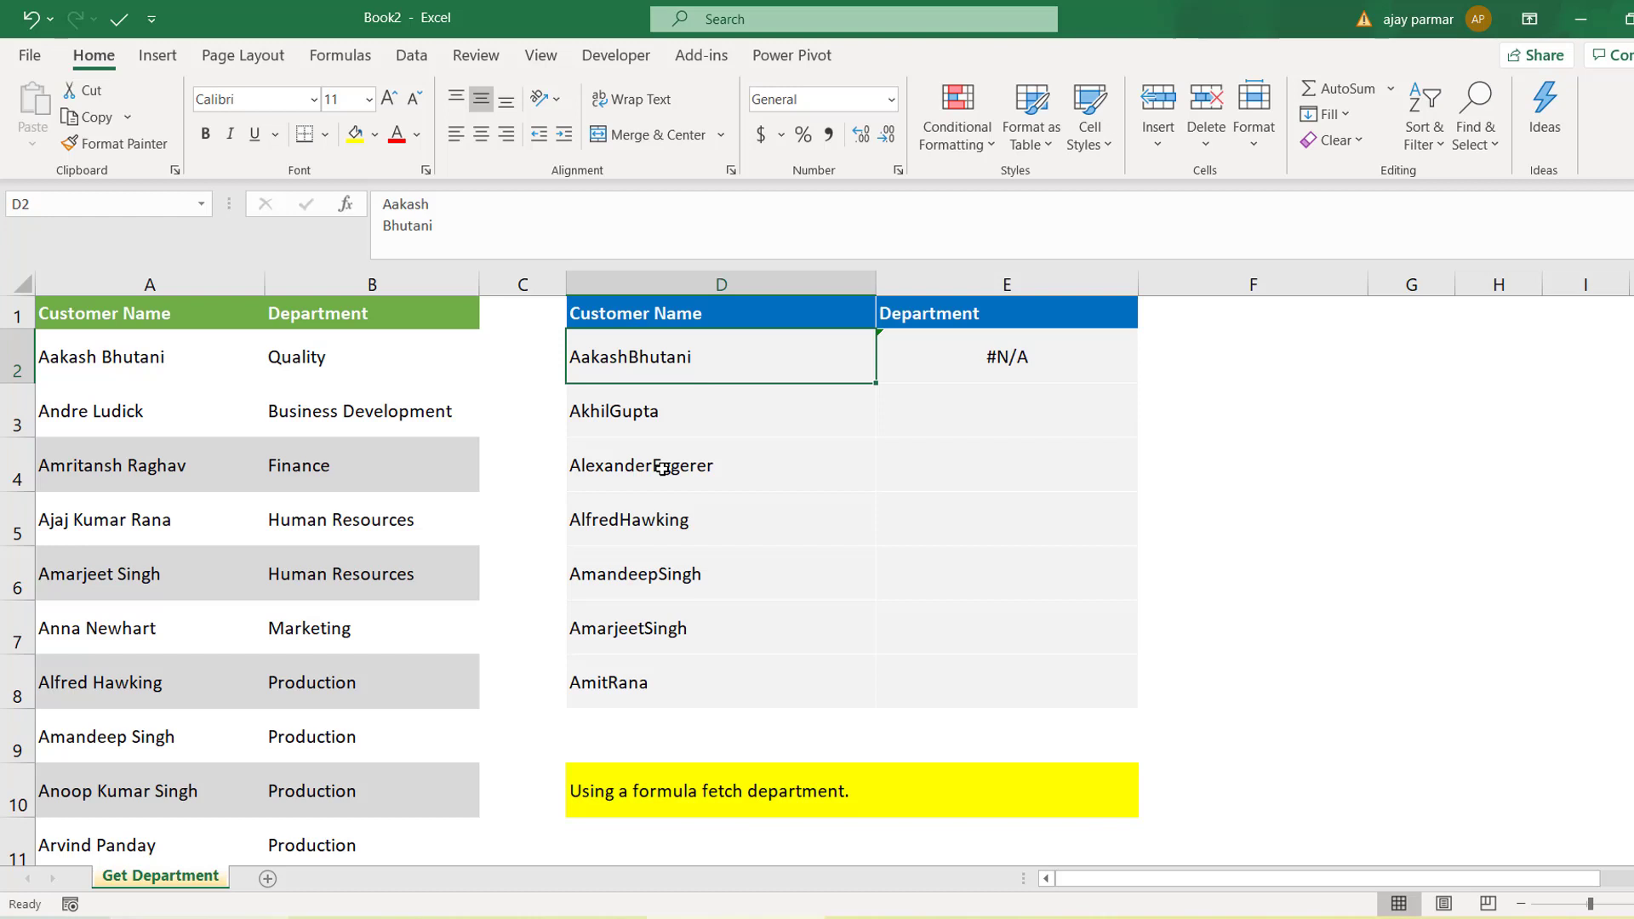
key("Down")
key("Up")
key("Down")
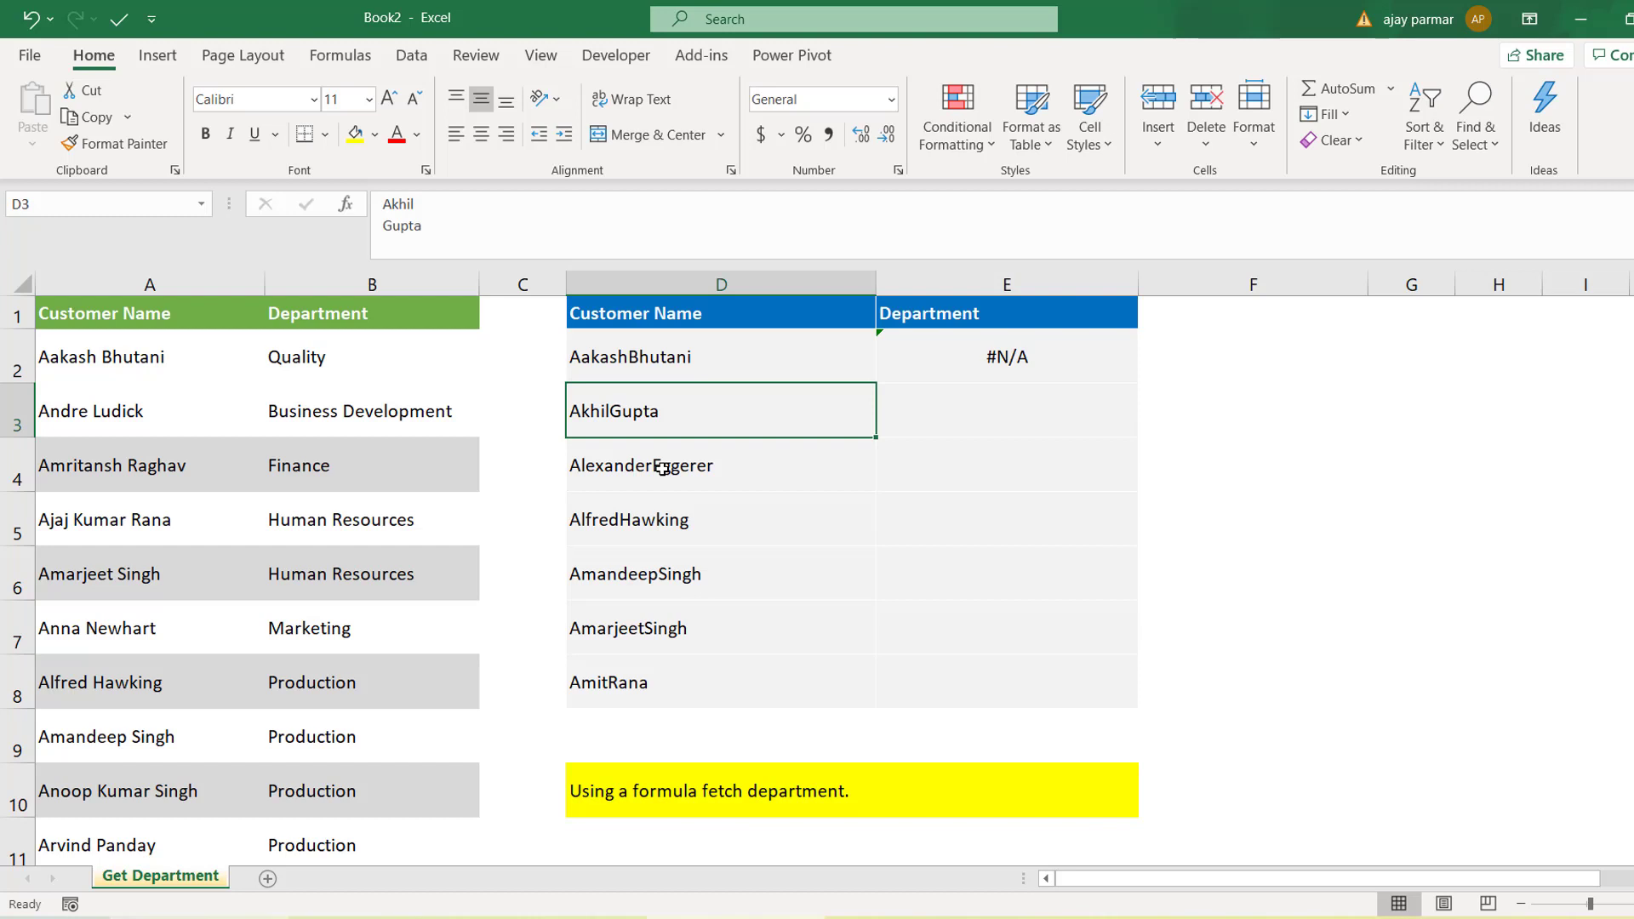
key("Up")
left_click(698, 464)
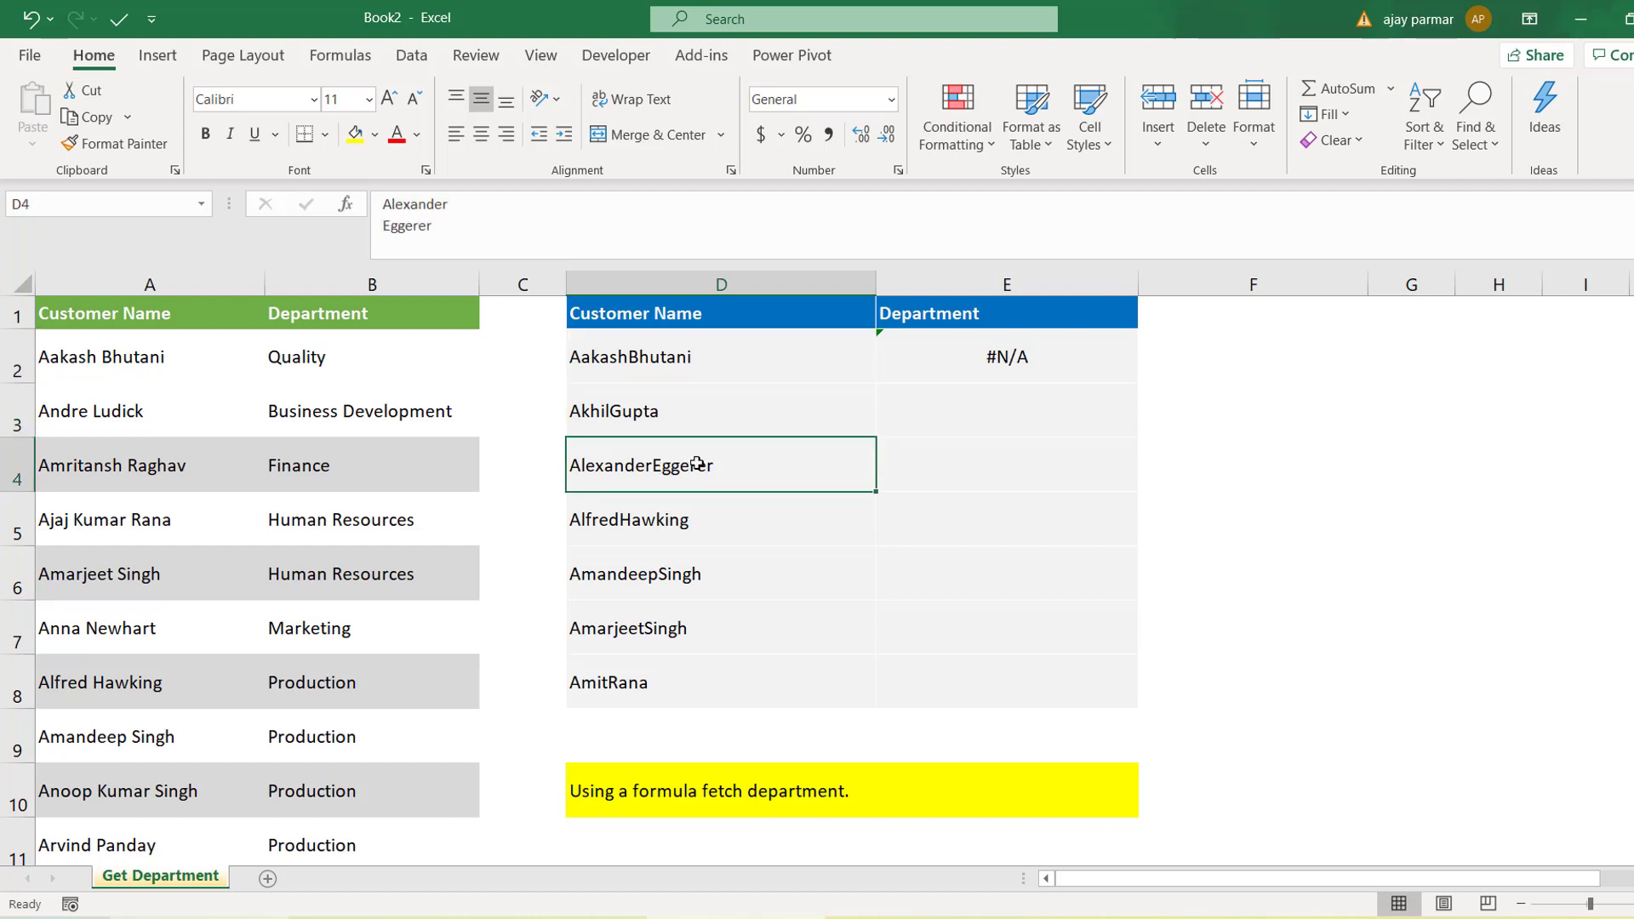
left_click(652, 377)
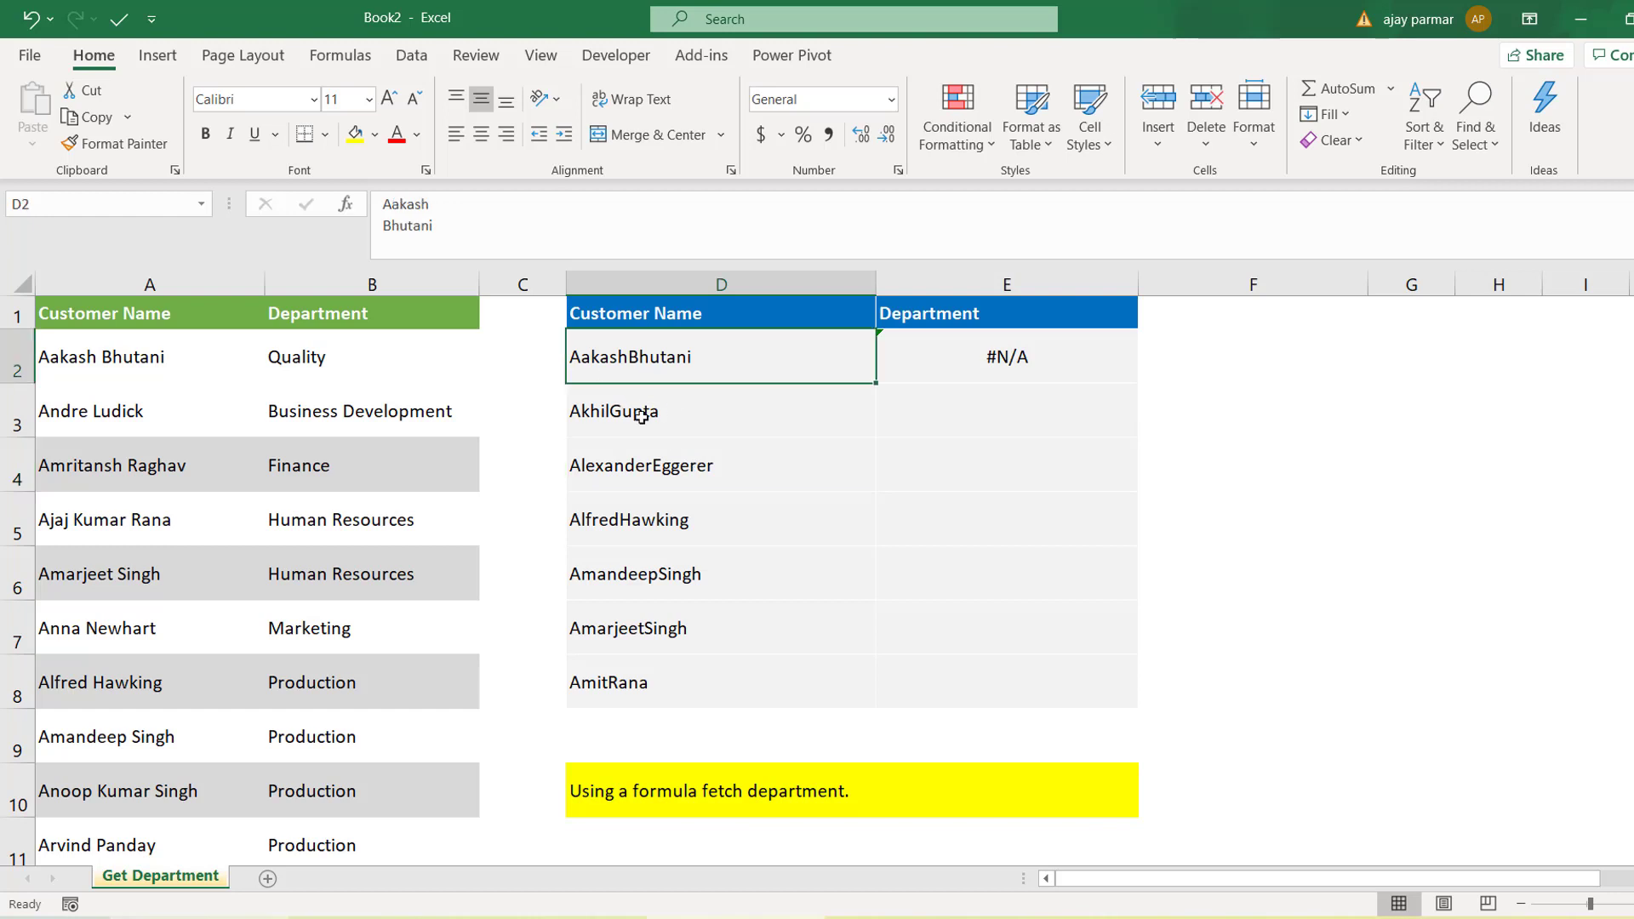
left_click(662, 419)
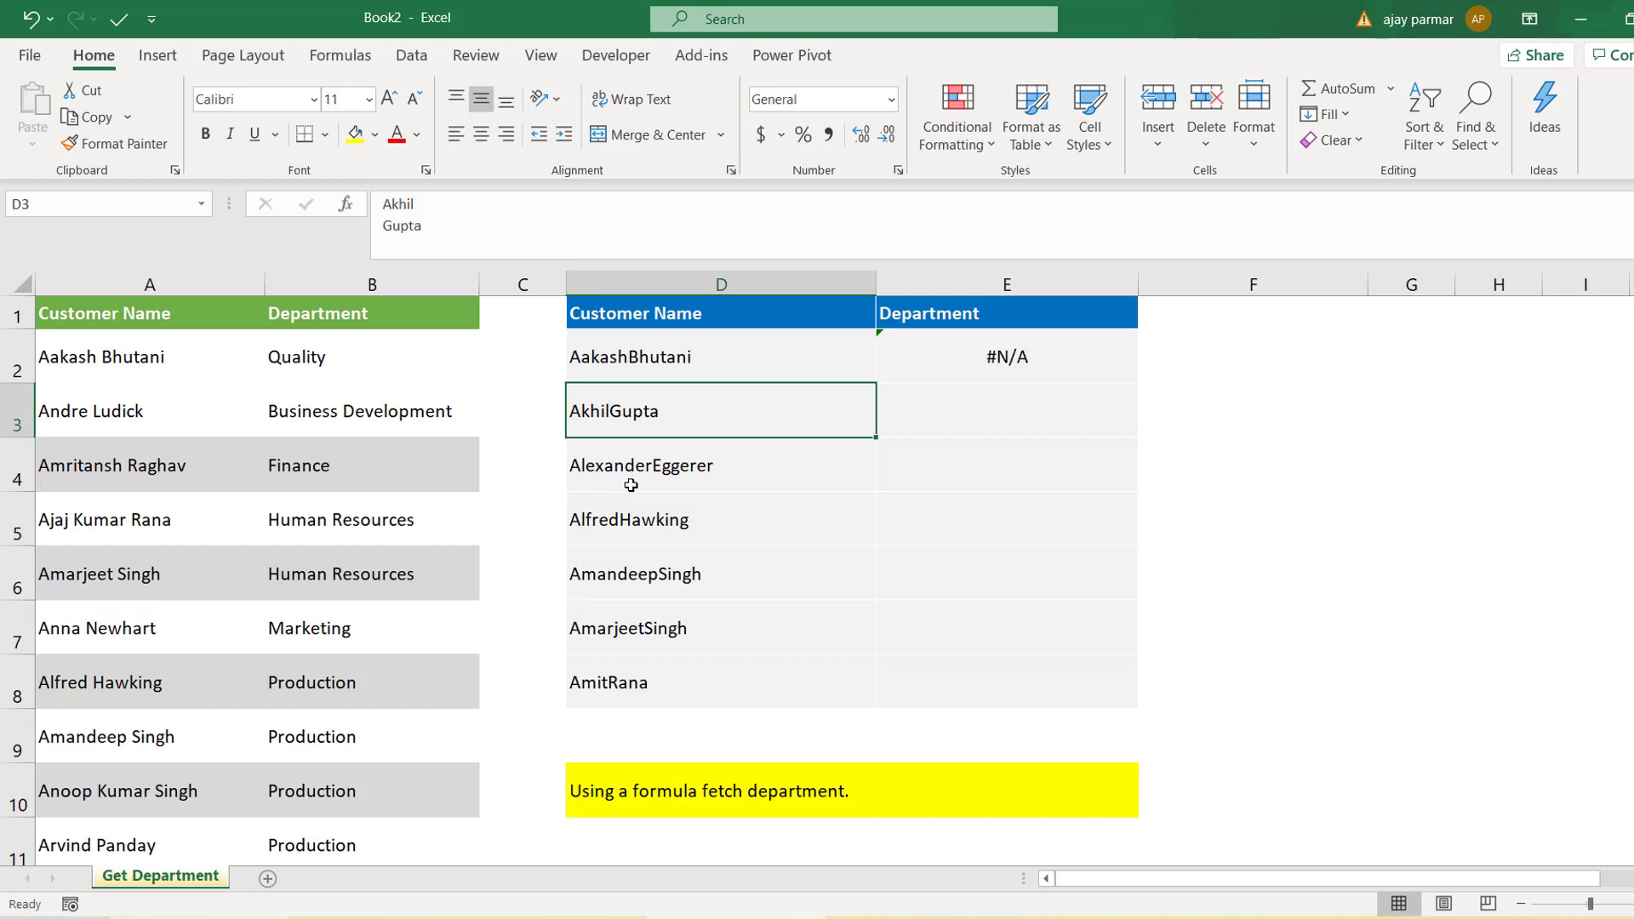
left_click(1054, 358)
key("Delete")
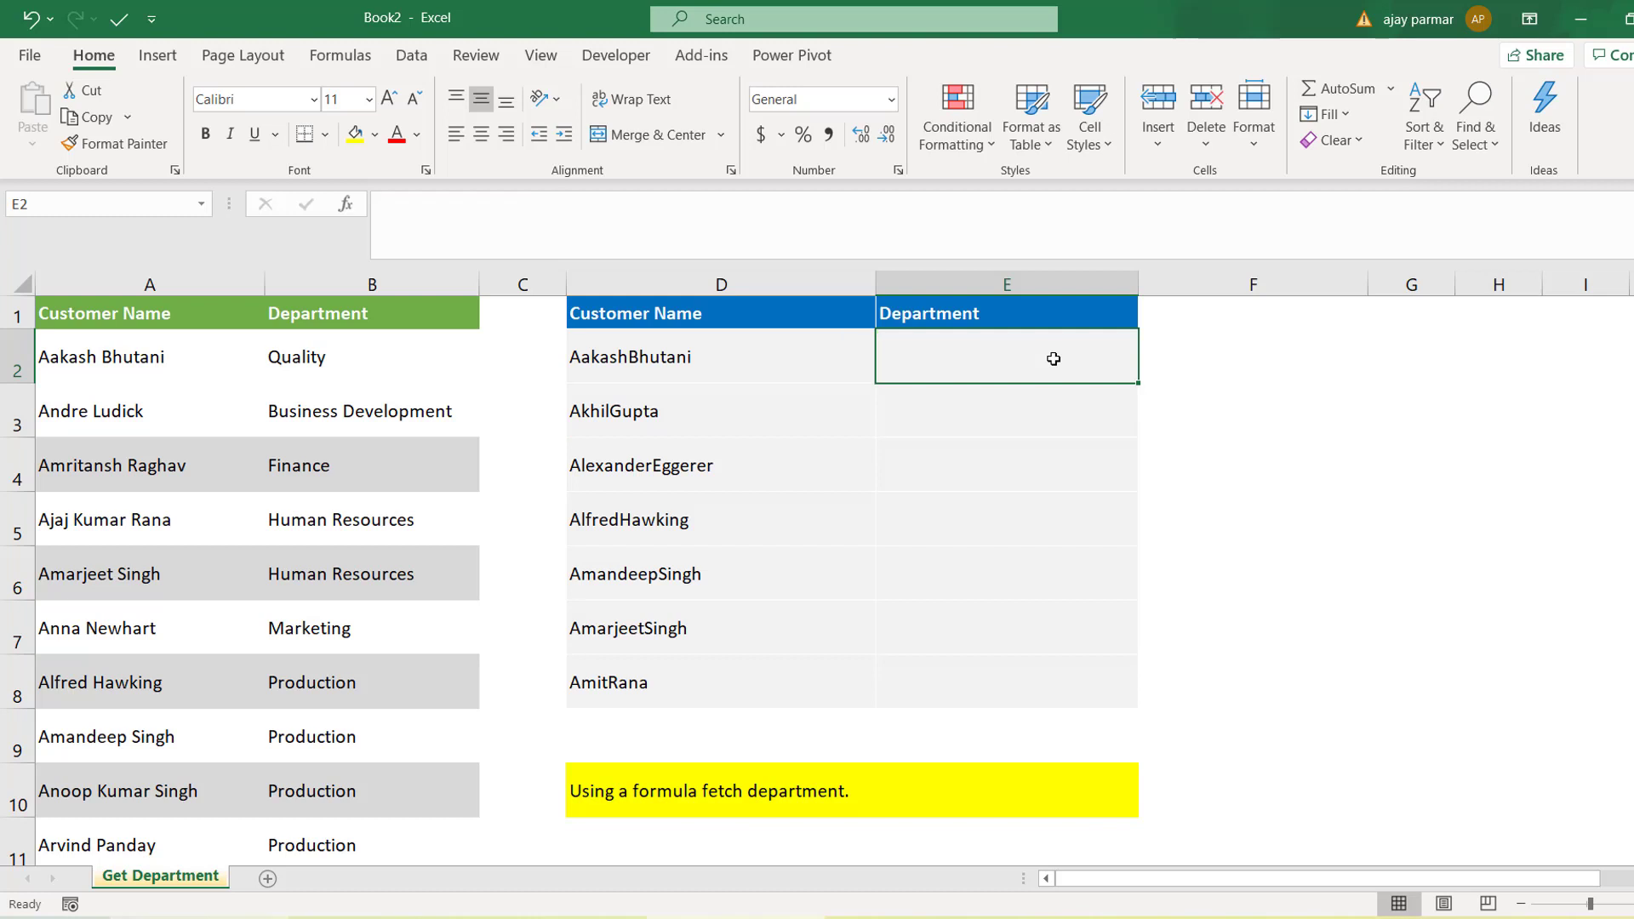
left_click(204, 373)
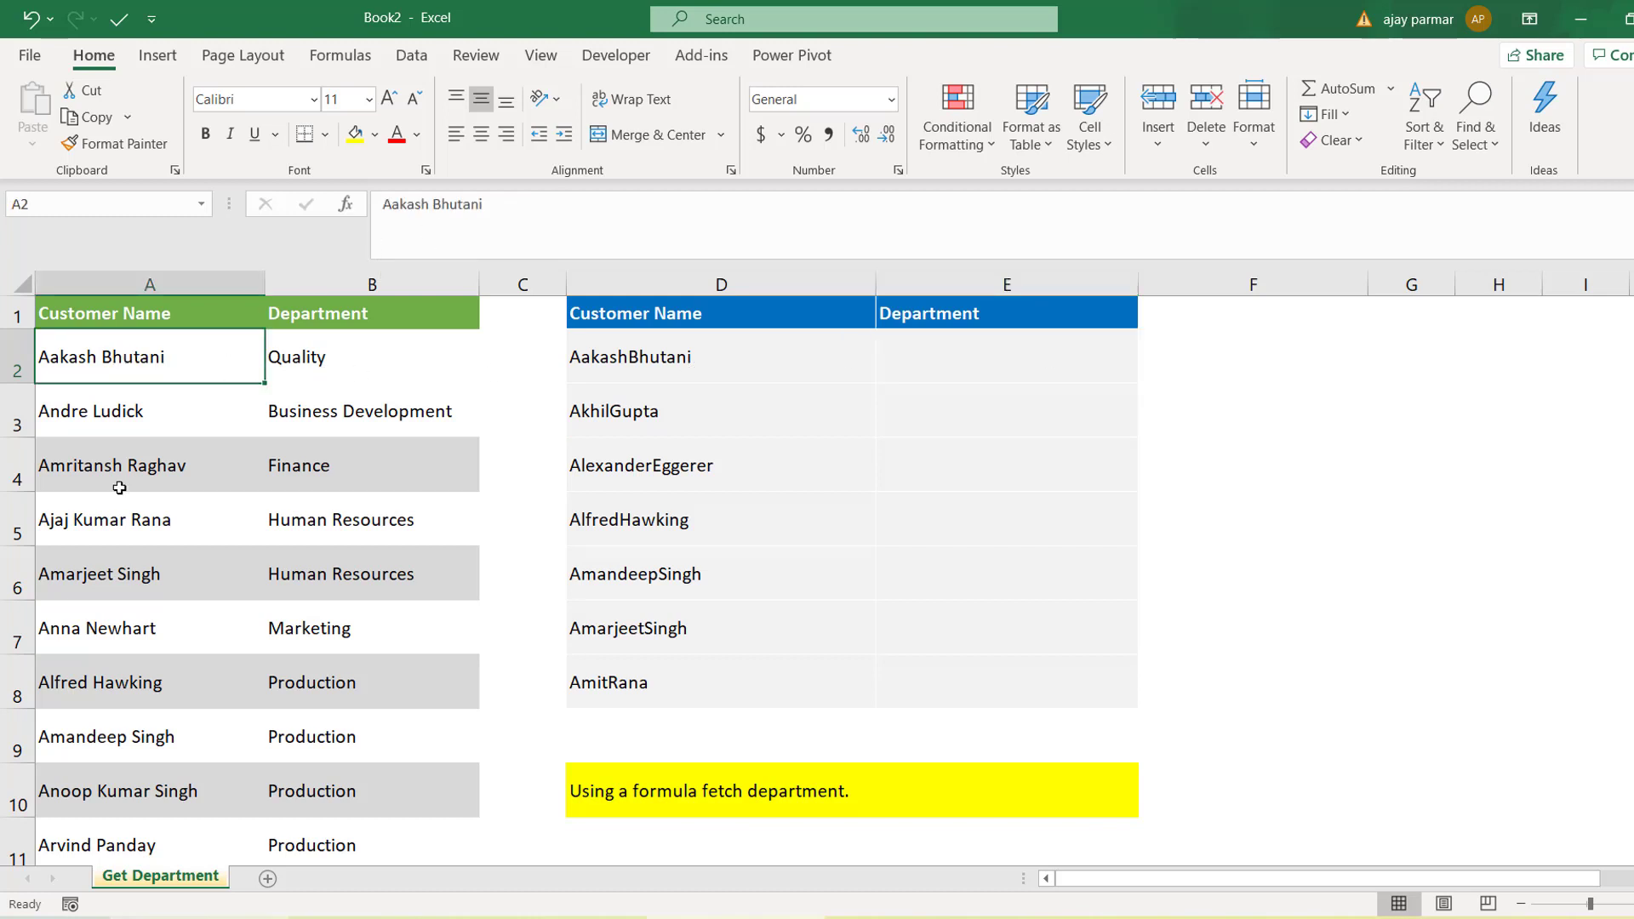
Replace every space in column A with nothing, making 23 replacements in the customer names
left_click(162, 285)
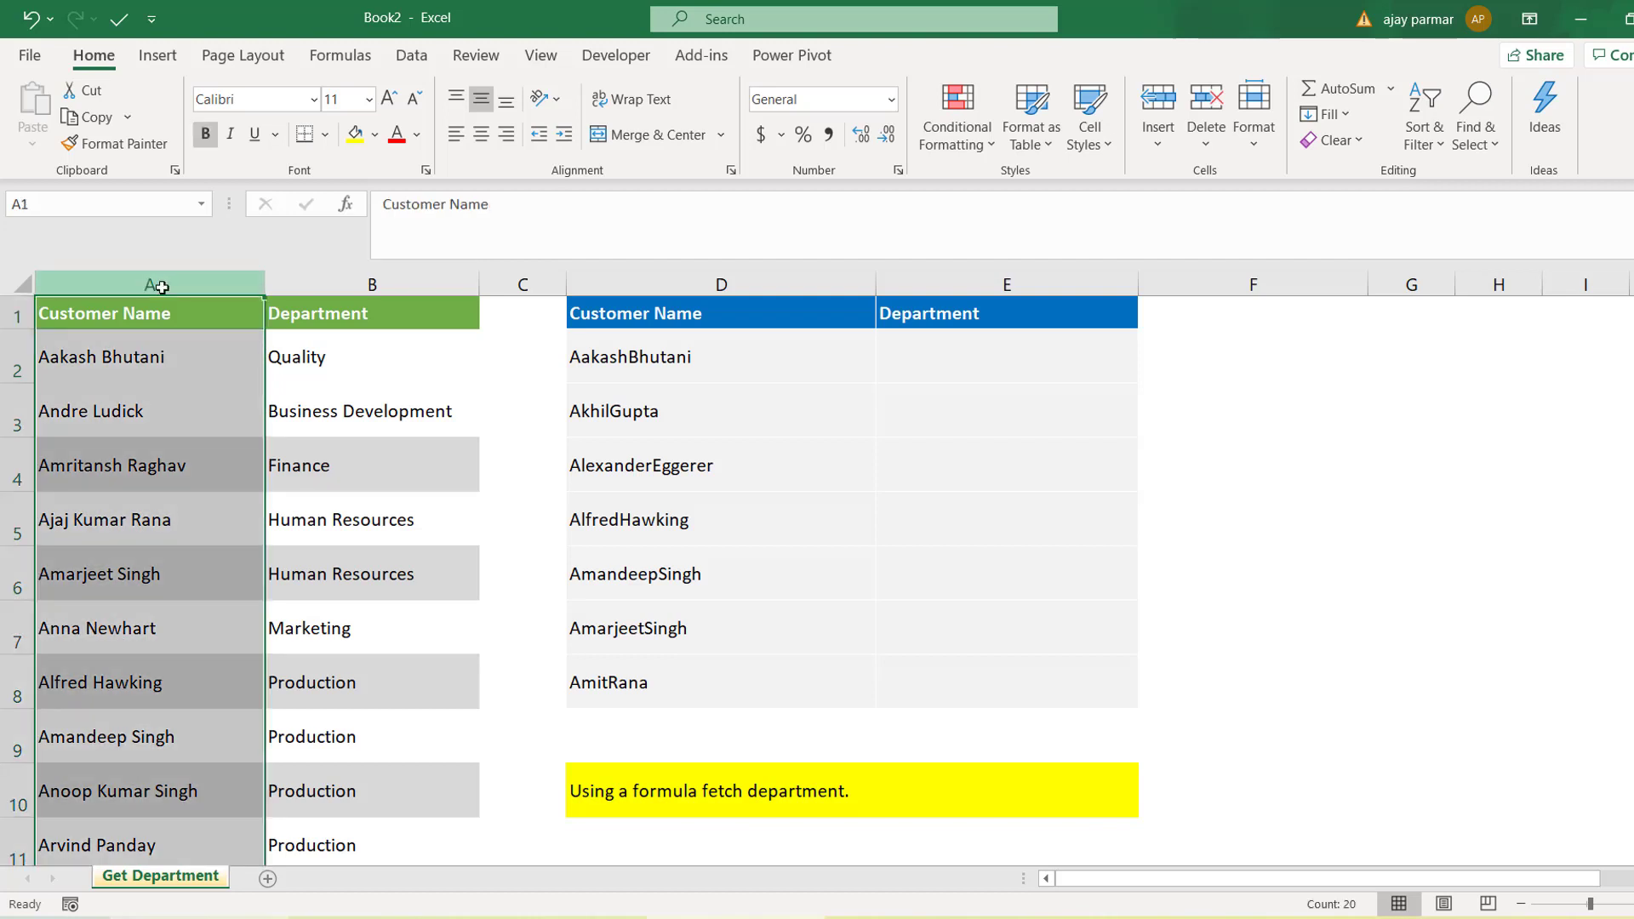
key("ctrl+h")
type("aakash")
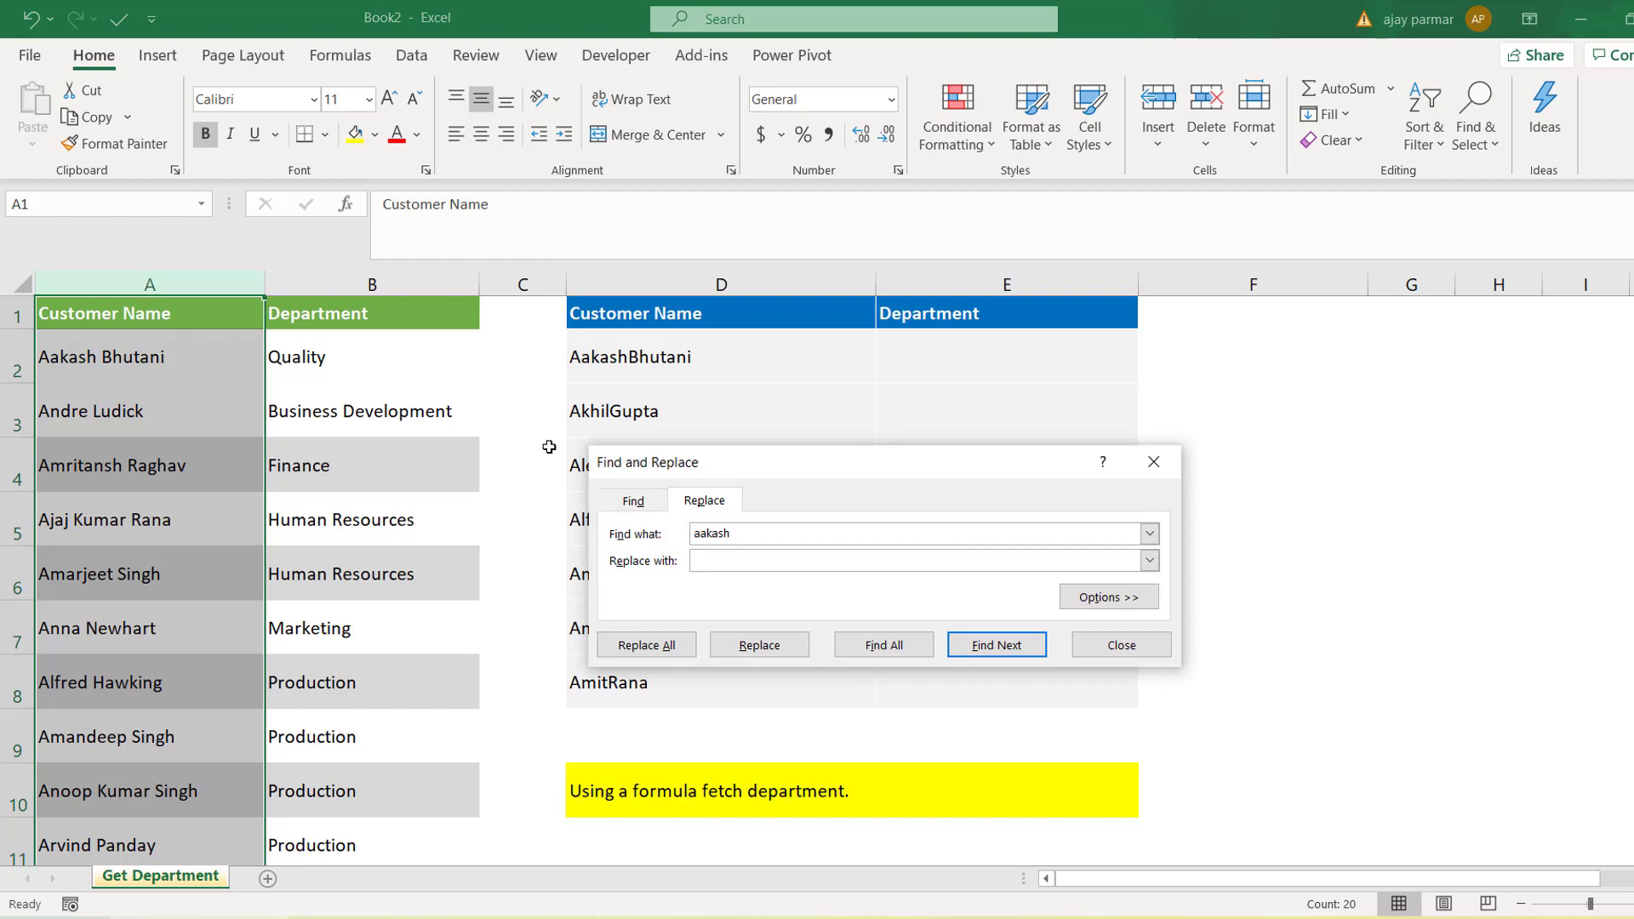
left_click(767, 533)
key("BackSpace")
key("BackSpace")
key("BackSpace")
key("BackSpace")
key("BackSpace")
key("BackSpace")
left_click(655, 646)
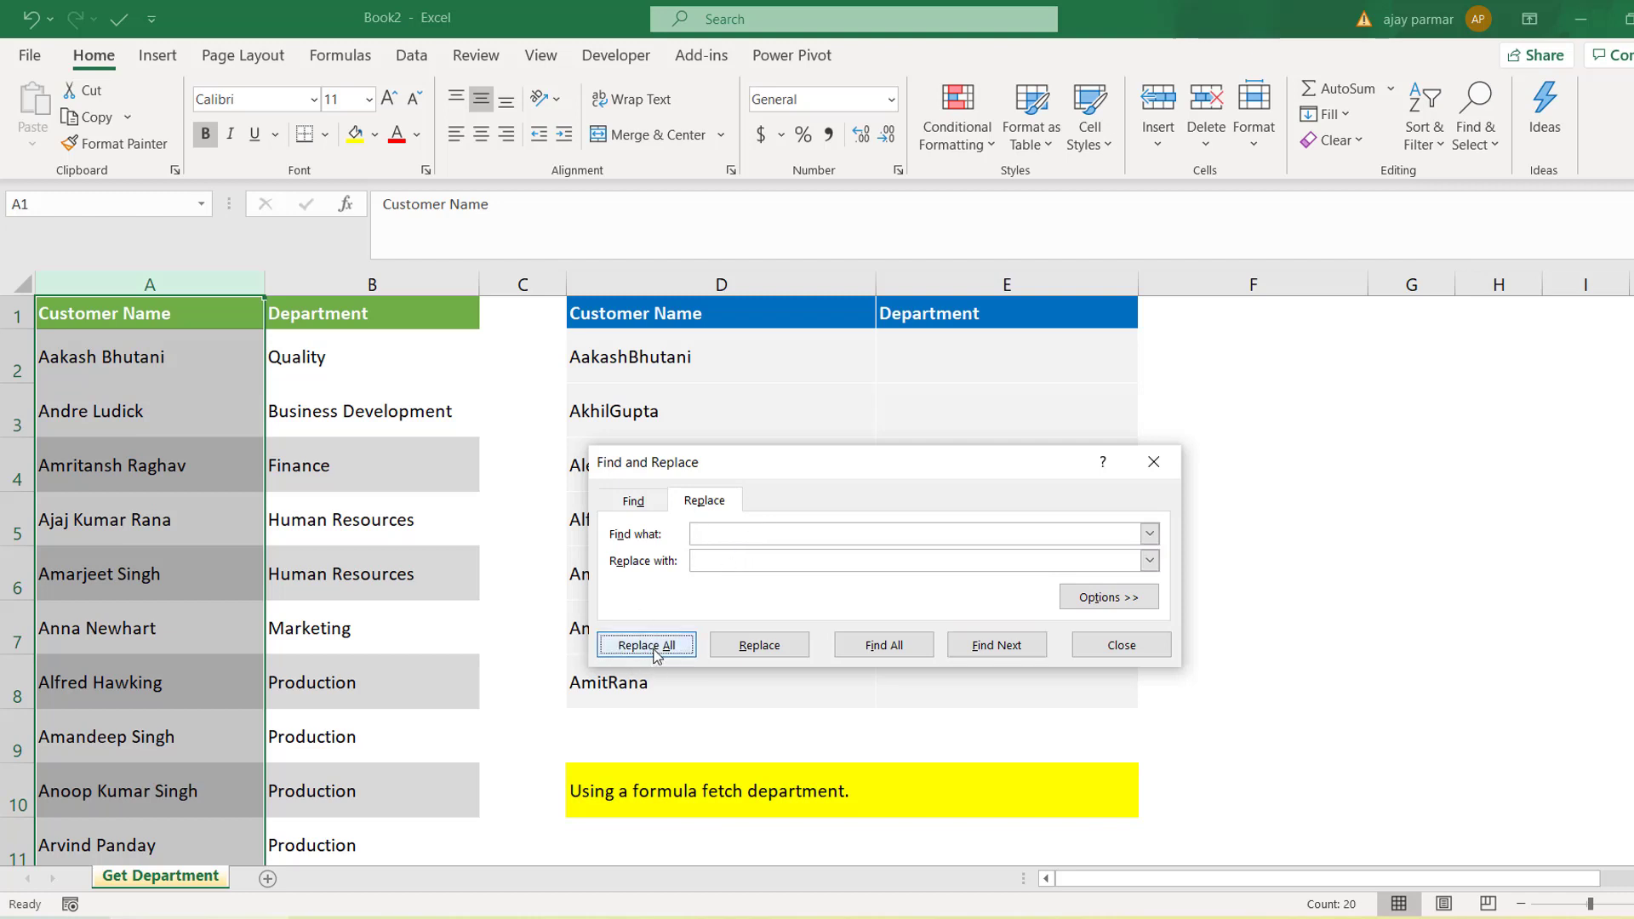
left_click(862, 532)
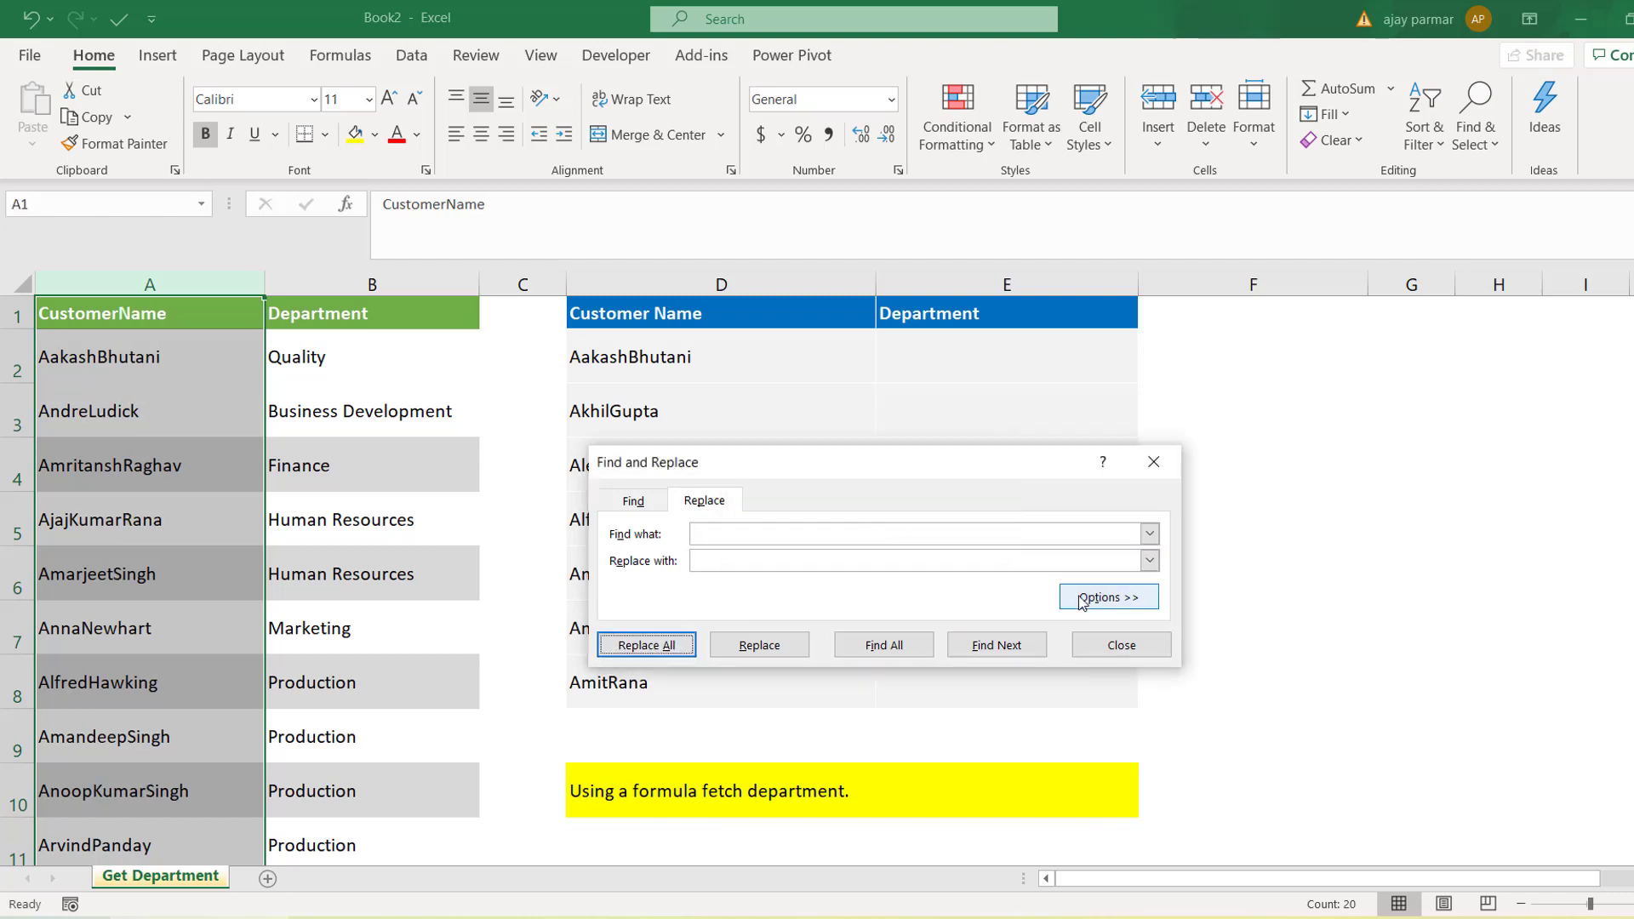
left_click(1141, 649)
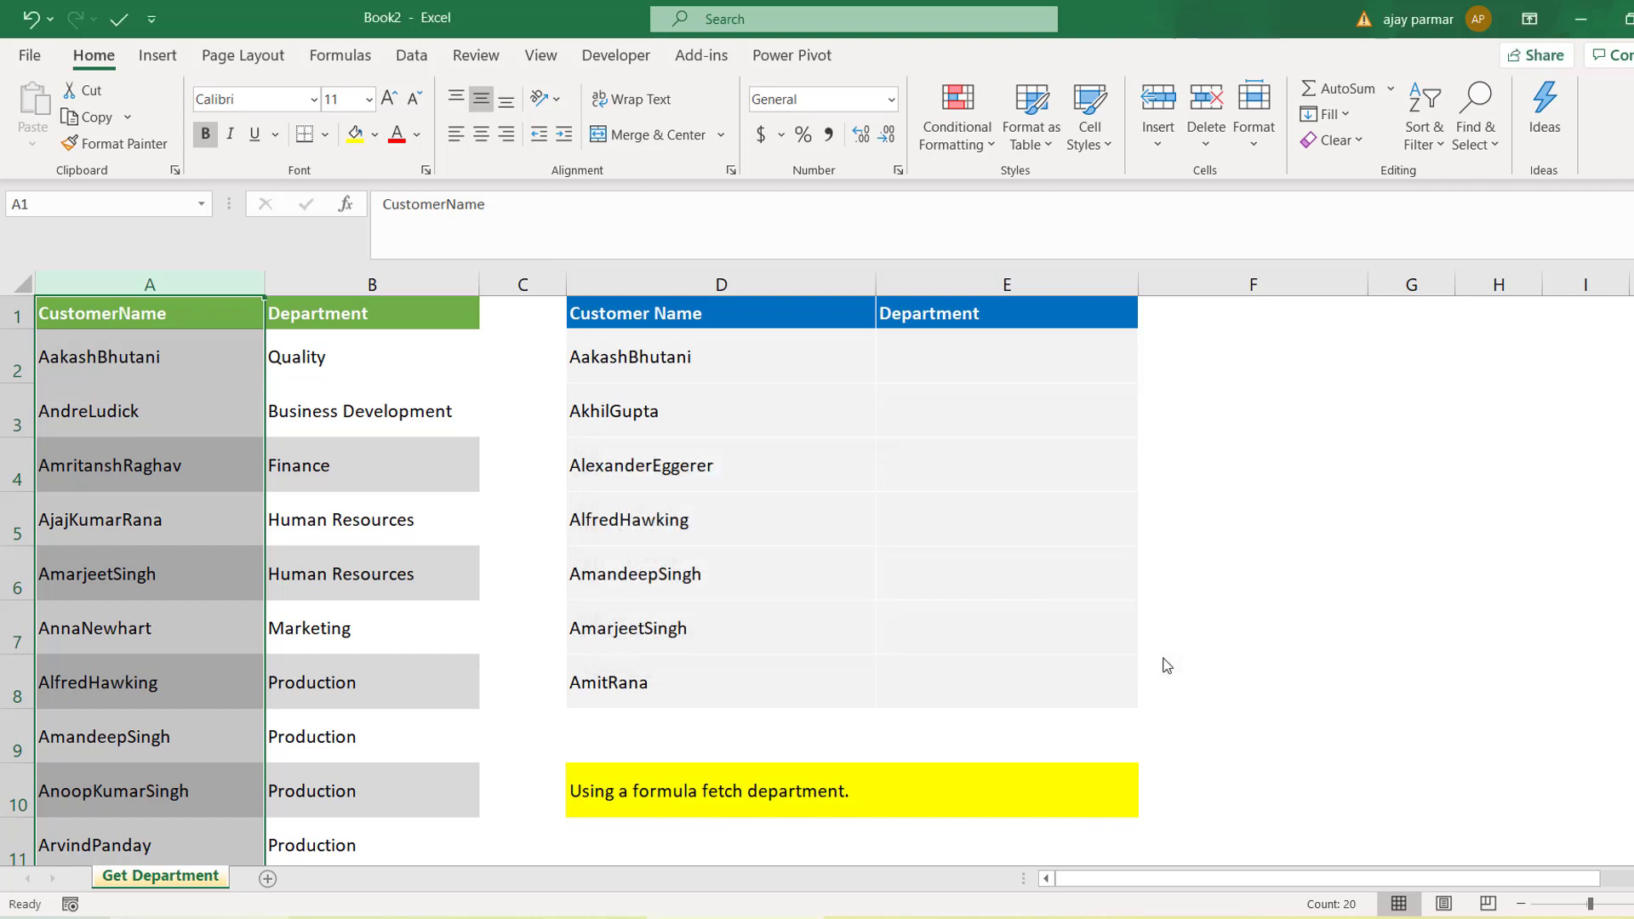
left_click(159, 406)
Re-enter =VLOOKUP(D2,A:B,2,0) in E2; it still returns #N/A
left_click(956, 350)
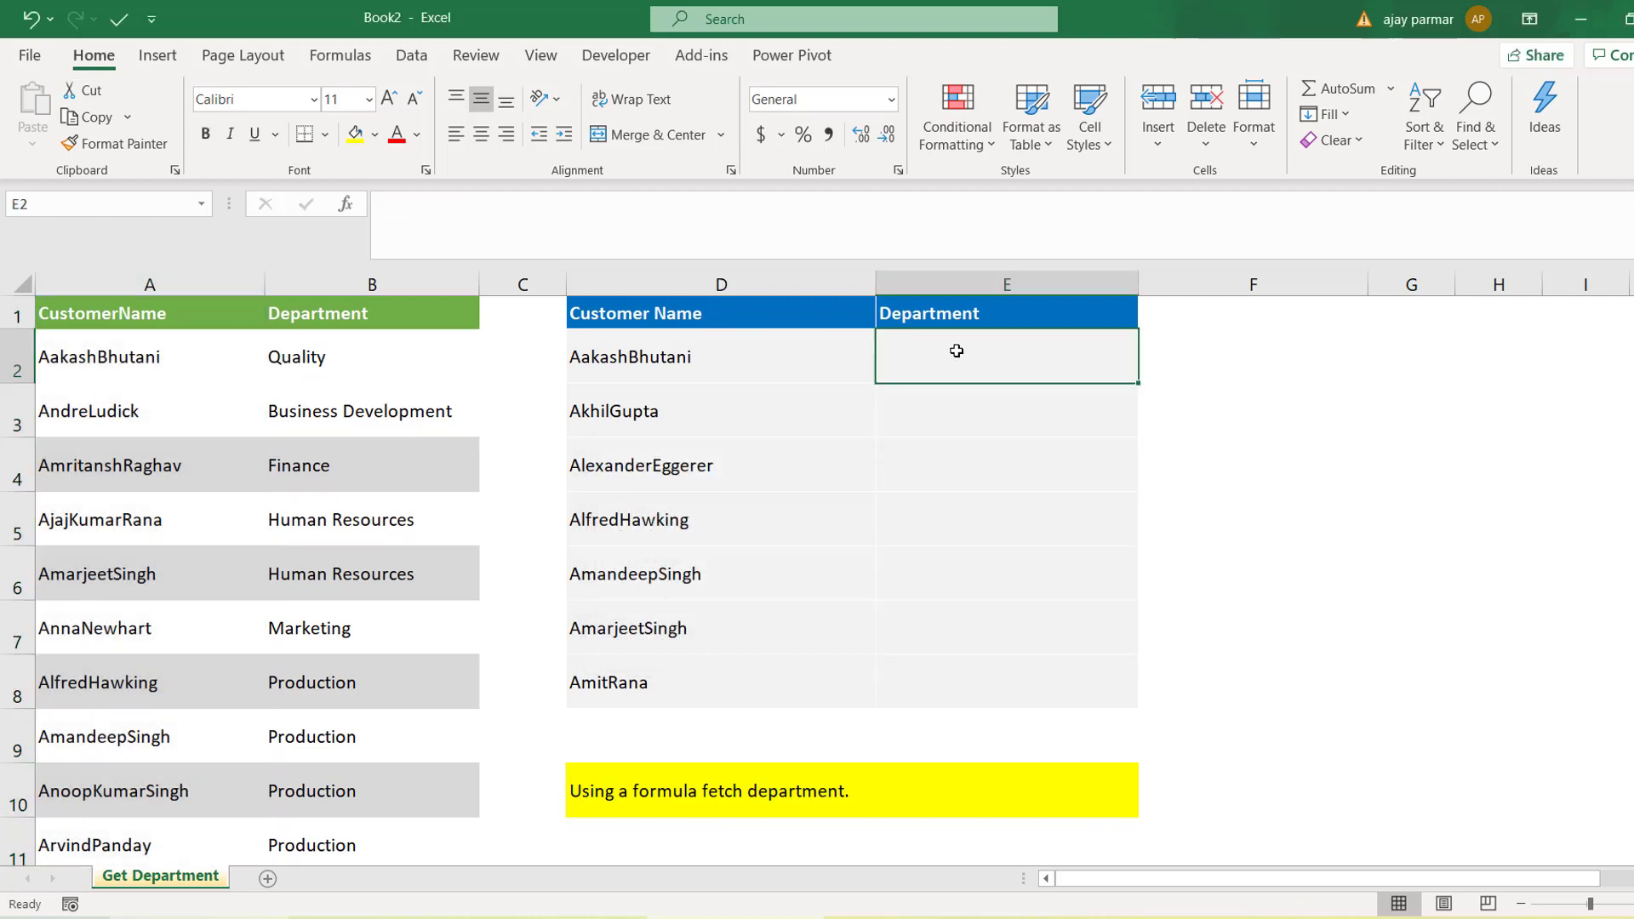
type("=vloo")
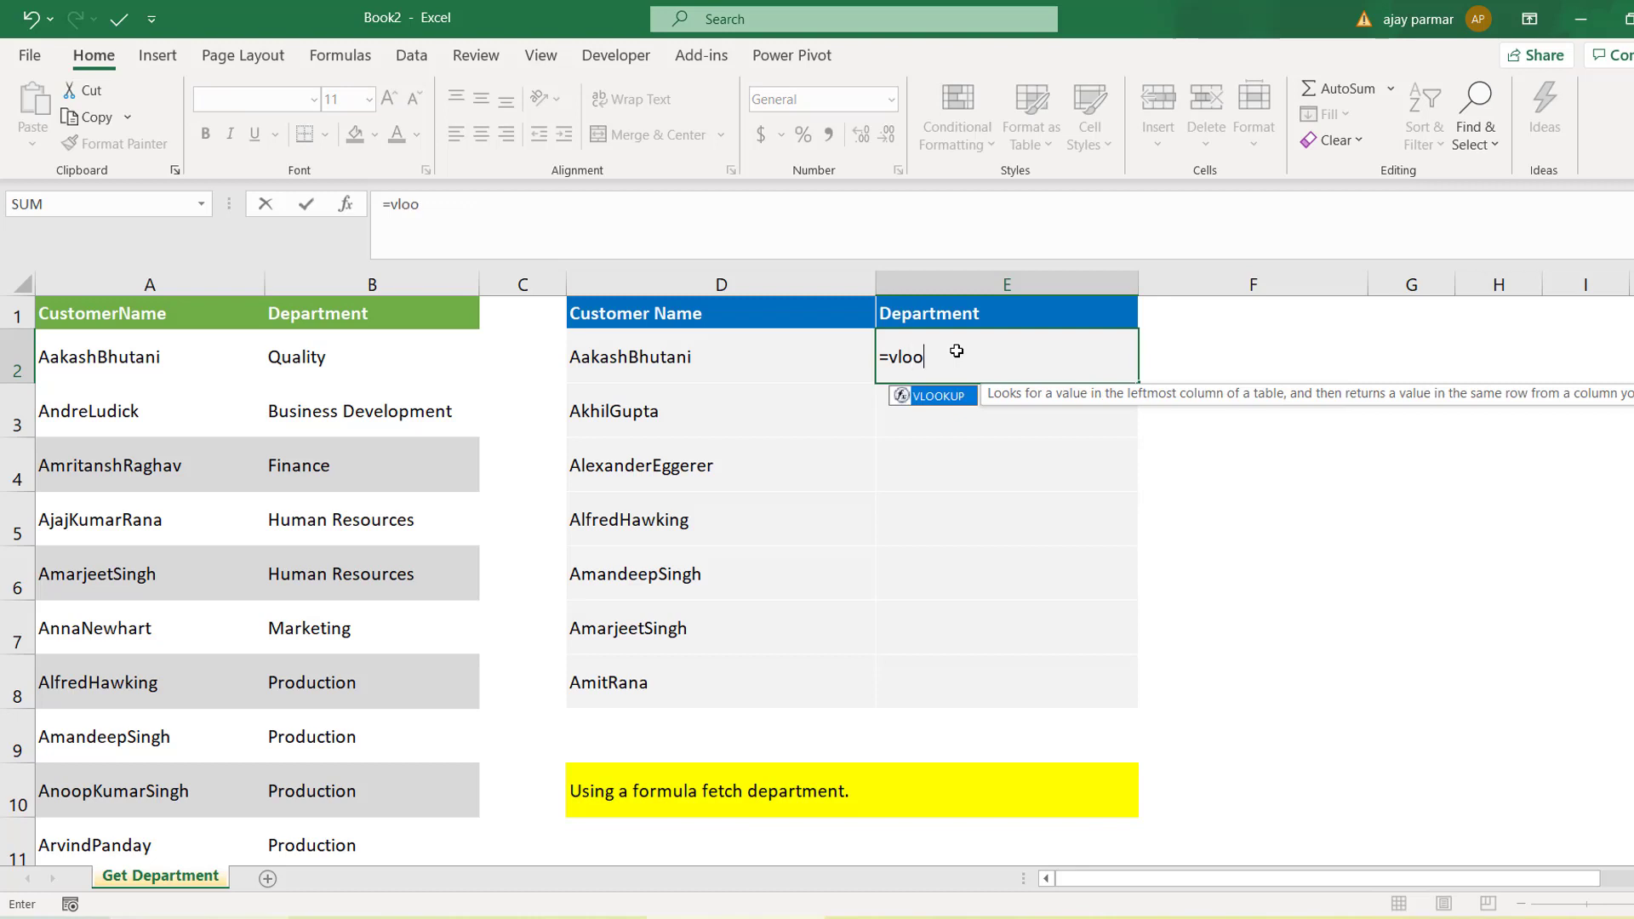
type("k")
key("Tab")
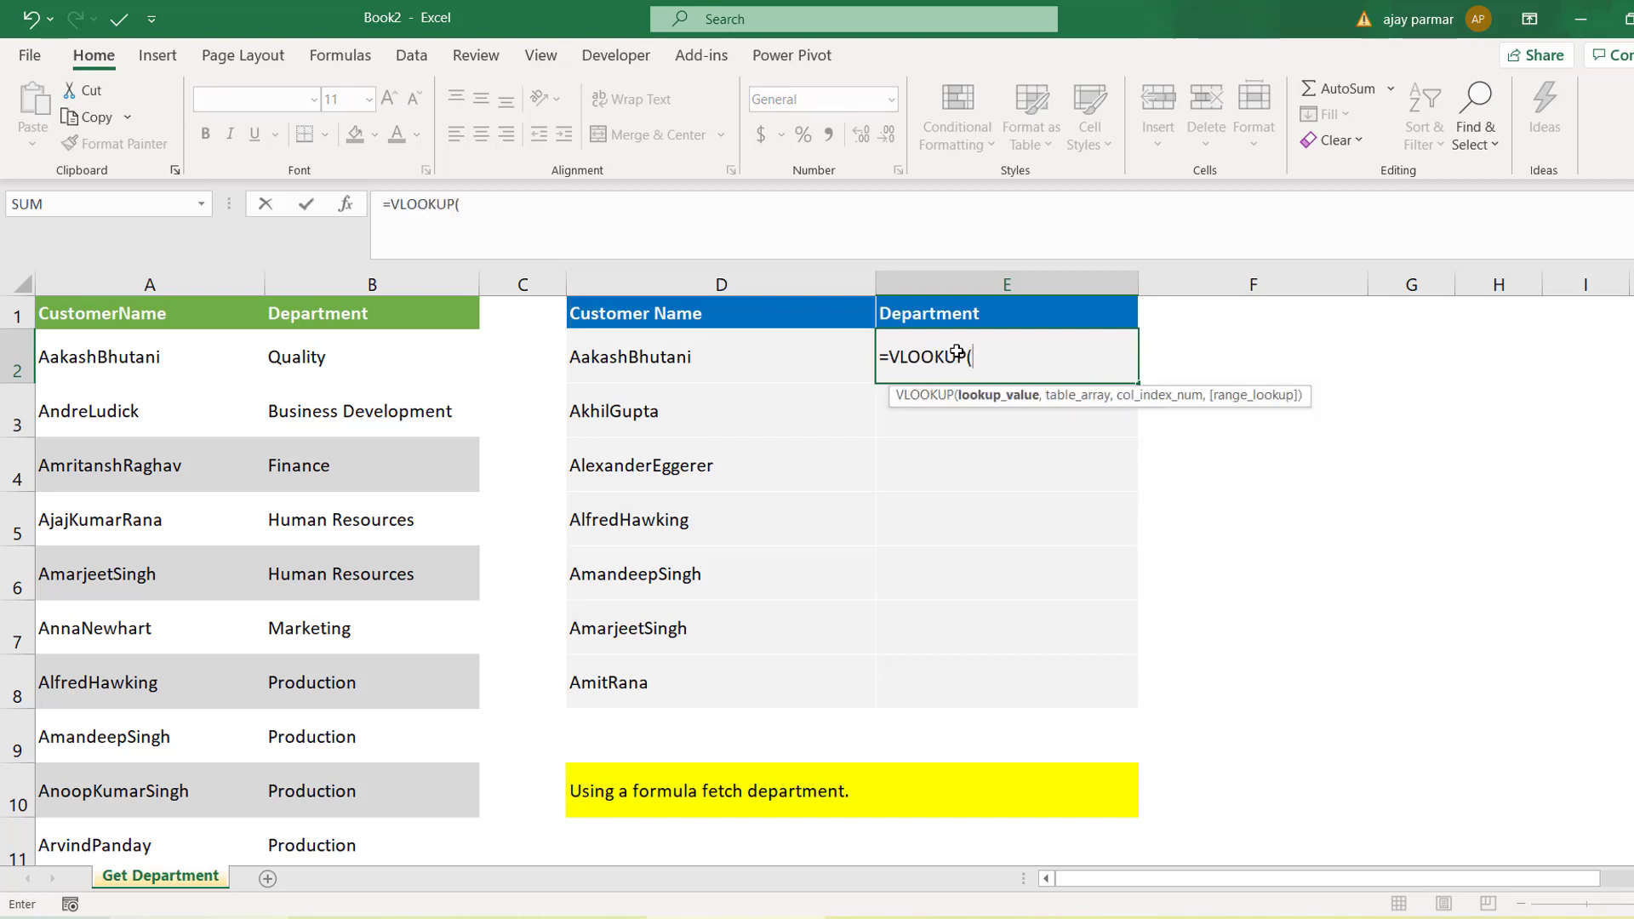
left_click(749, 349)
type(",")
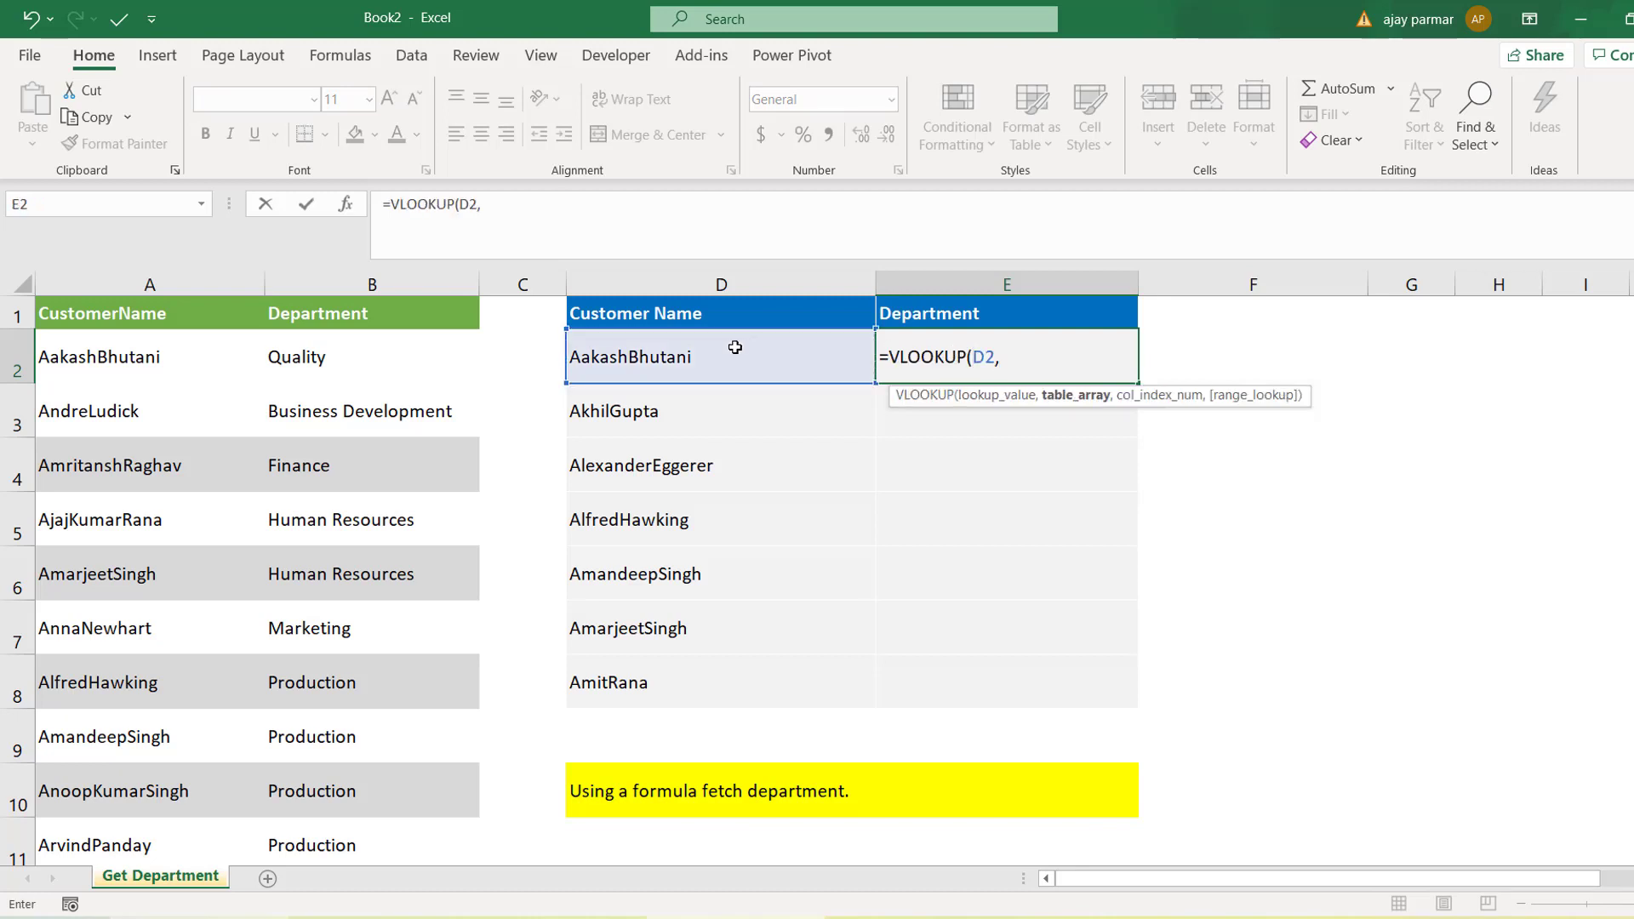
left_click_drag(170, 280, 372, 284)
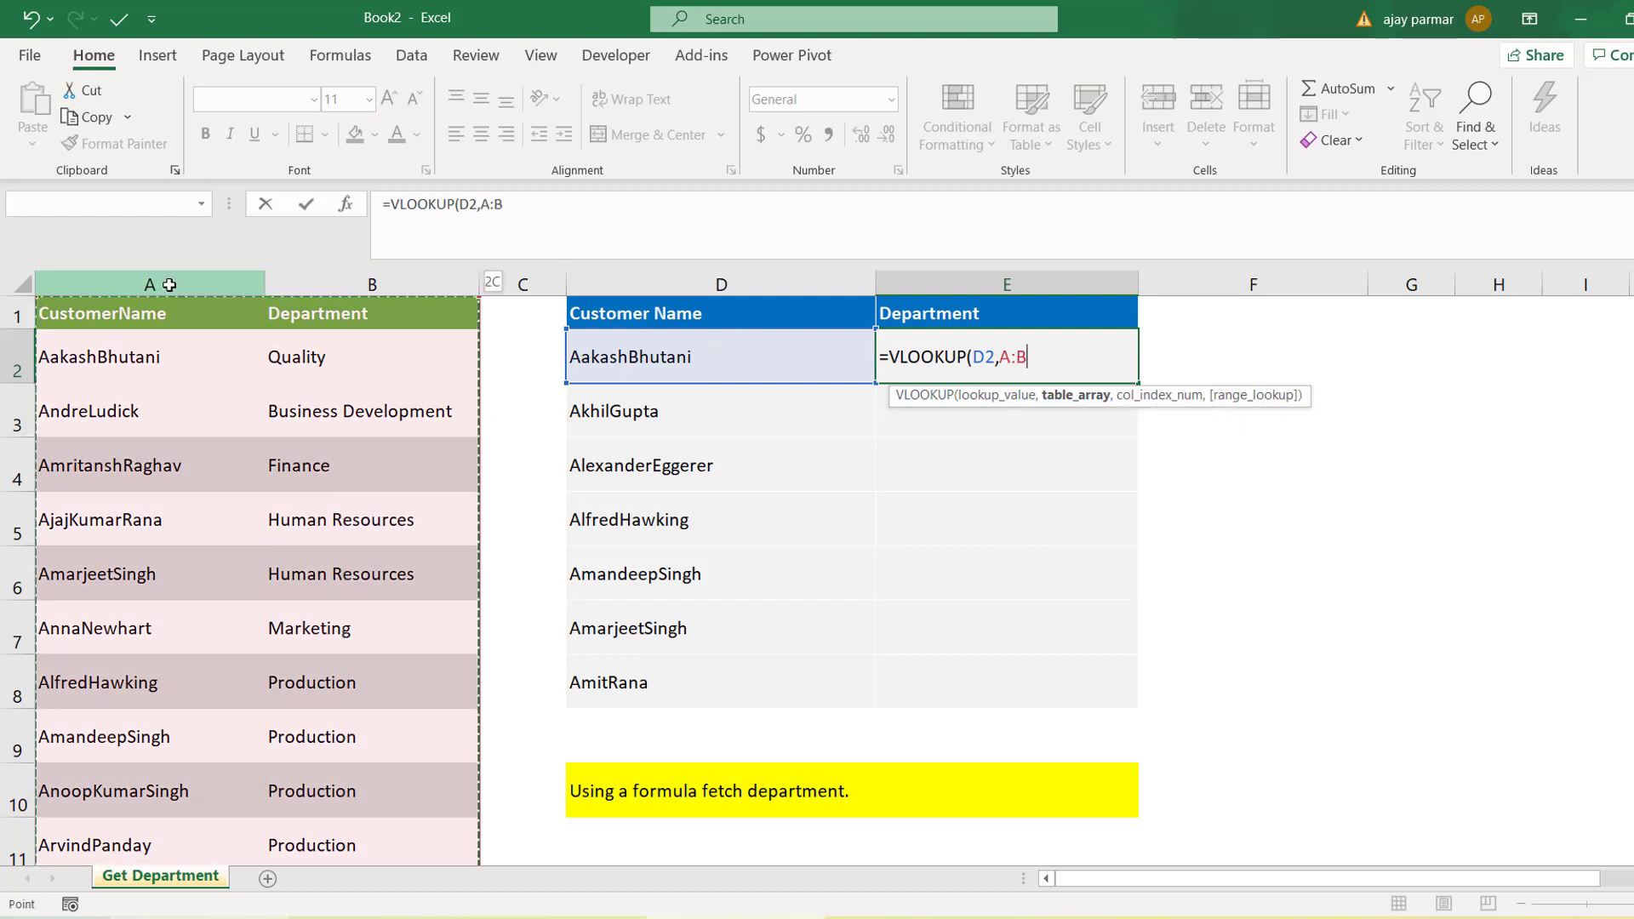
type(",2,")
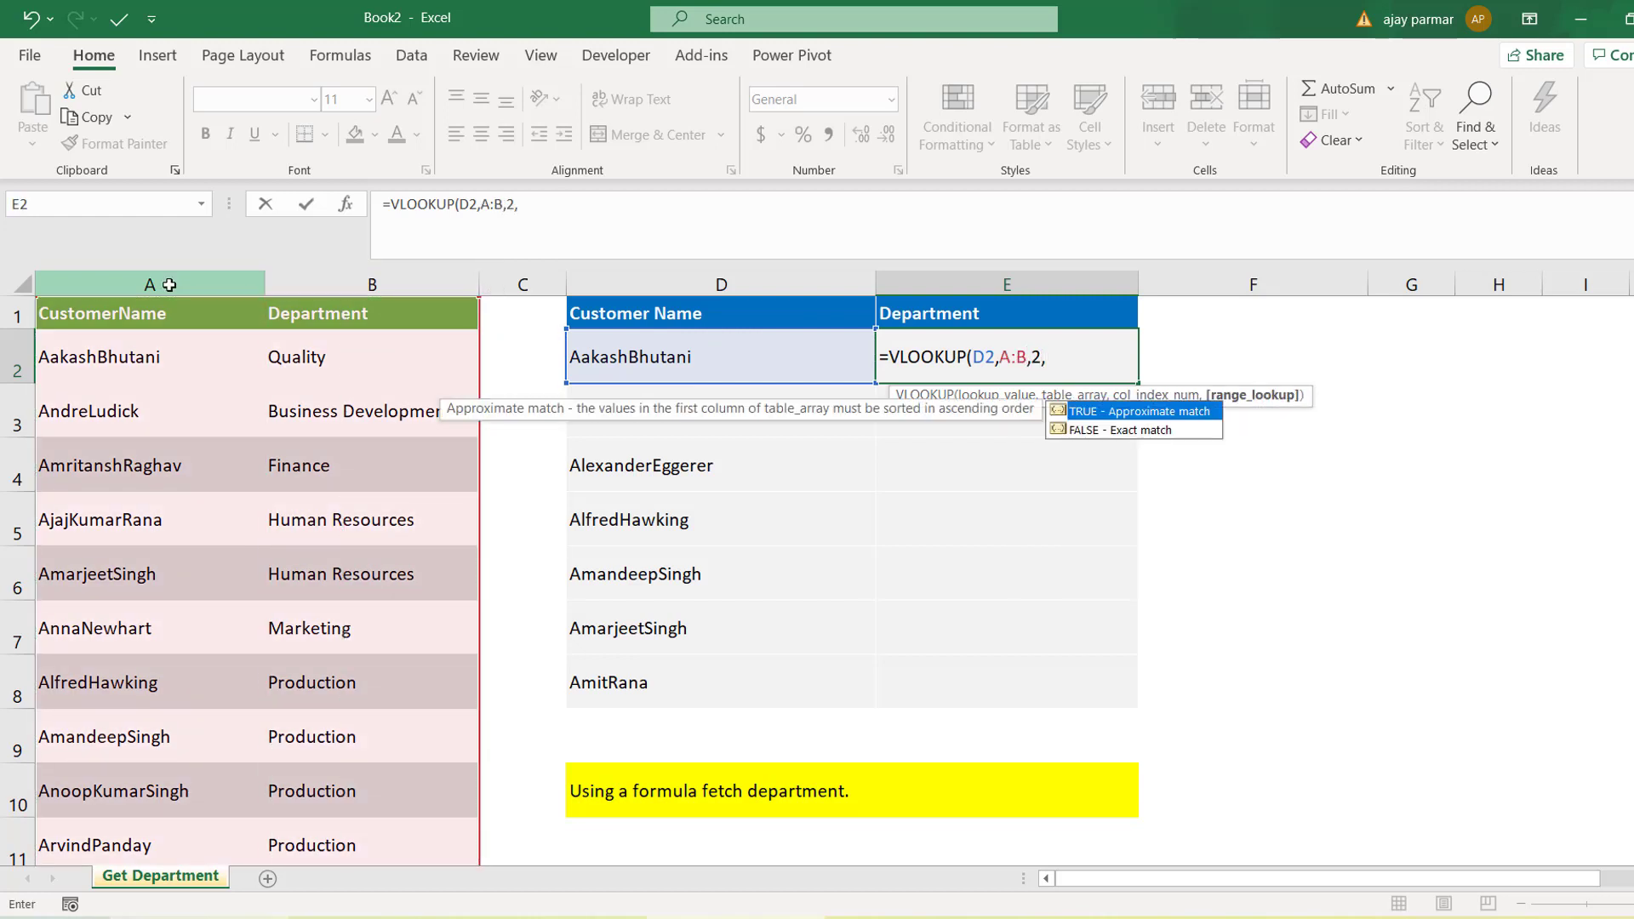
type("0")
key("Return")
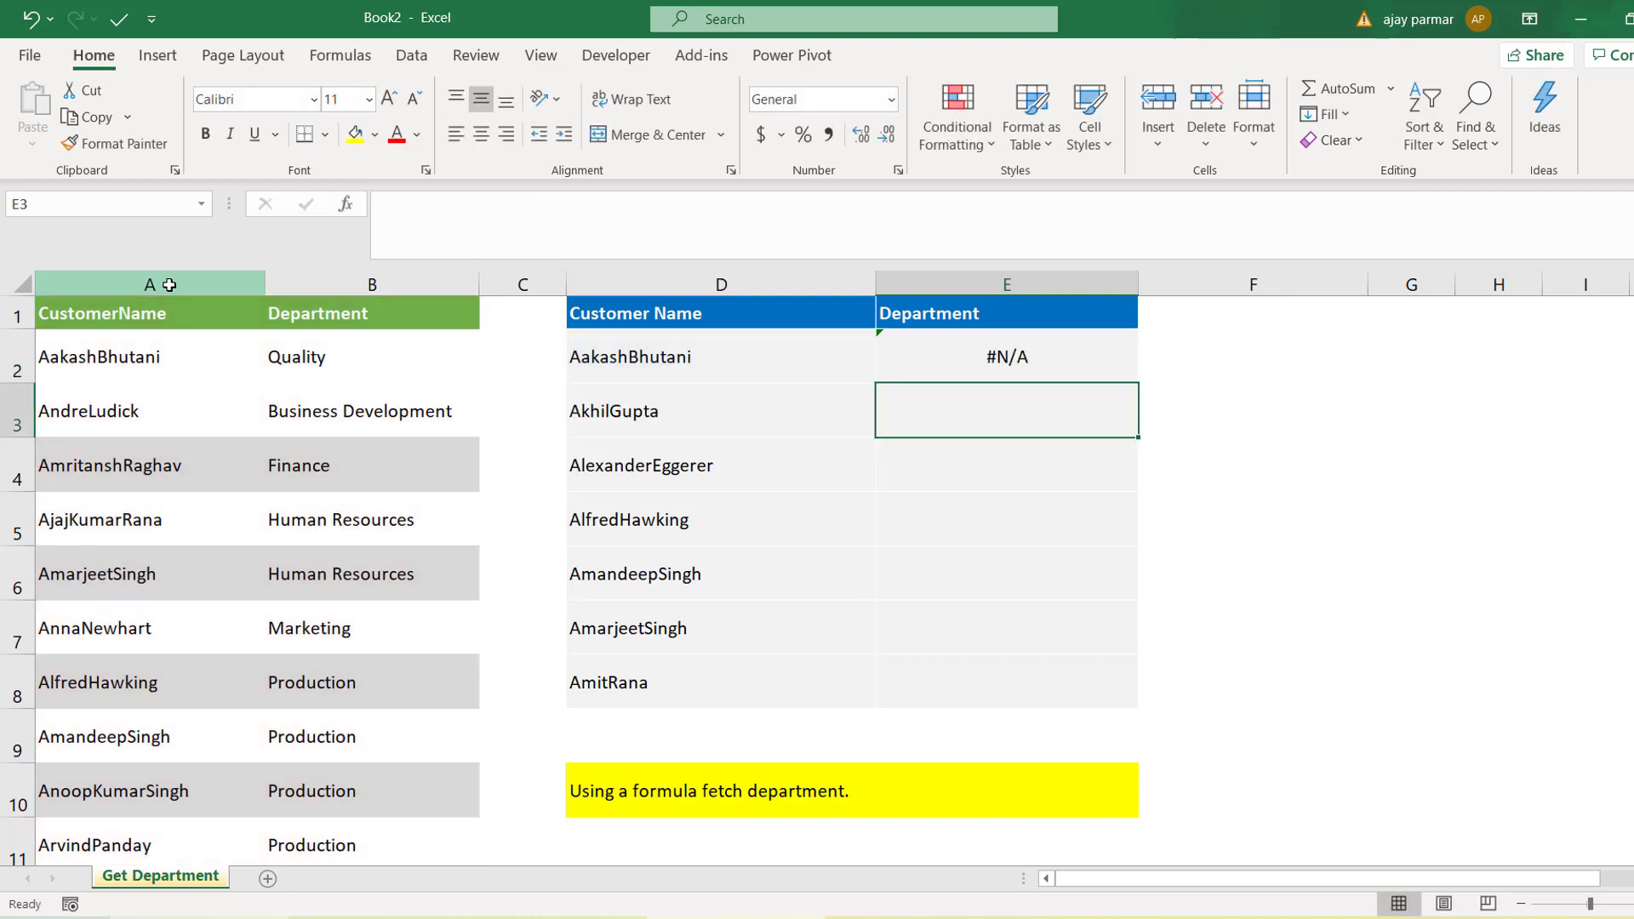
key("Up")
Enter =LEN(A2) in F2, showing 13 characters for the first name
key("Left")
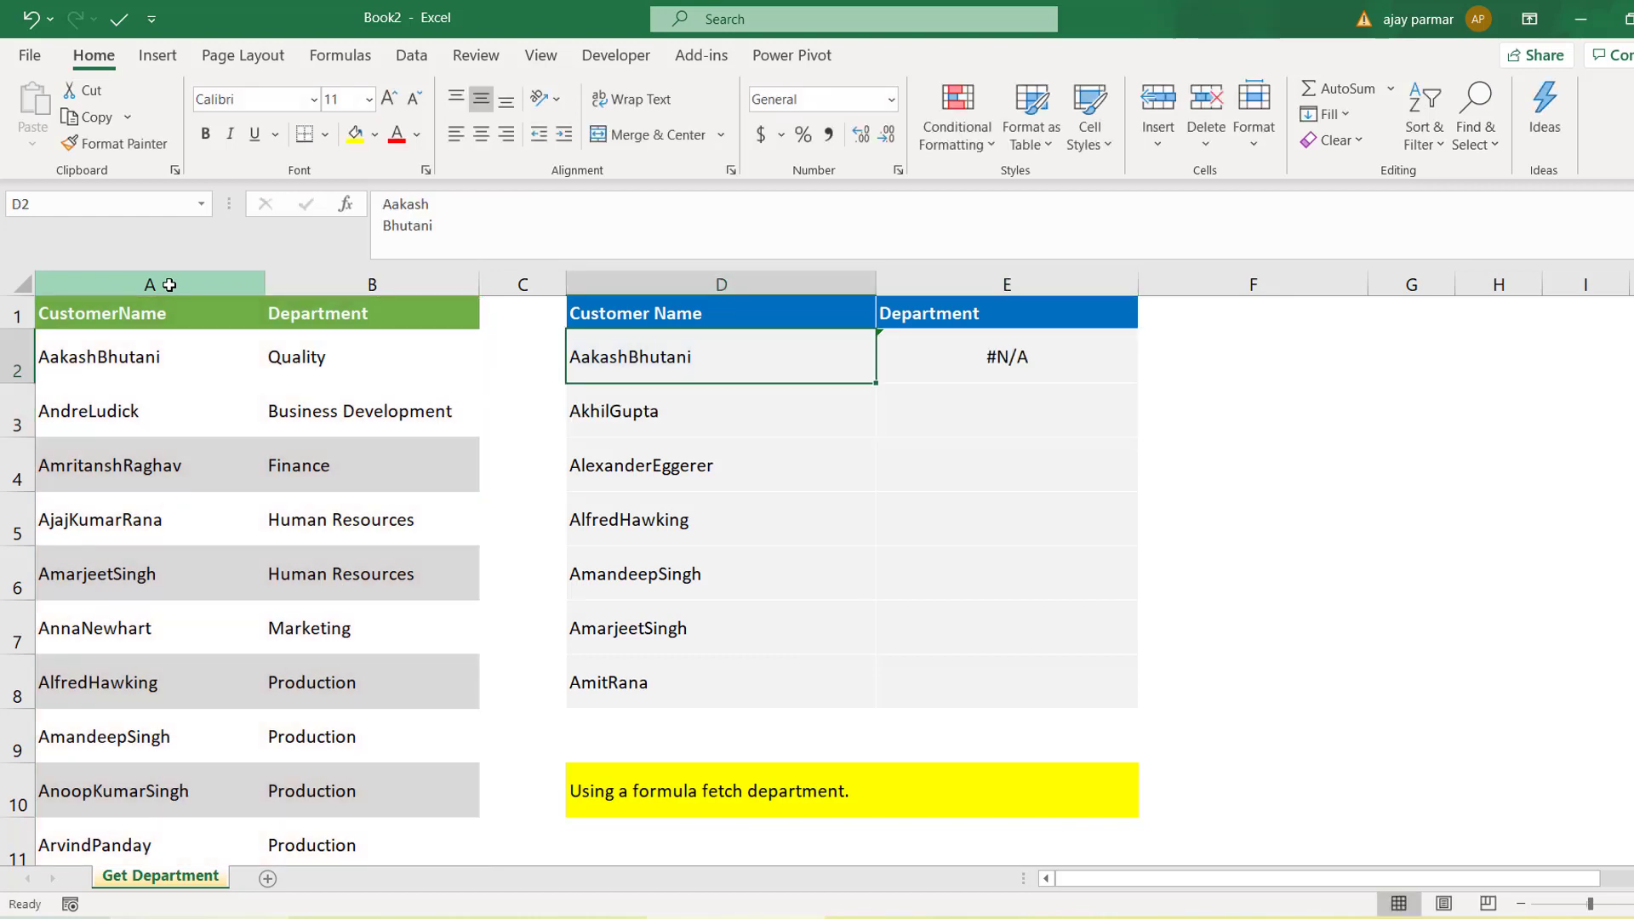
key("Left")
key("Left")
key("Left")
key("Right")
key("Right")
key("Right")
key("Right")
key("Right")
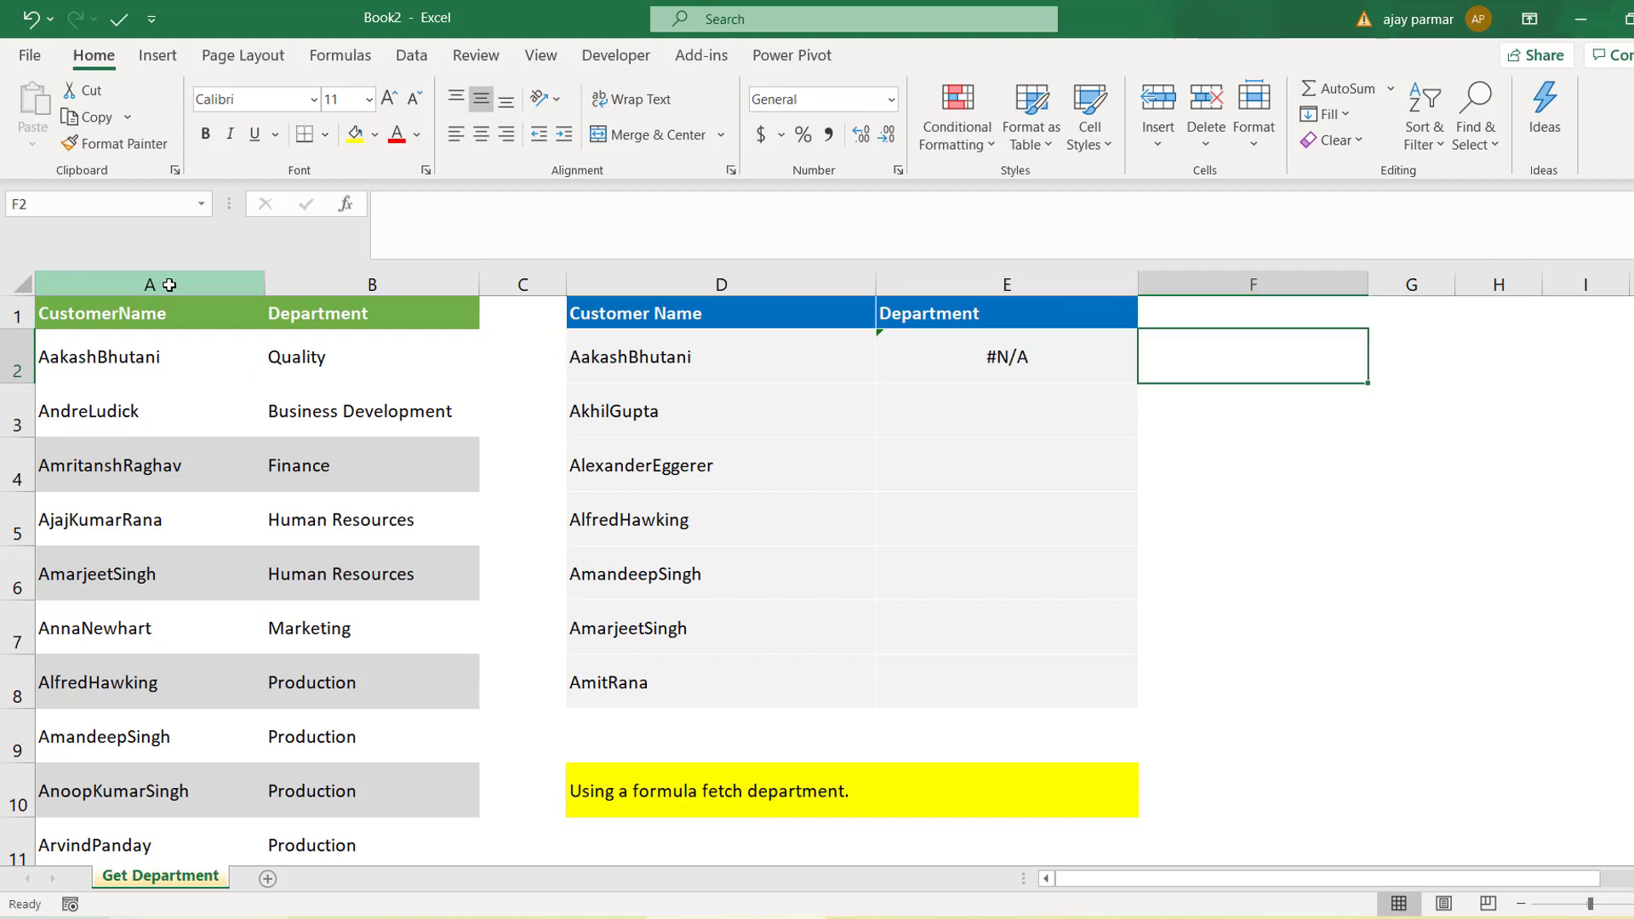
type("=le")
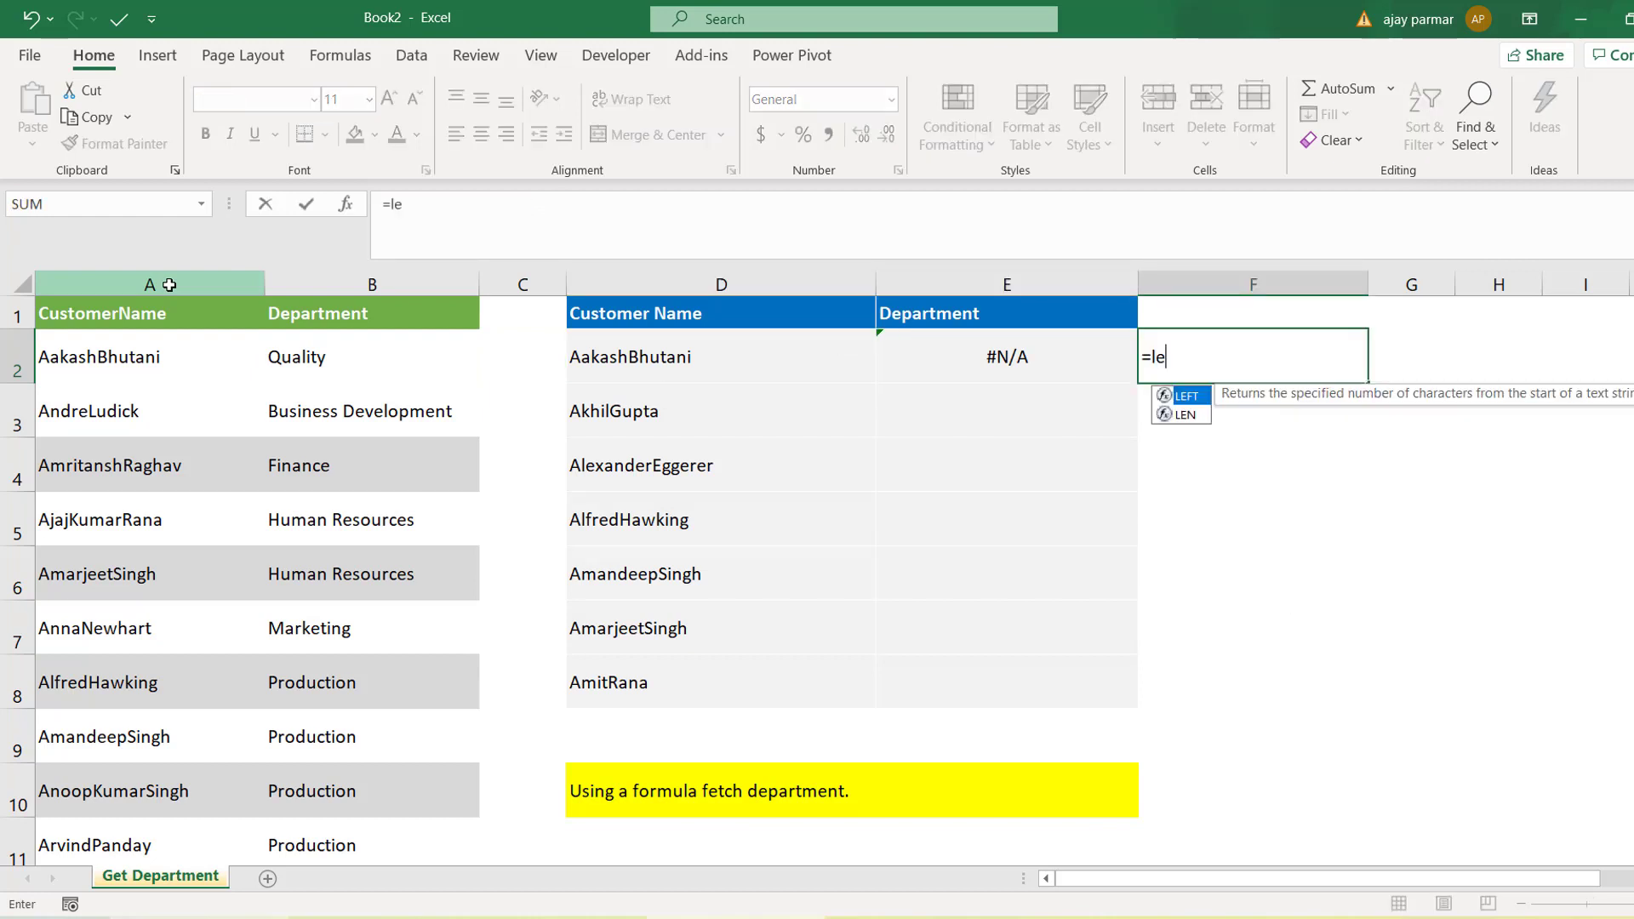
type("n(")
key("Left")
key("Left")
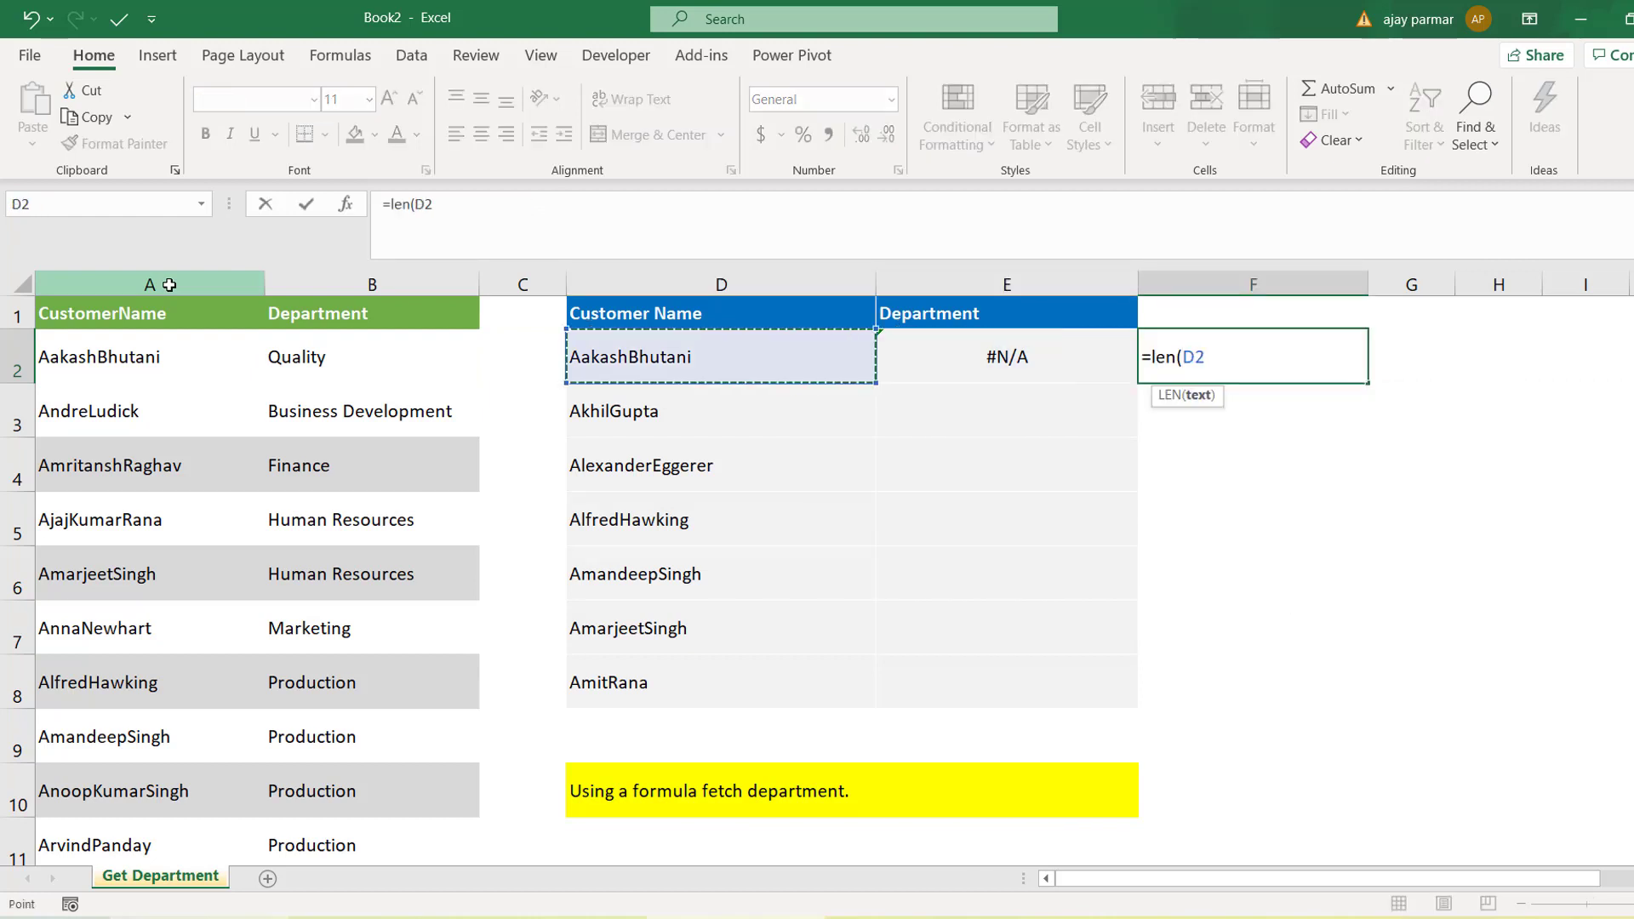
key("Left")
key("Left")
key("Left")
type(")")
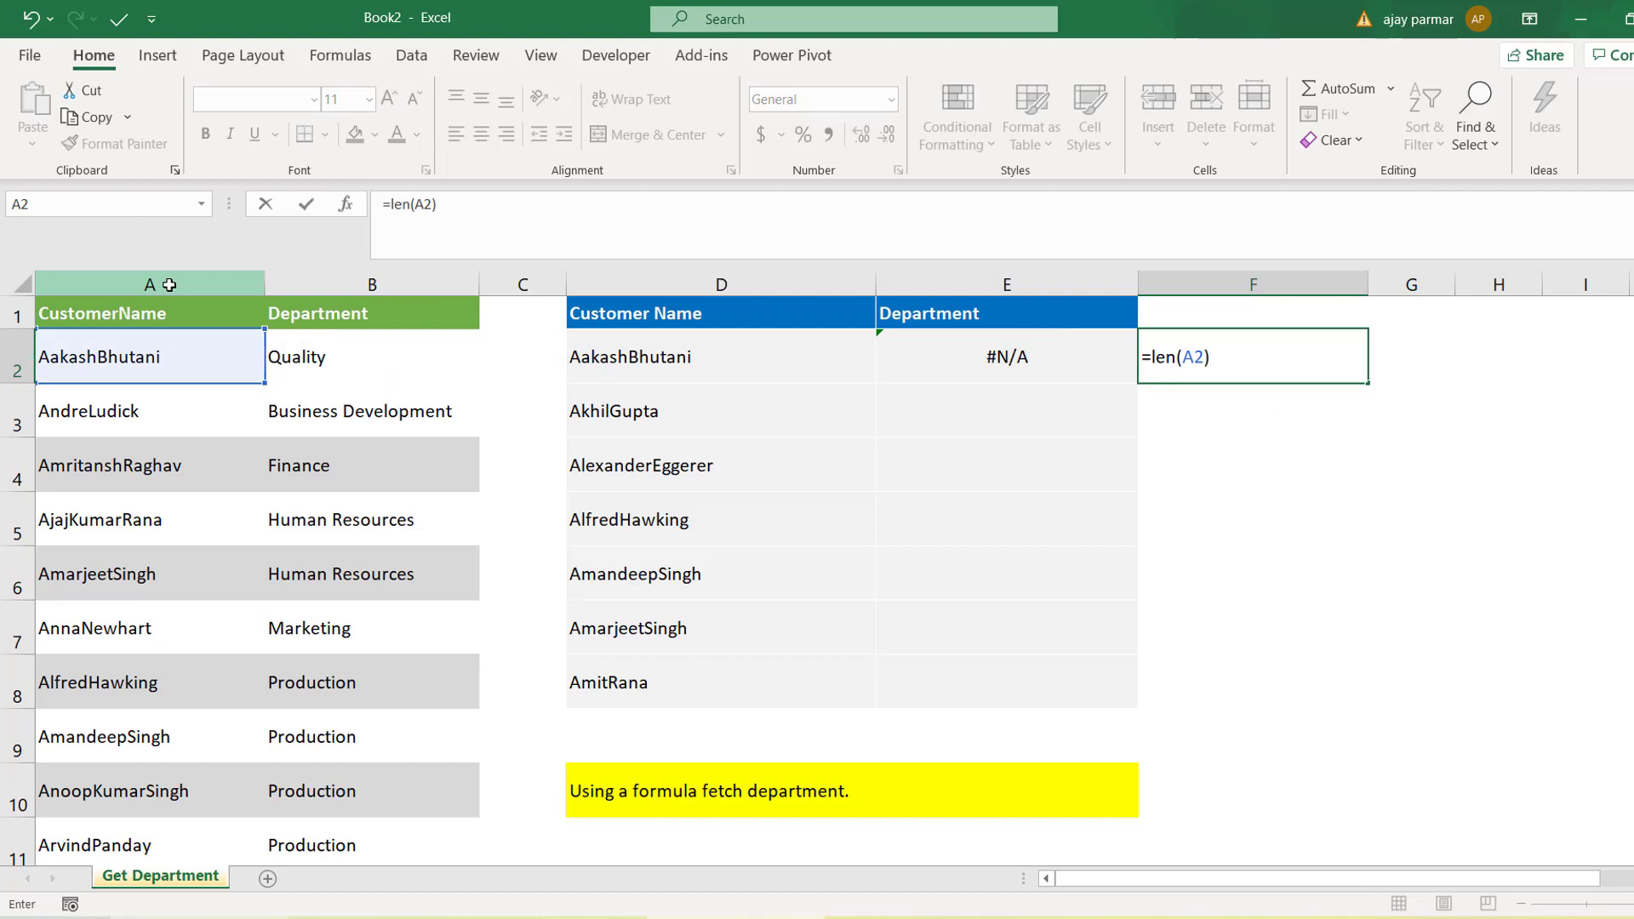
key("Return")
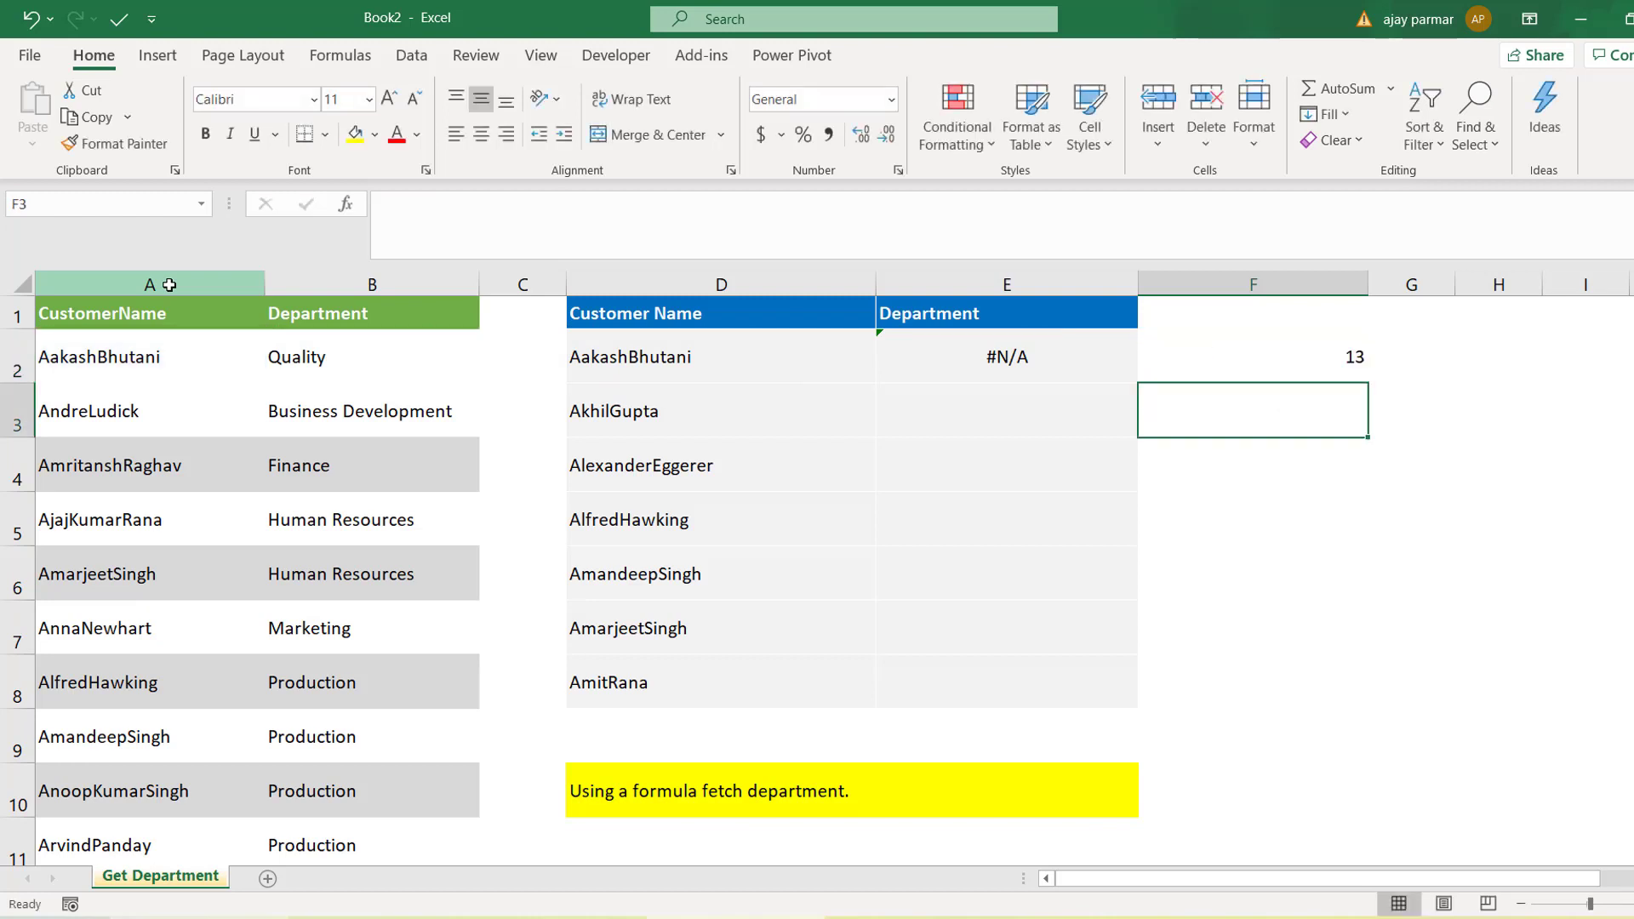
Enter =LEN(D2) in F3, showing 14 characters for the same name
type("=le")
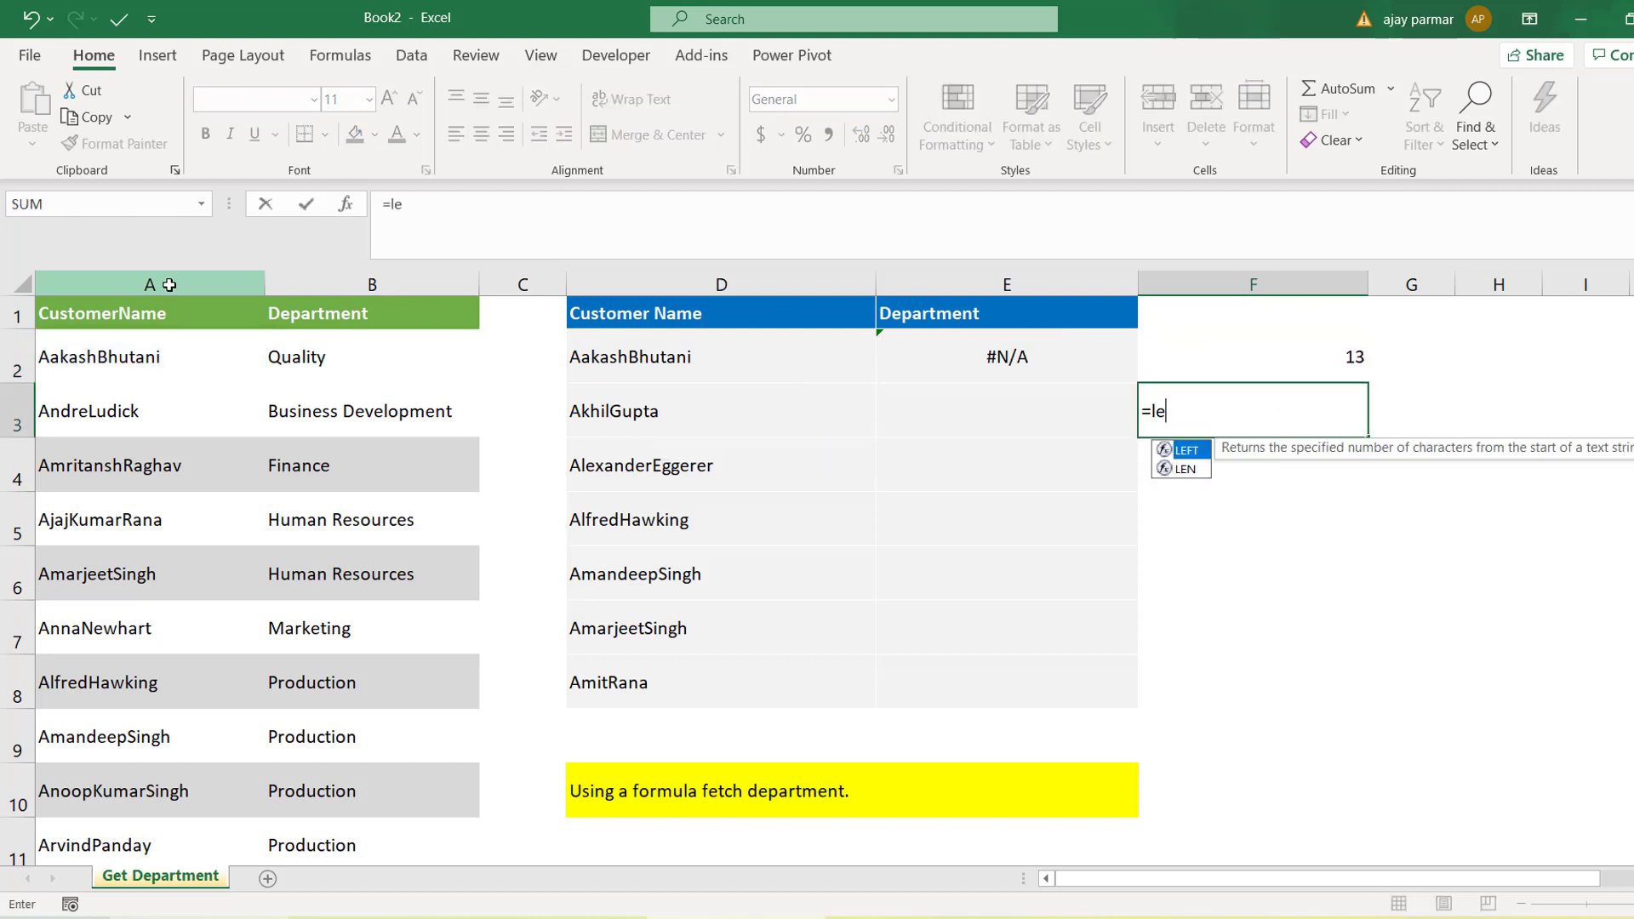
type("n(")
key("Left")
key("Left")
key("Left")
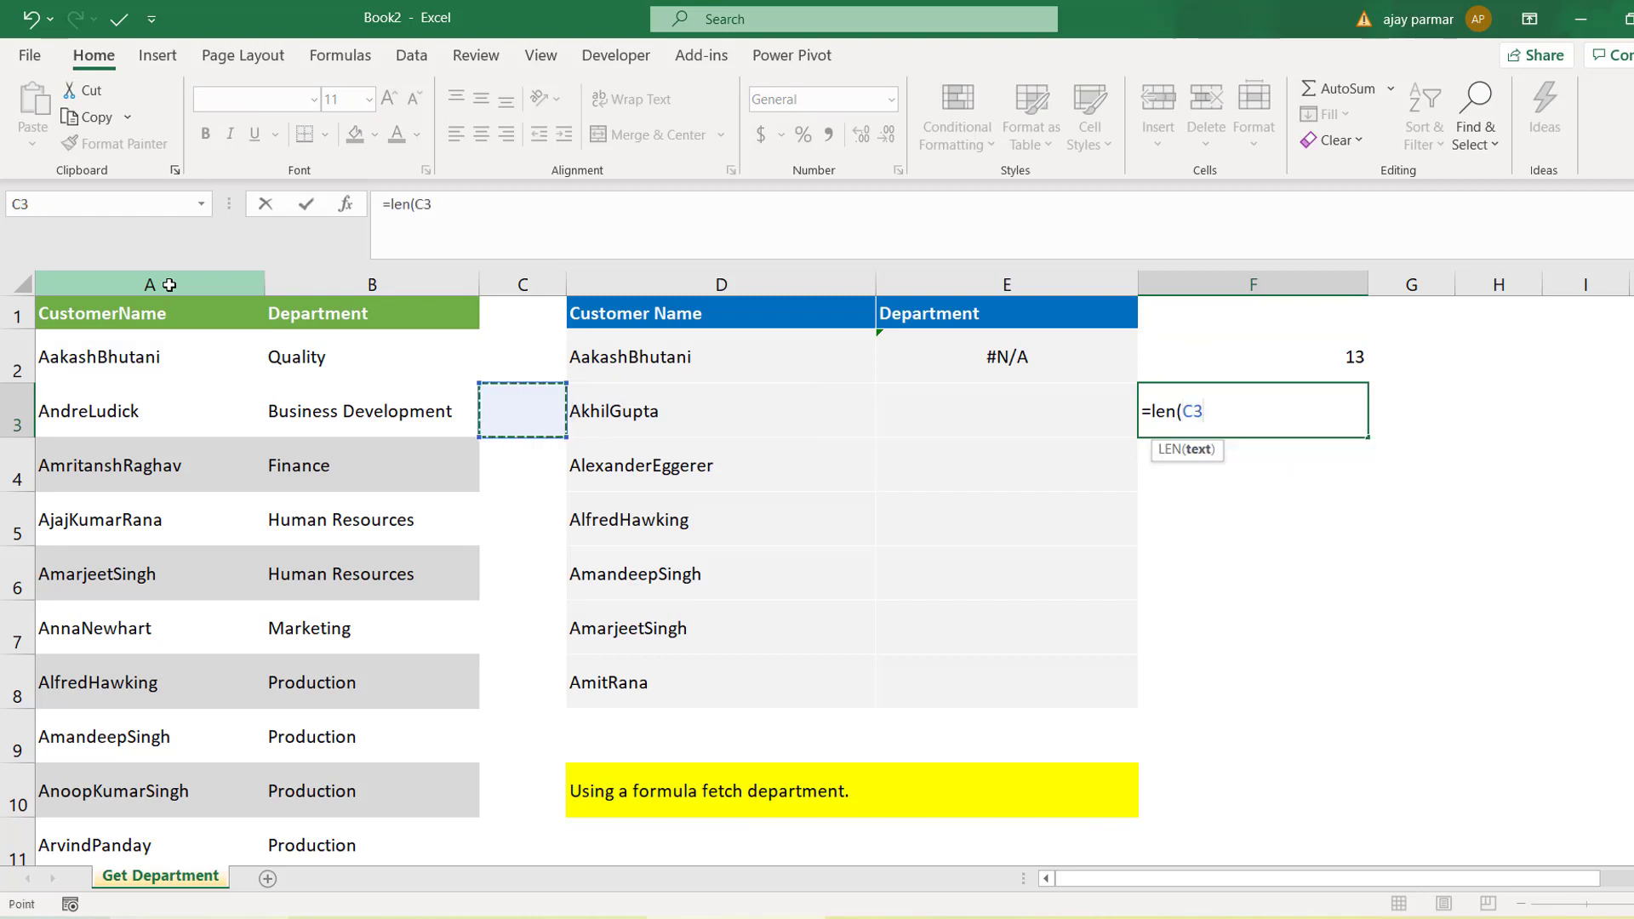
key("Up")
key("Up")
key("Right")
key("Down")
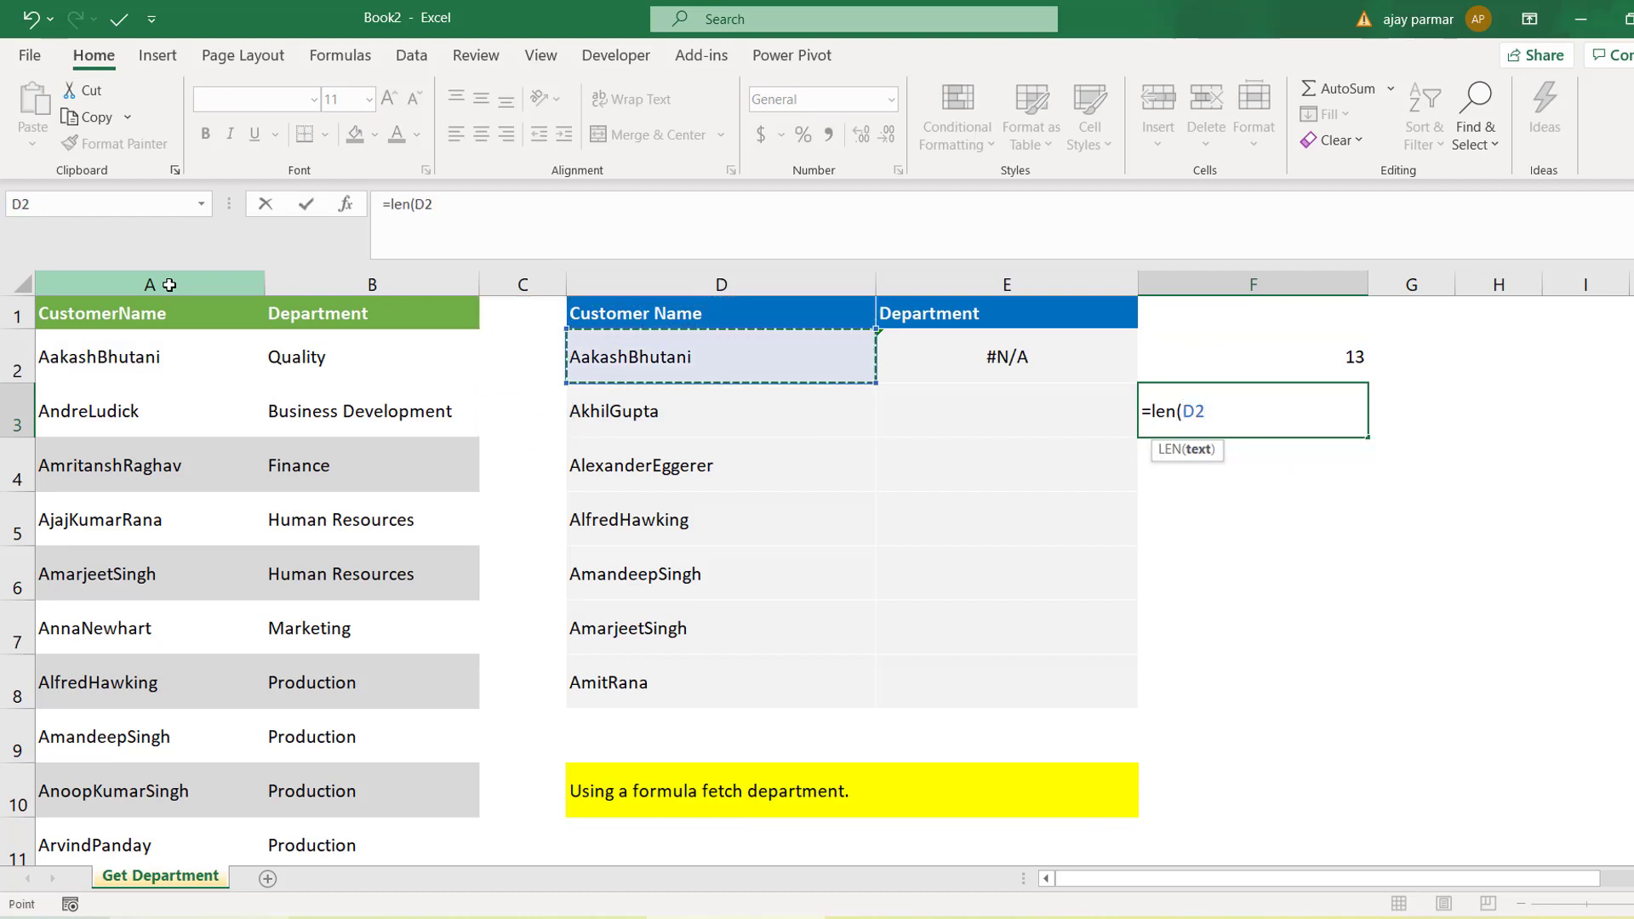
type(")")
key("Return")
key("Up")
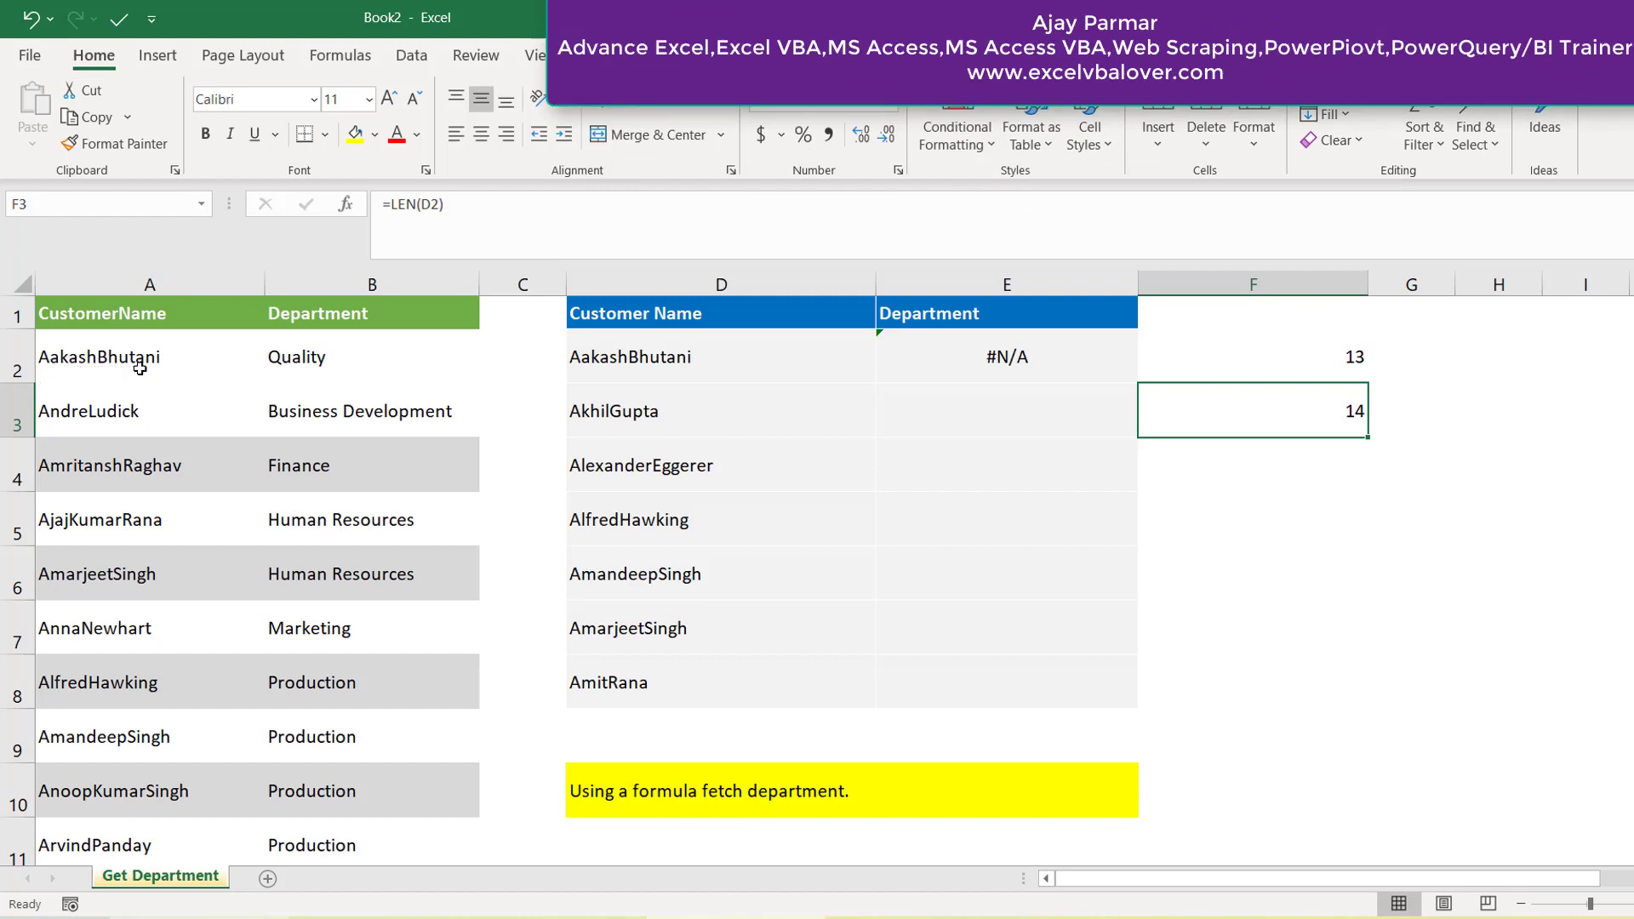
left_click(1226, 361)
key("F2")
left_click(151, 374)
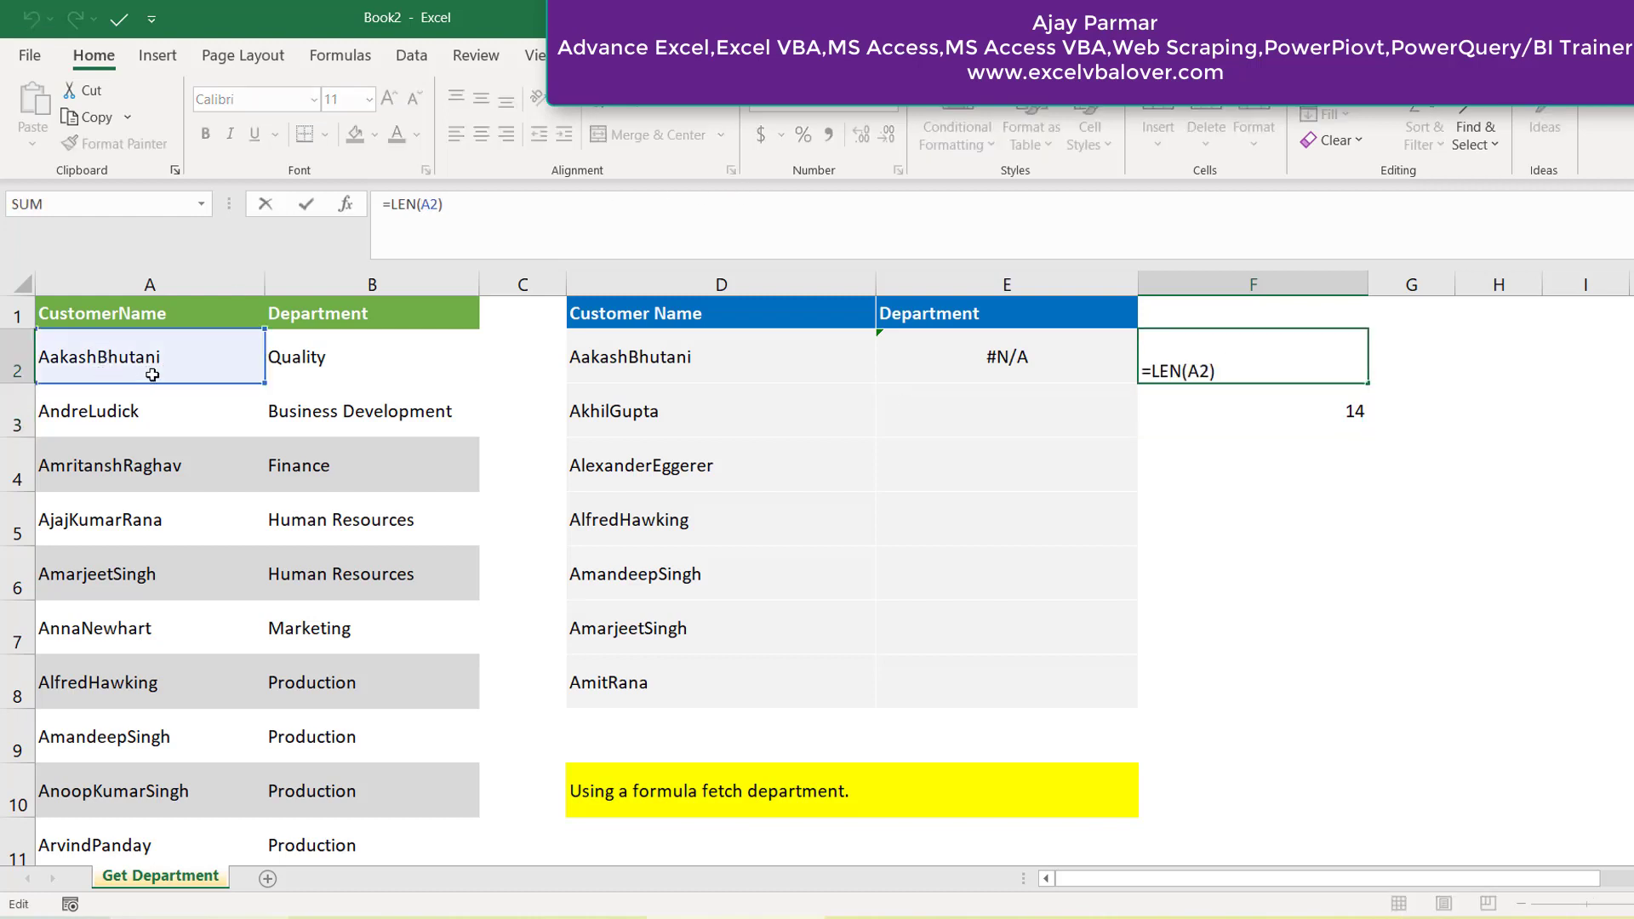
key("Return")
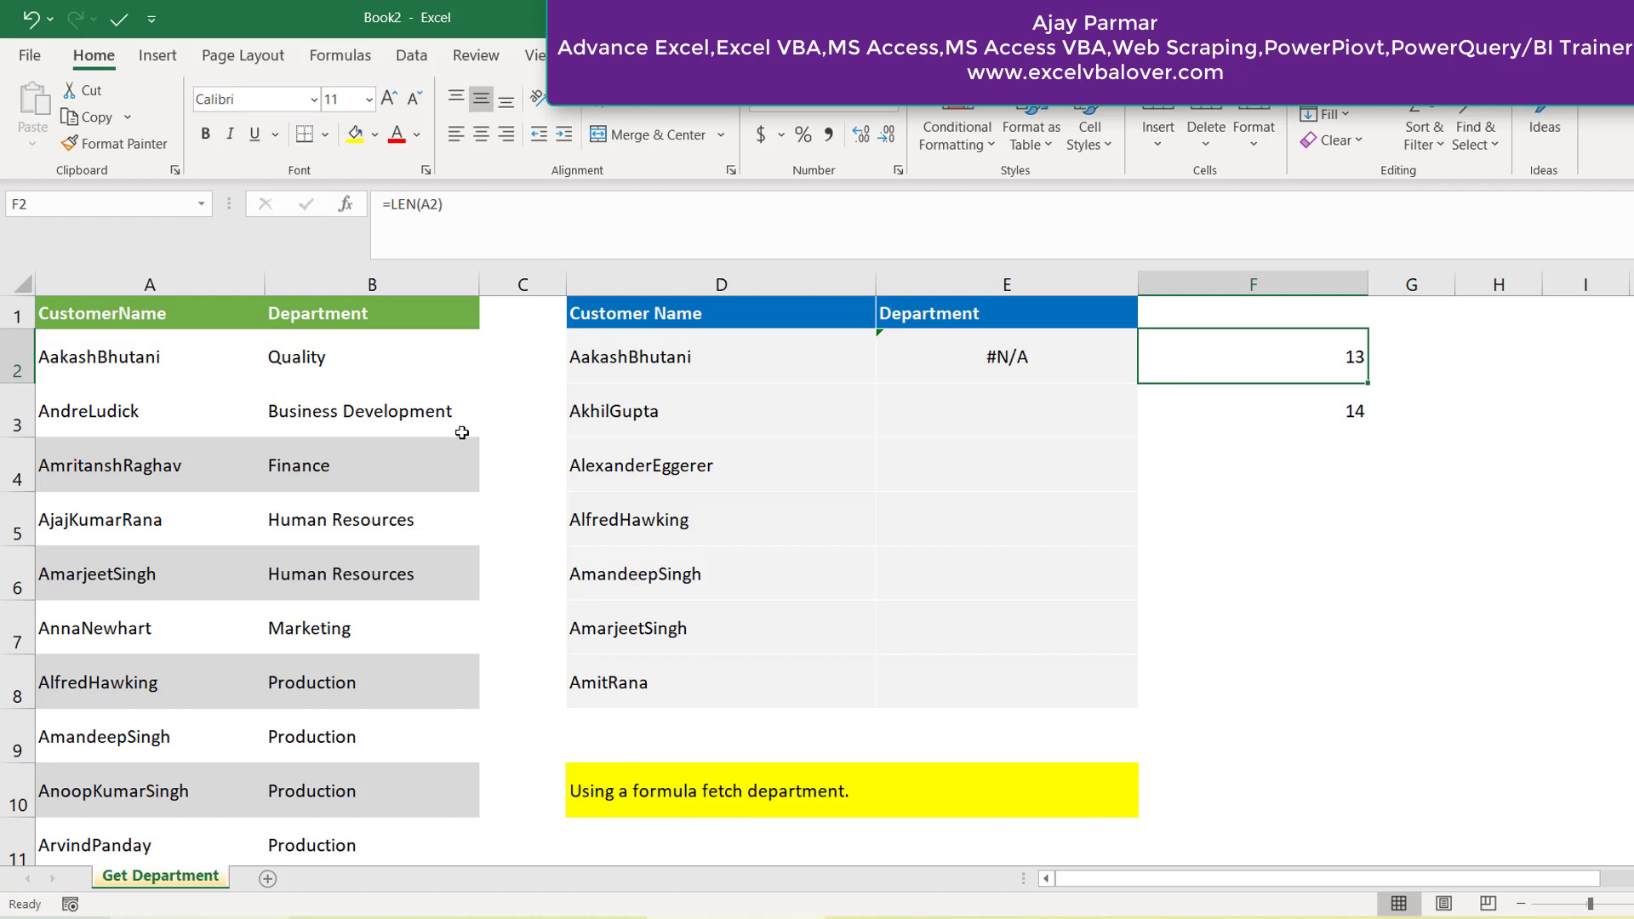
left_click(631, 370)
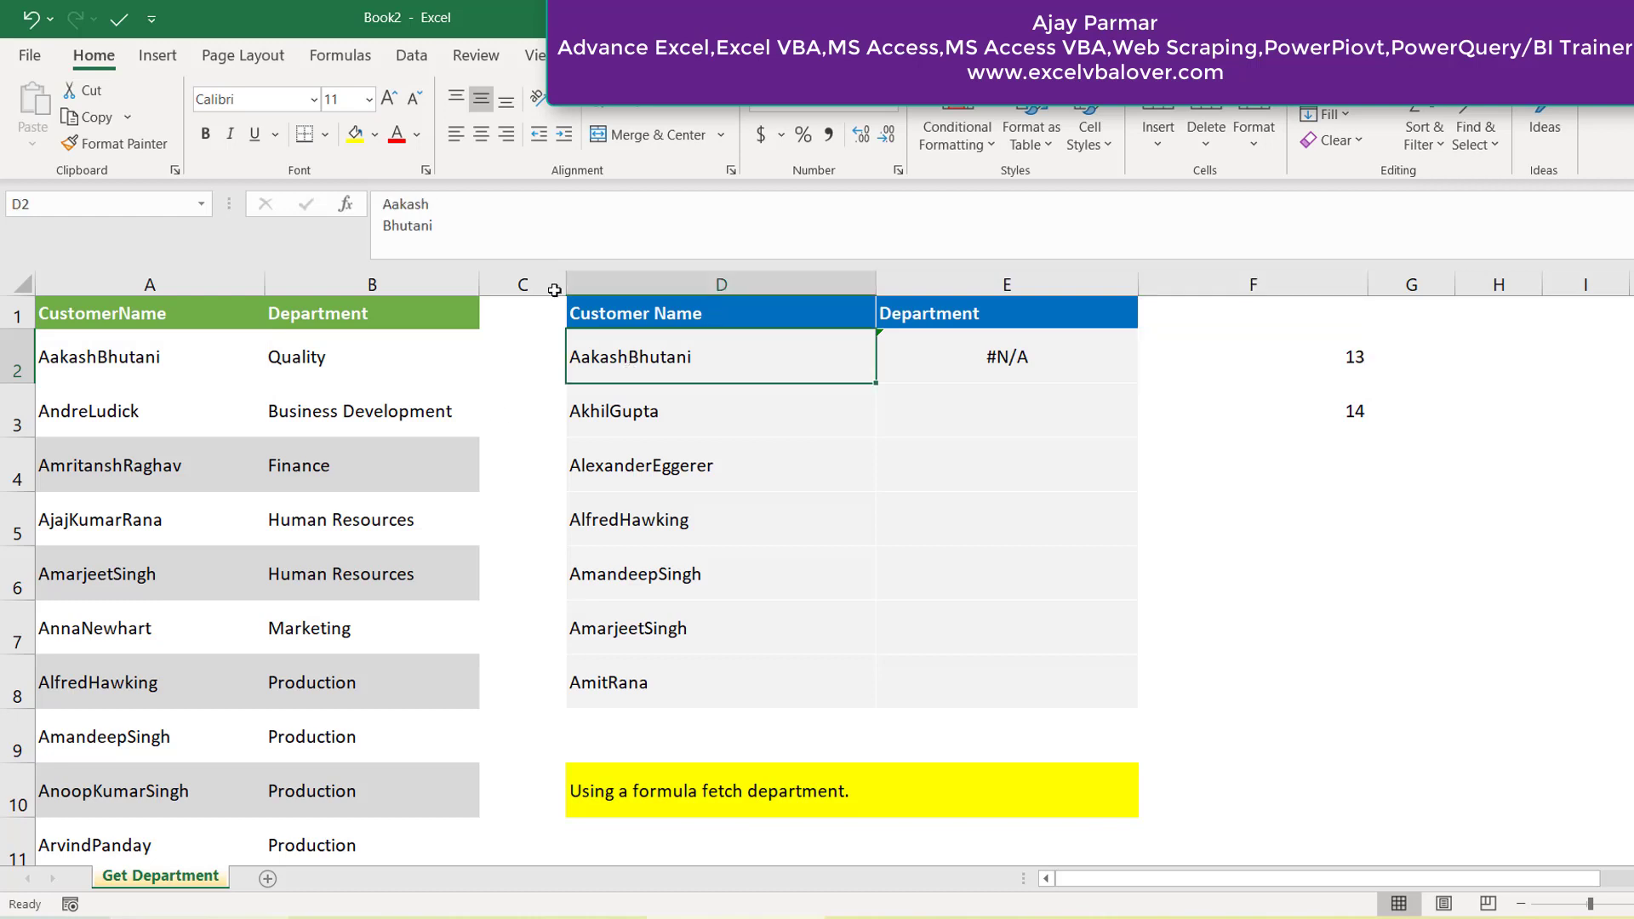
left_click(522, 244)
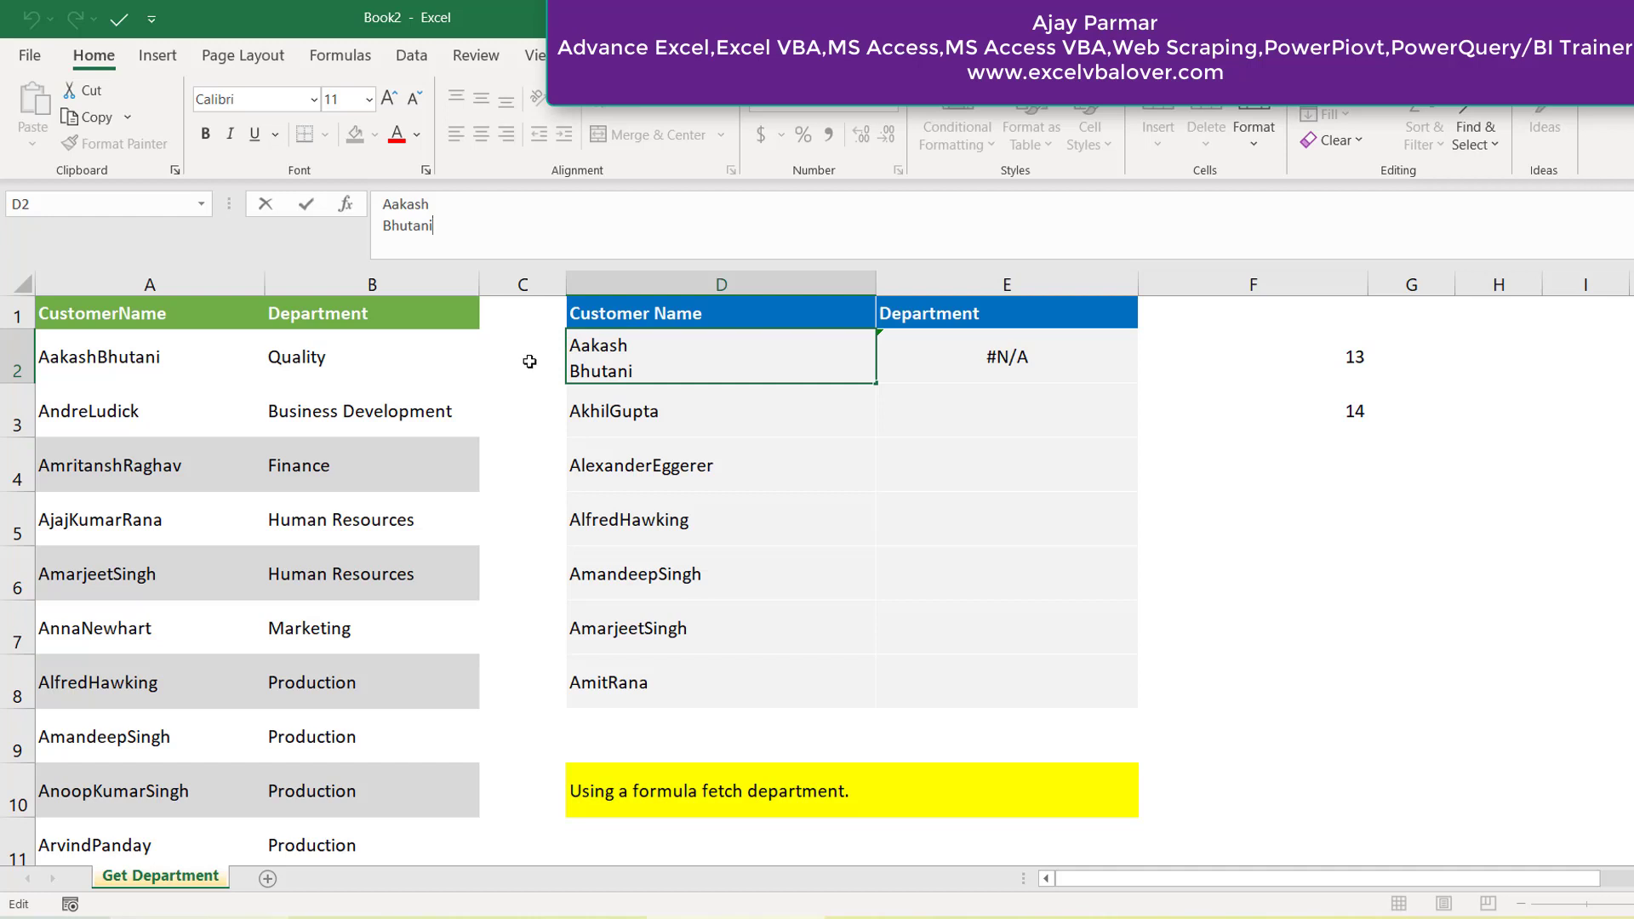
key("Escape")
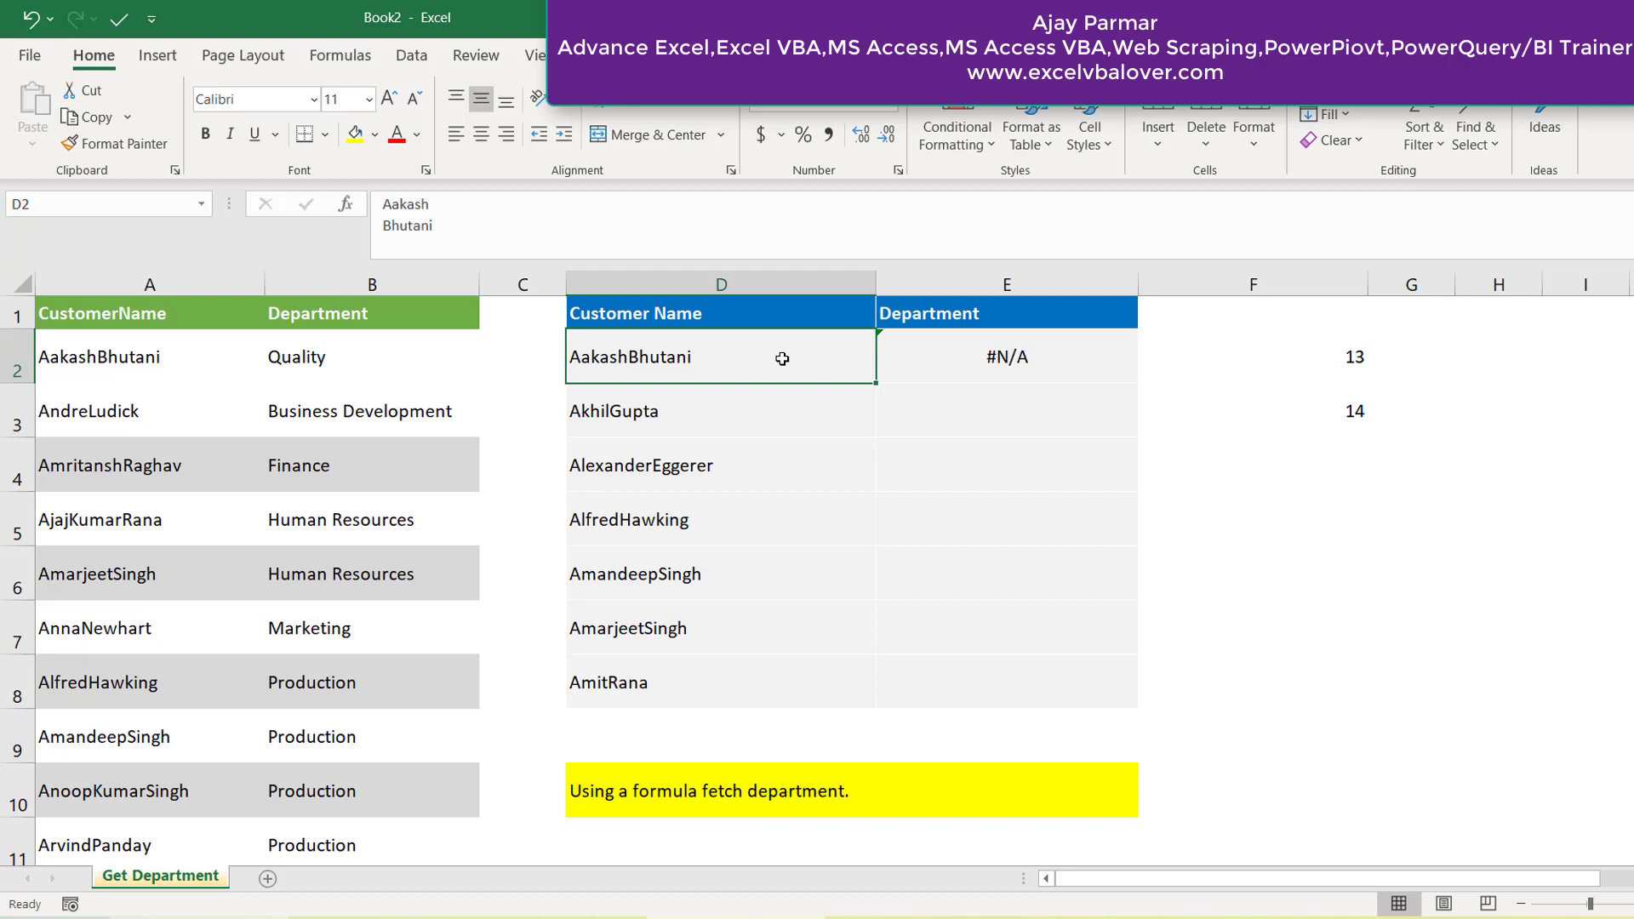
left_click(973, 338)
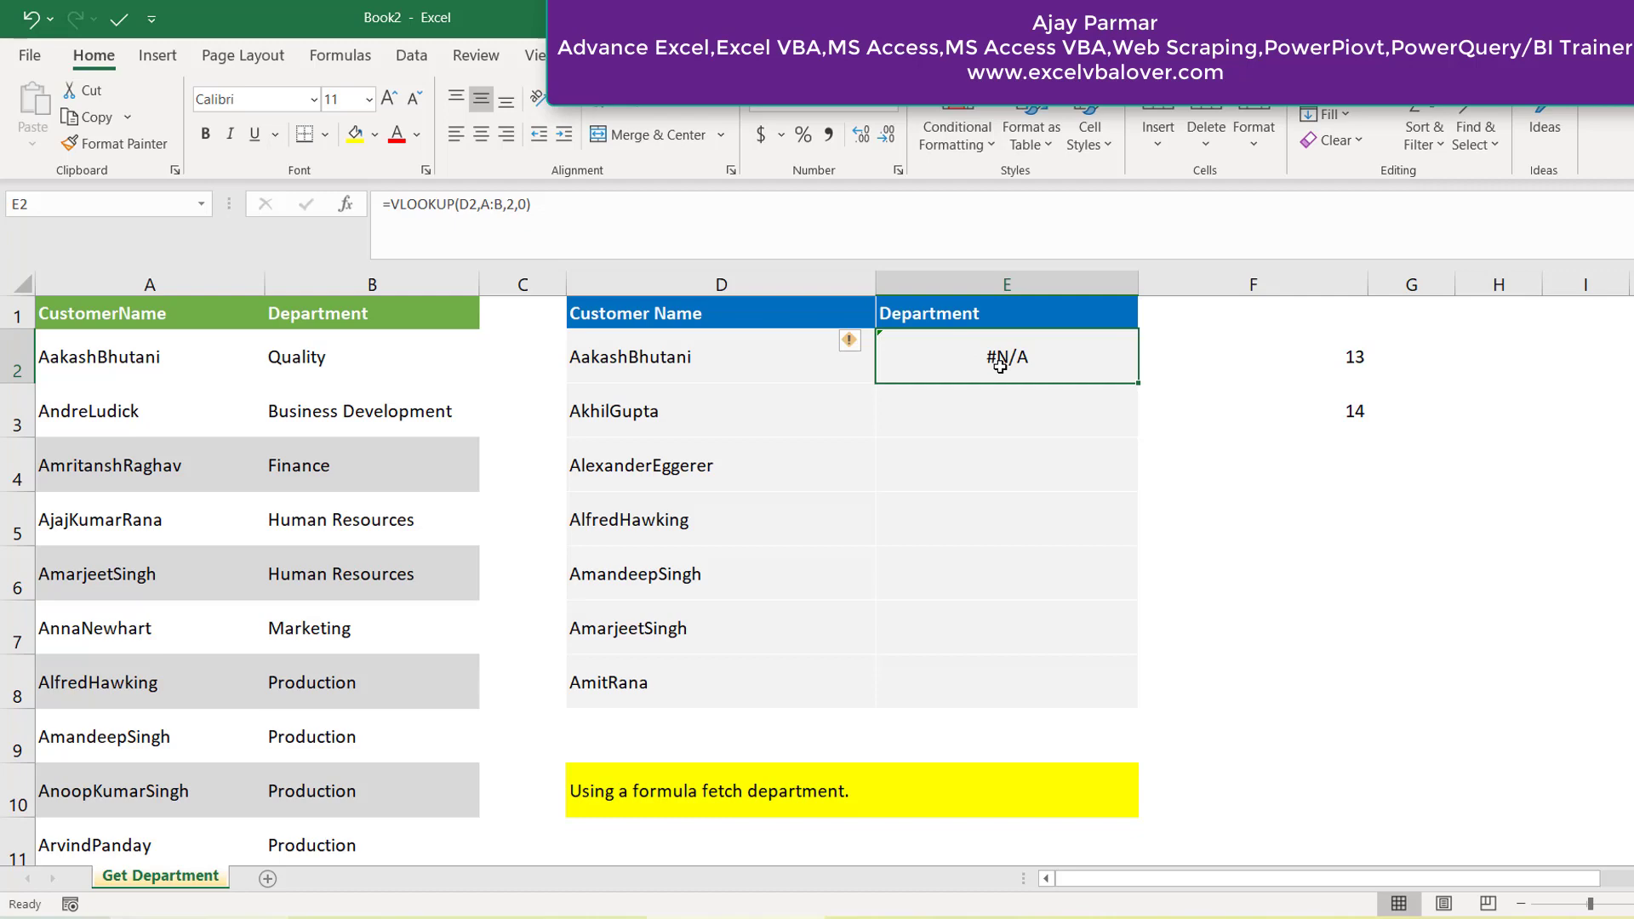
Replace E2 with =CLEAN(D2) and fill it down through E8
key("Delete")
type("=cl")
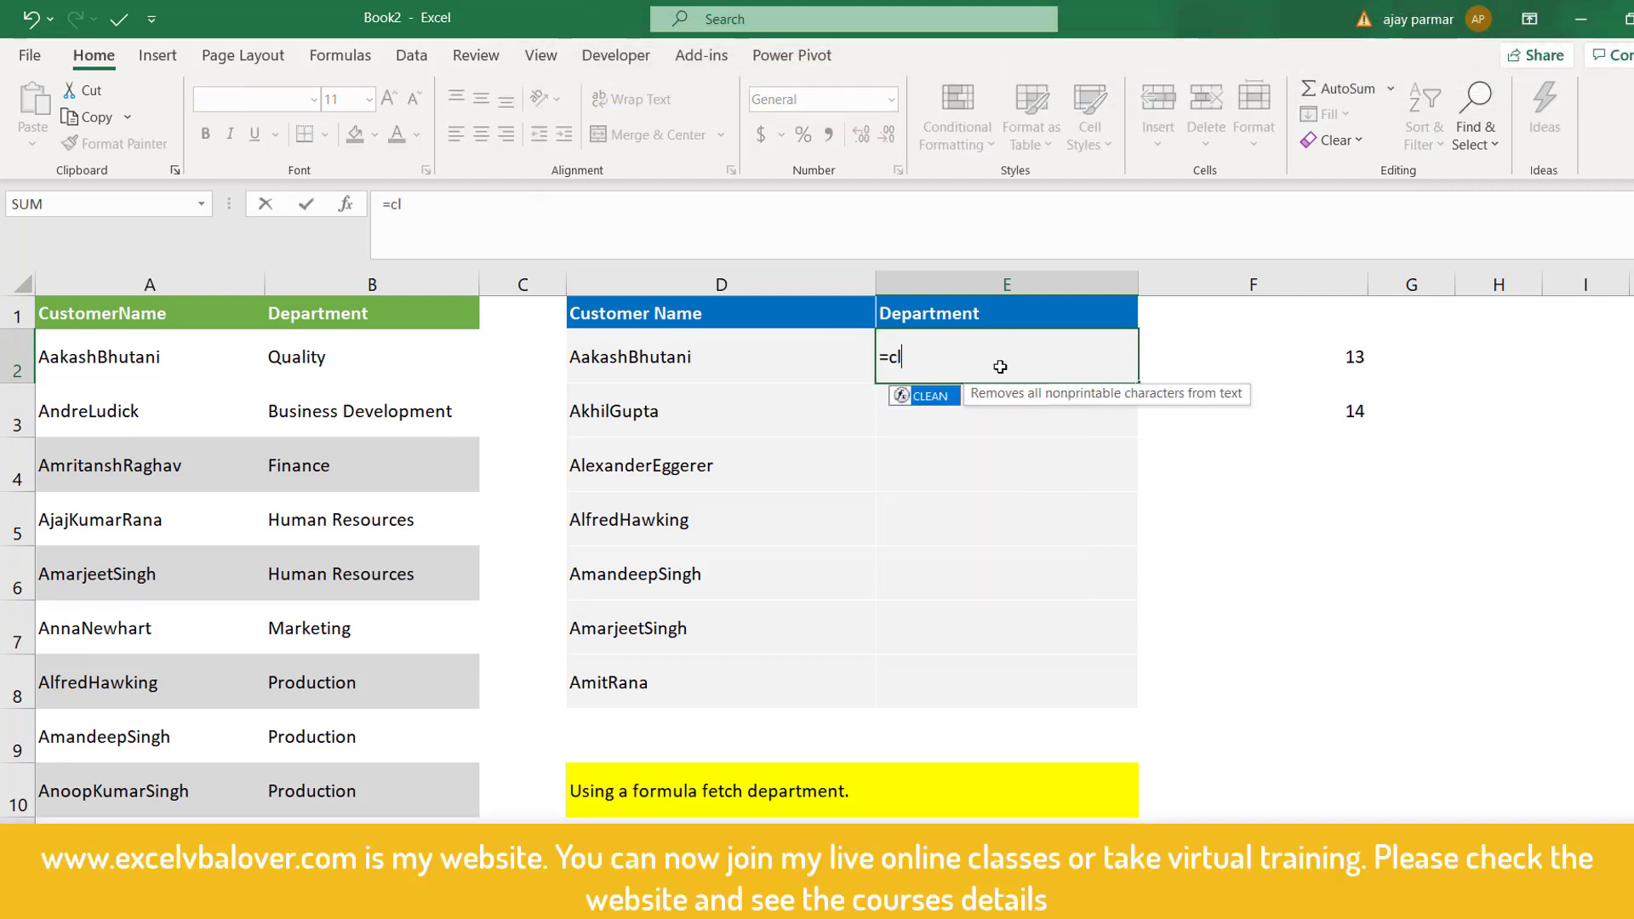
type("ean(")
key("Left")
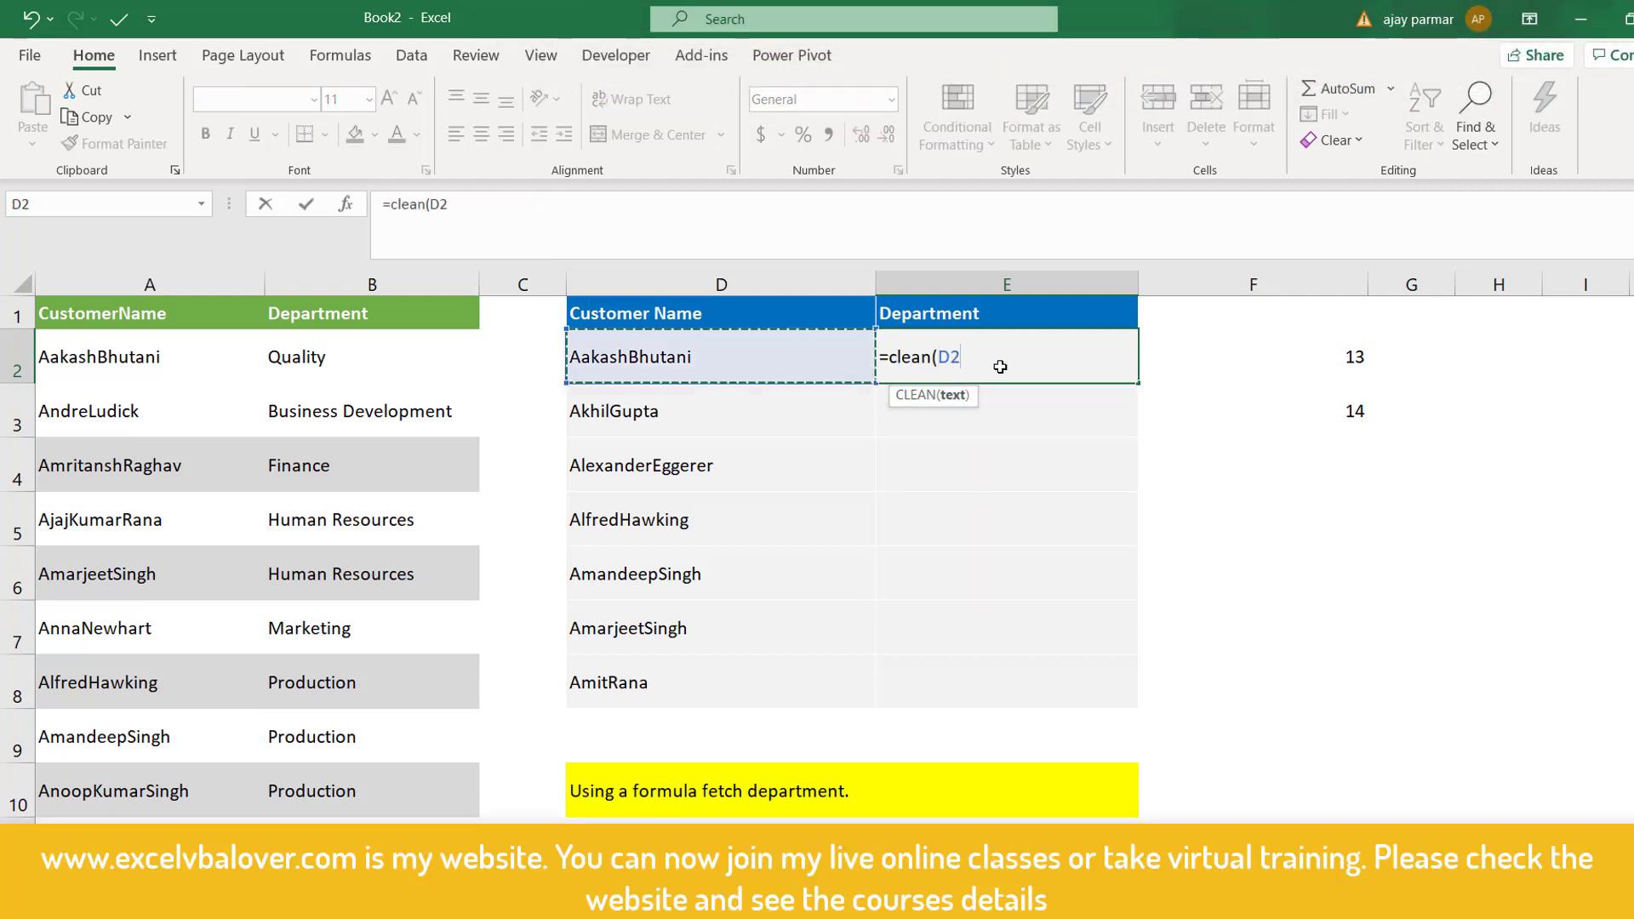
key("Return")
left_click(1000, 361)
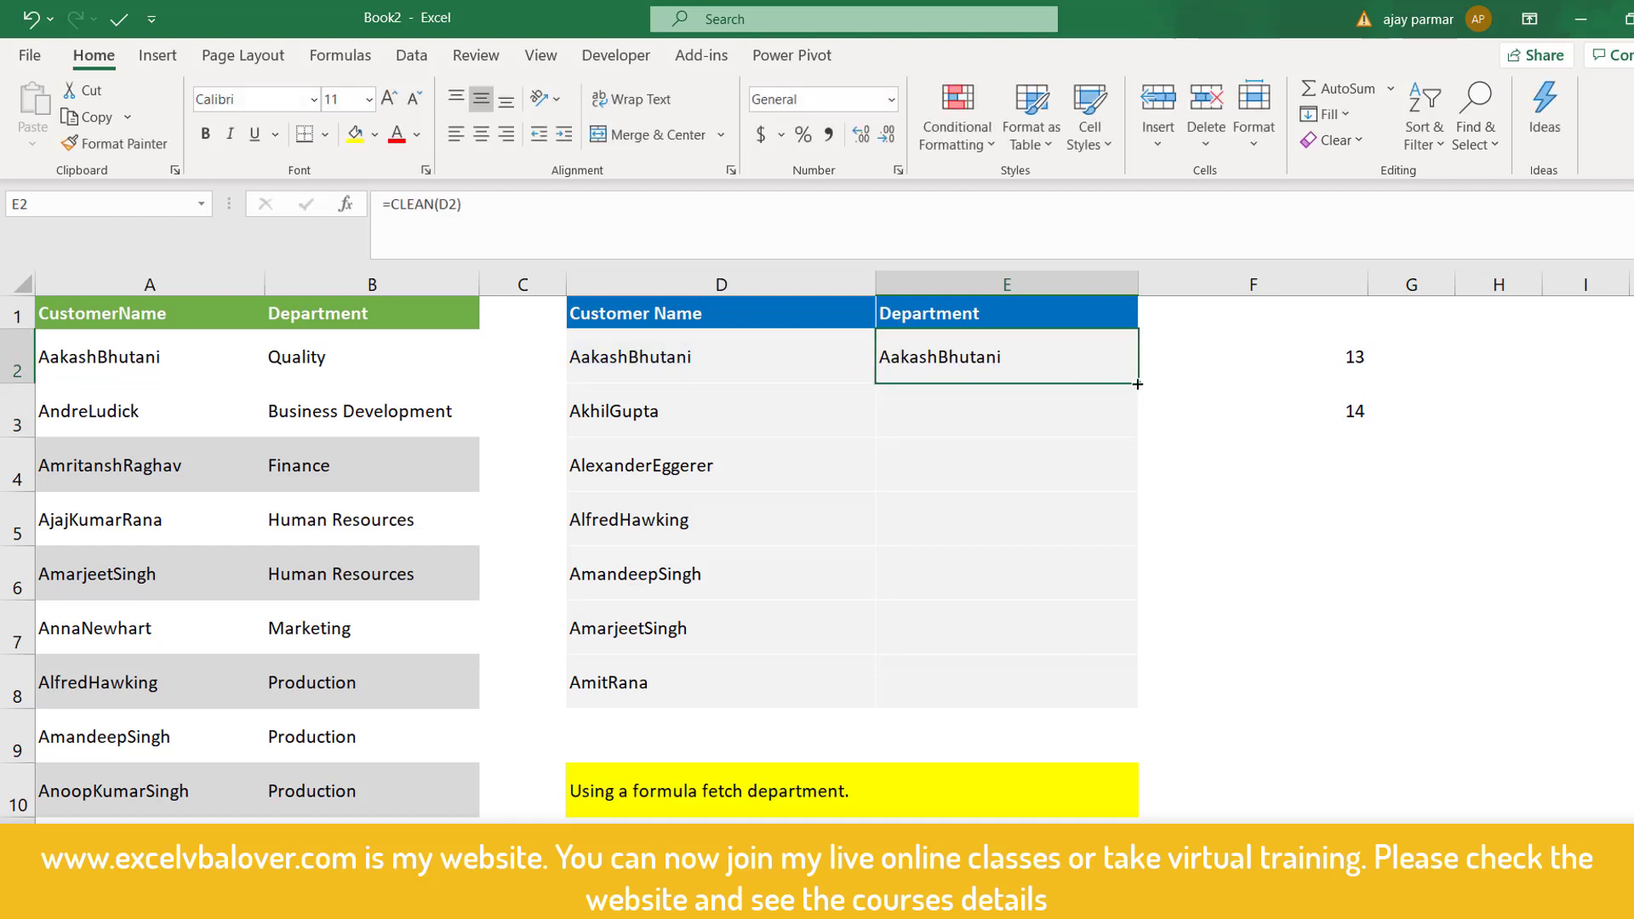
left_click_drag(1137, 386, 1103, 711)
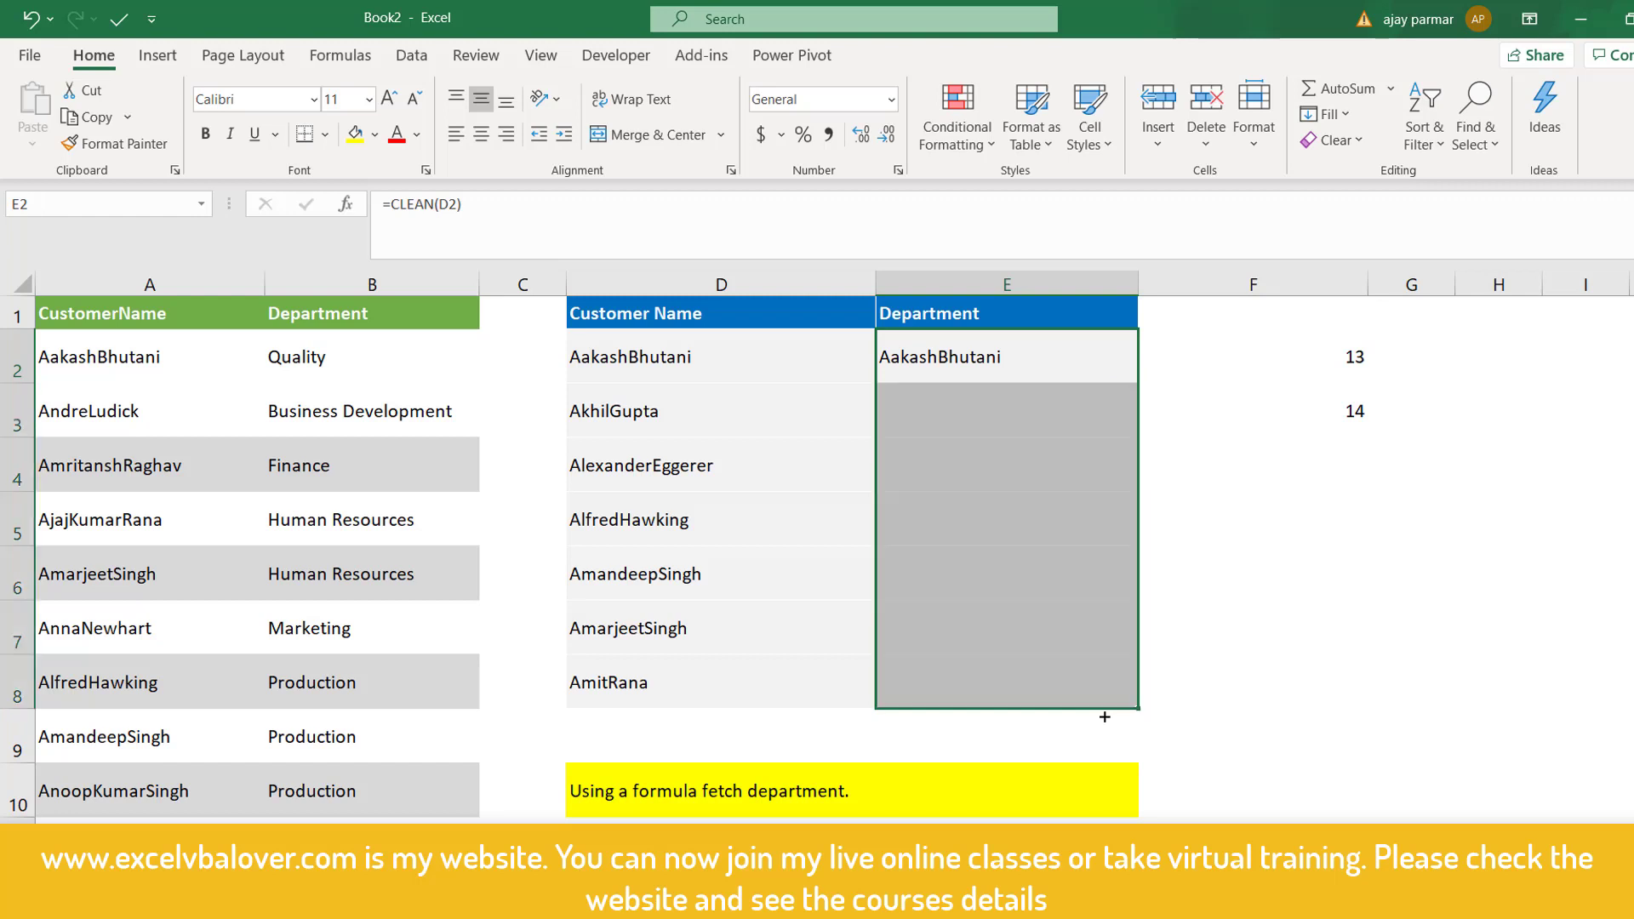
left_click(707, 356)
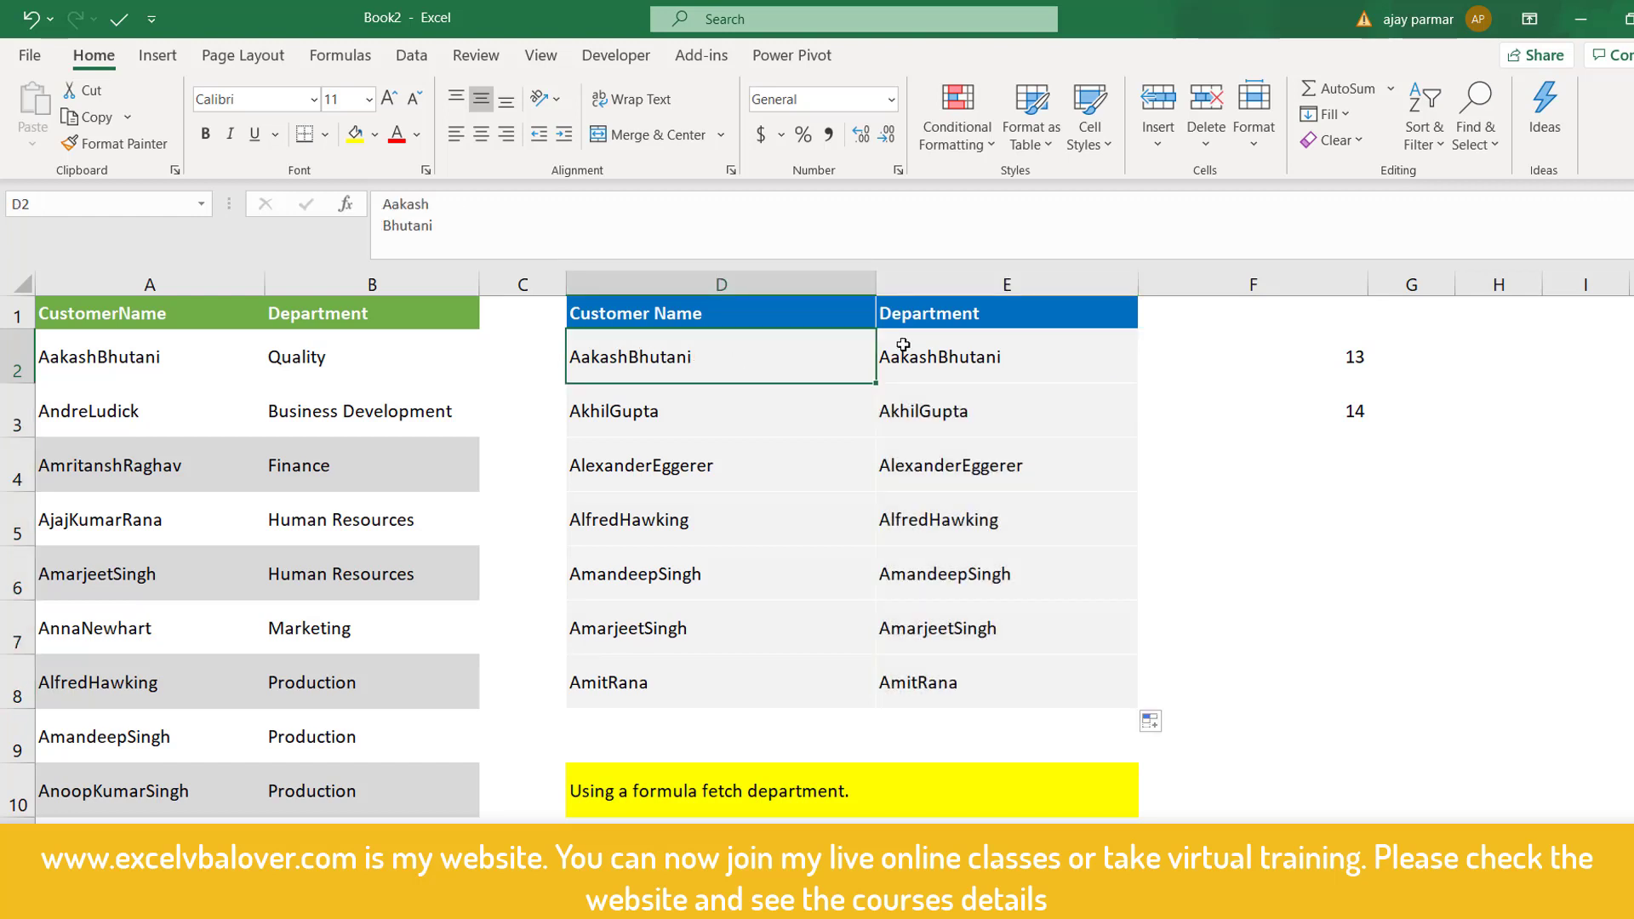
Enter =LEN(E2) in G3, returning 13 for the cleaned first name
left_click(905, 354)
left_click(1375, 412)
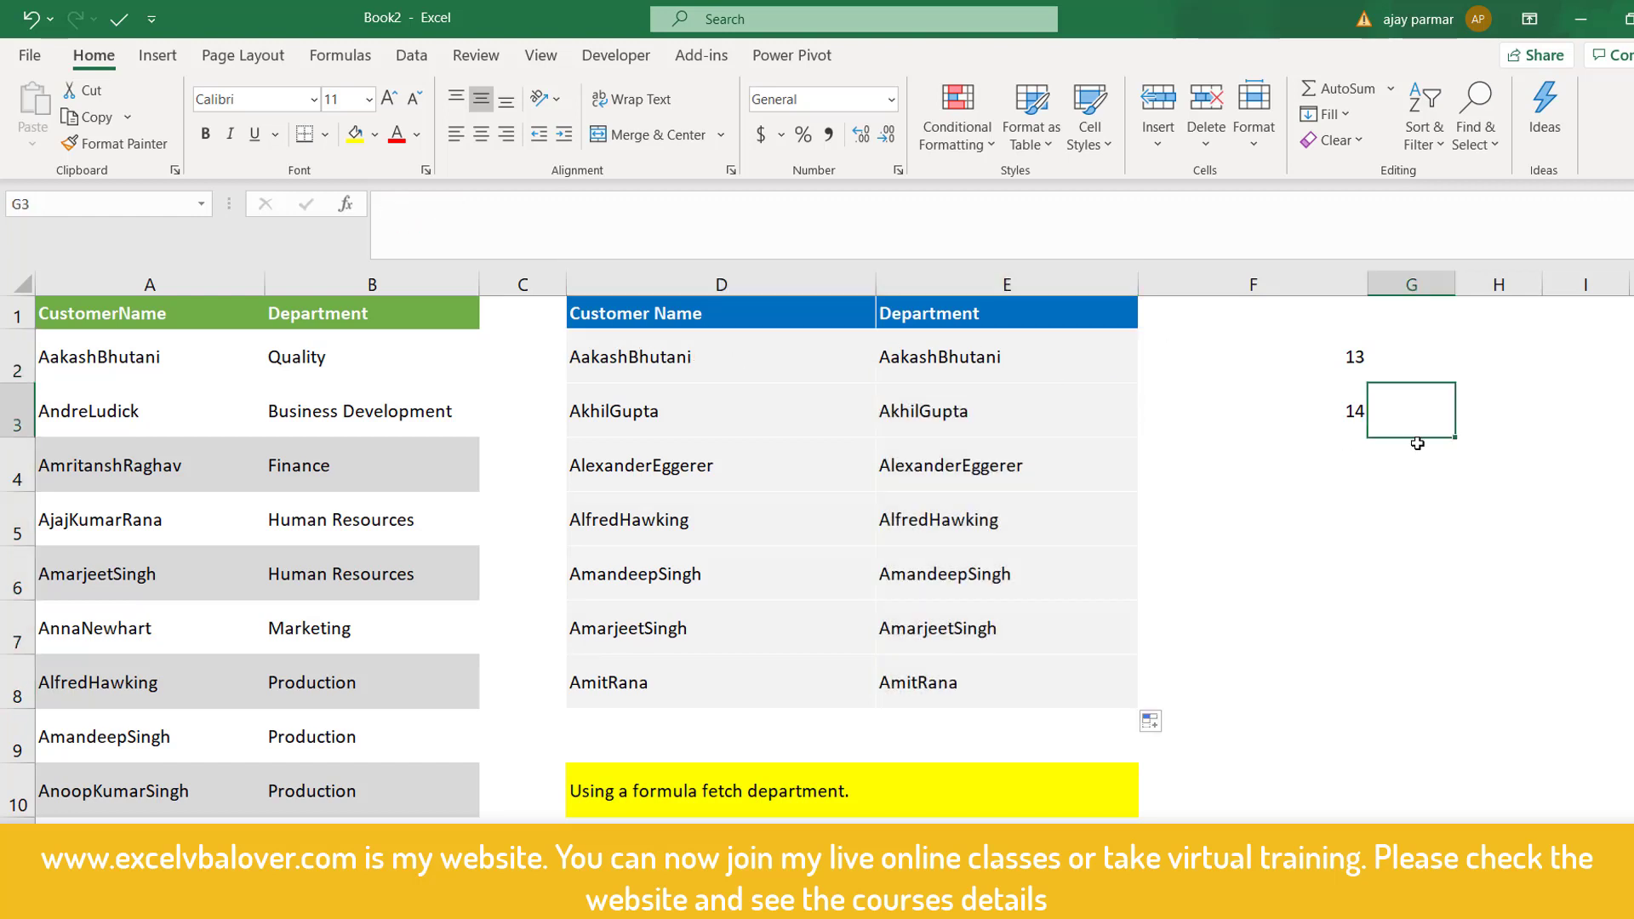
type("=len")
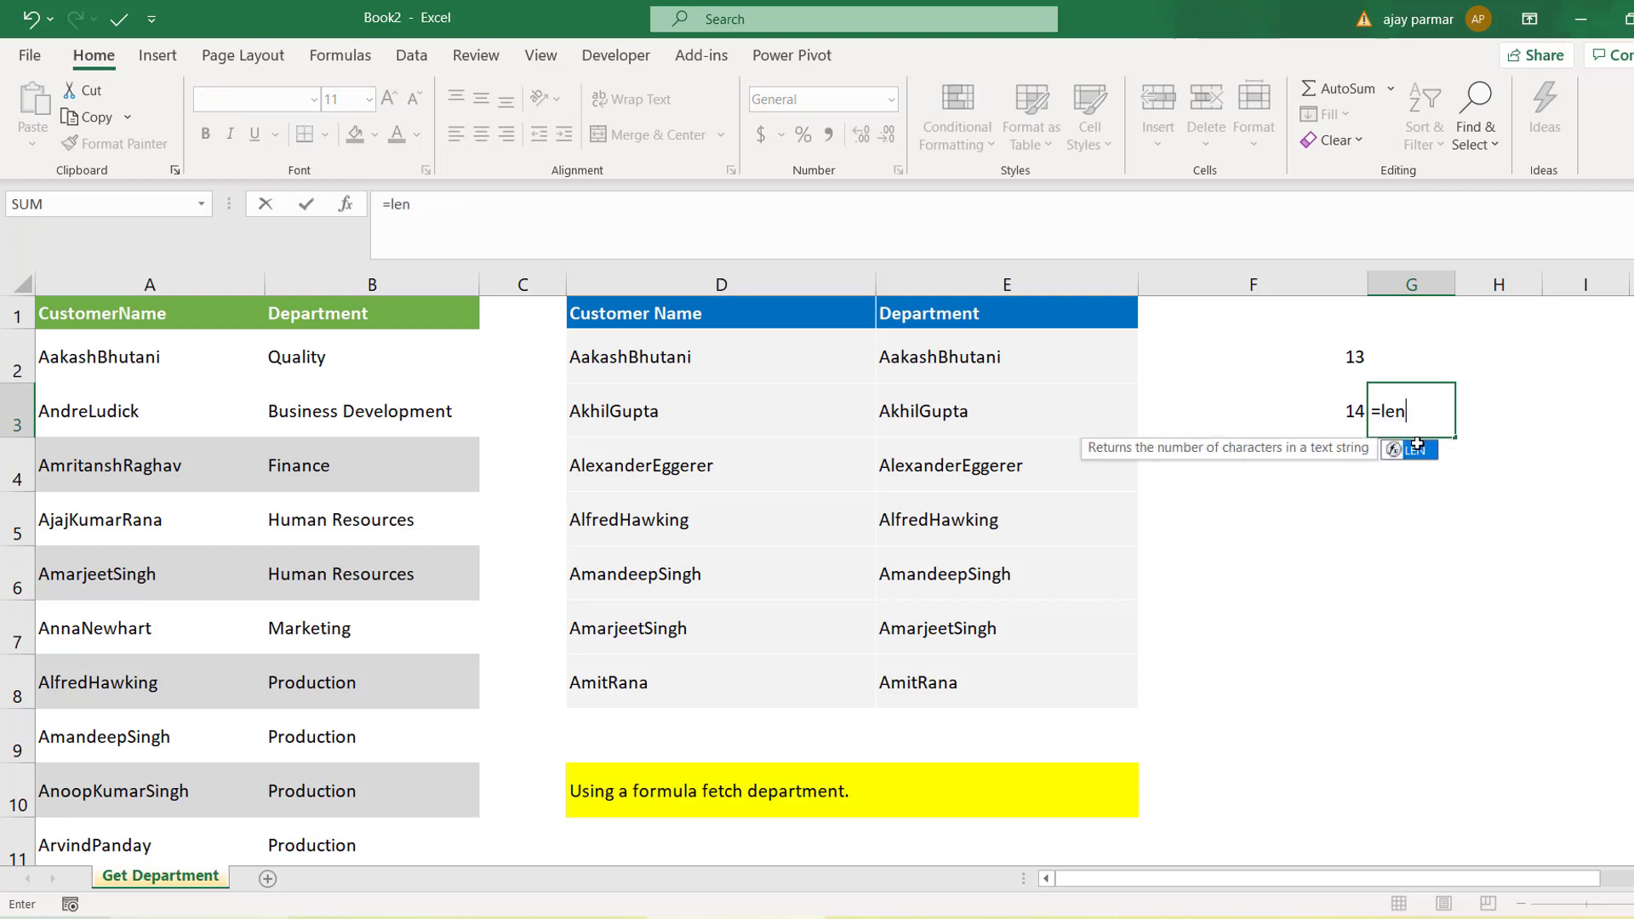
type("(")
key("Left")
key("Left")
key("Left")
key("Up")
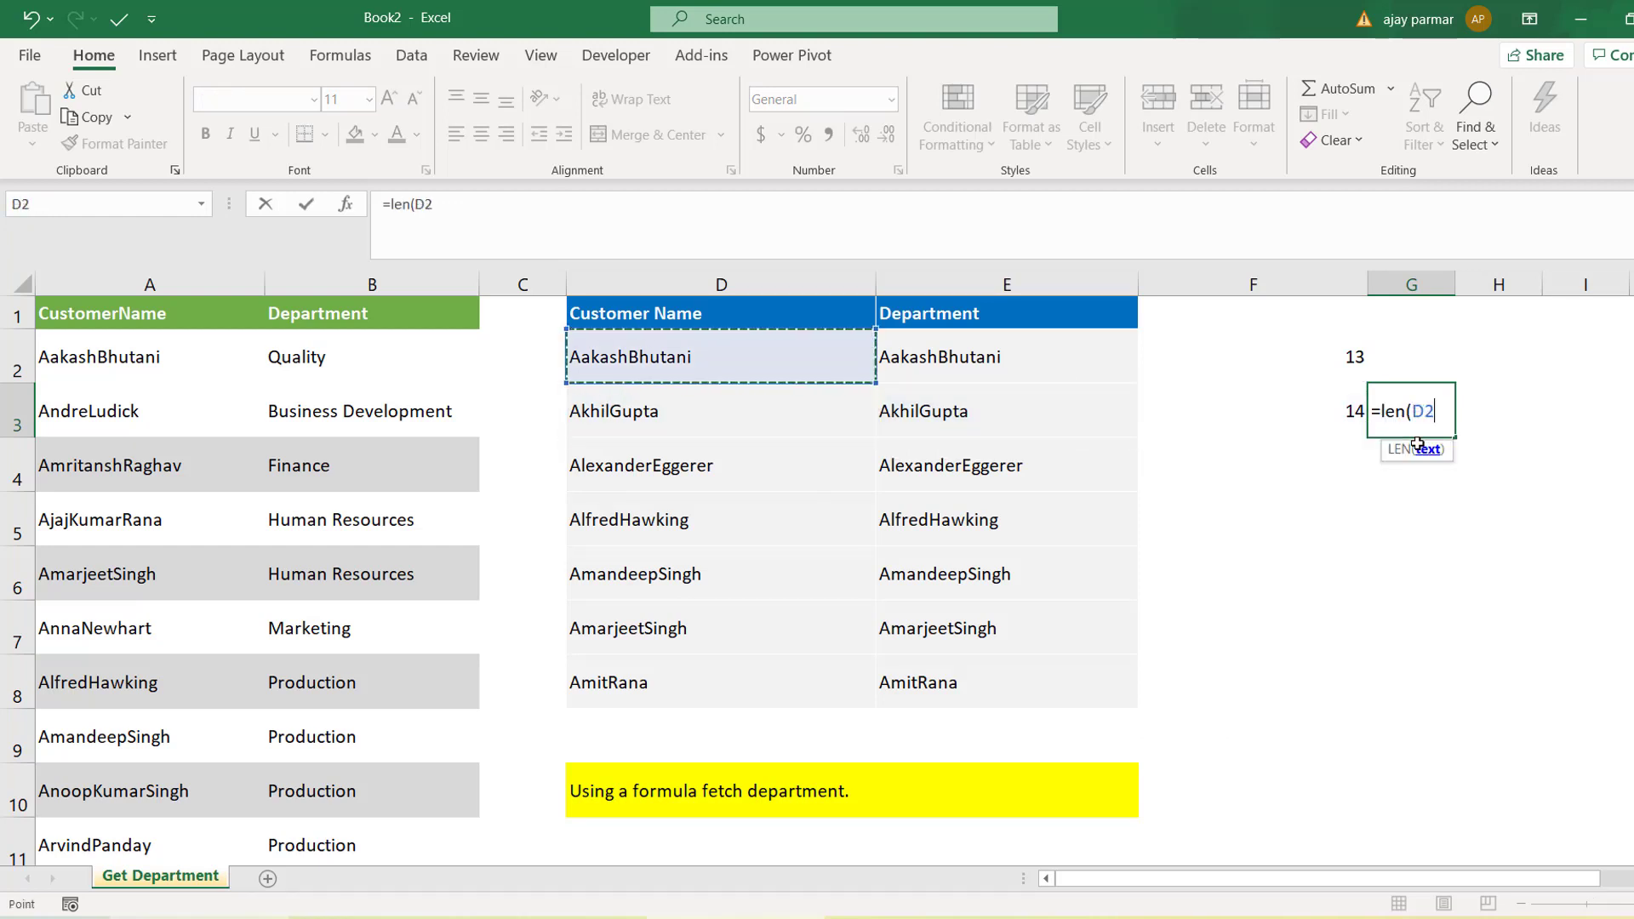
key("Right")
key("Return")
key("Up")
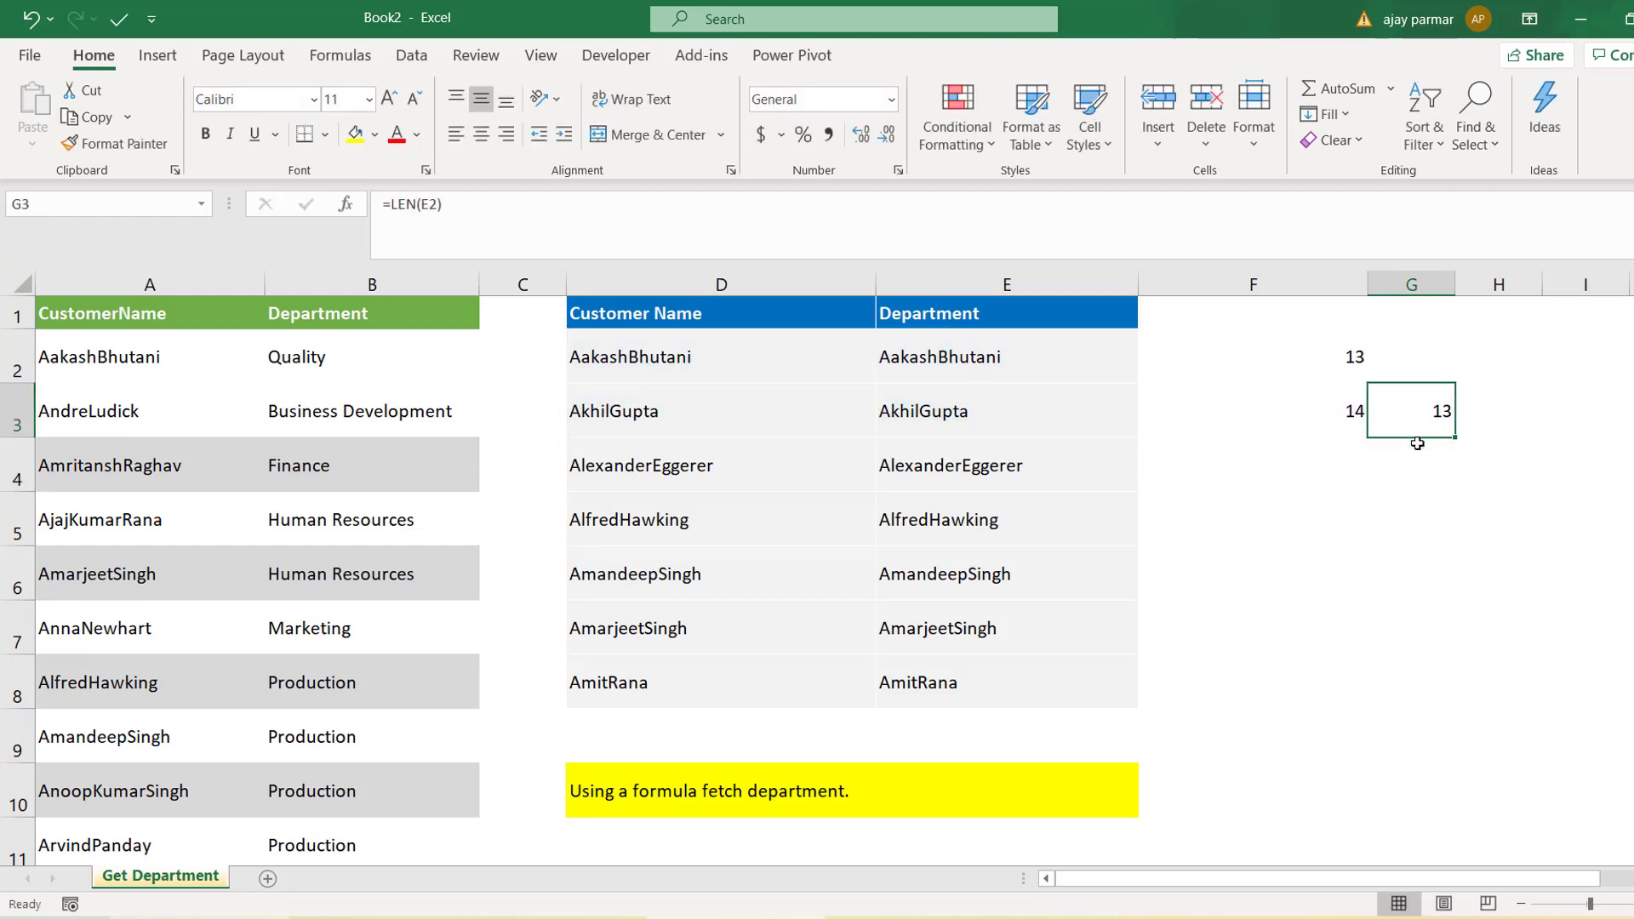
Compare the length formula in F2 with the names in E2 and D2, ending on F6
key("Left")
key("Left")
key("Up")
key("Right")
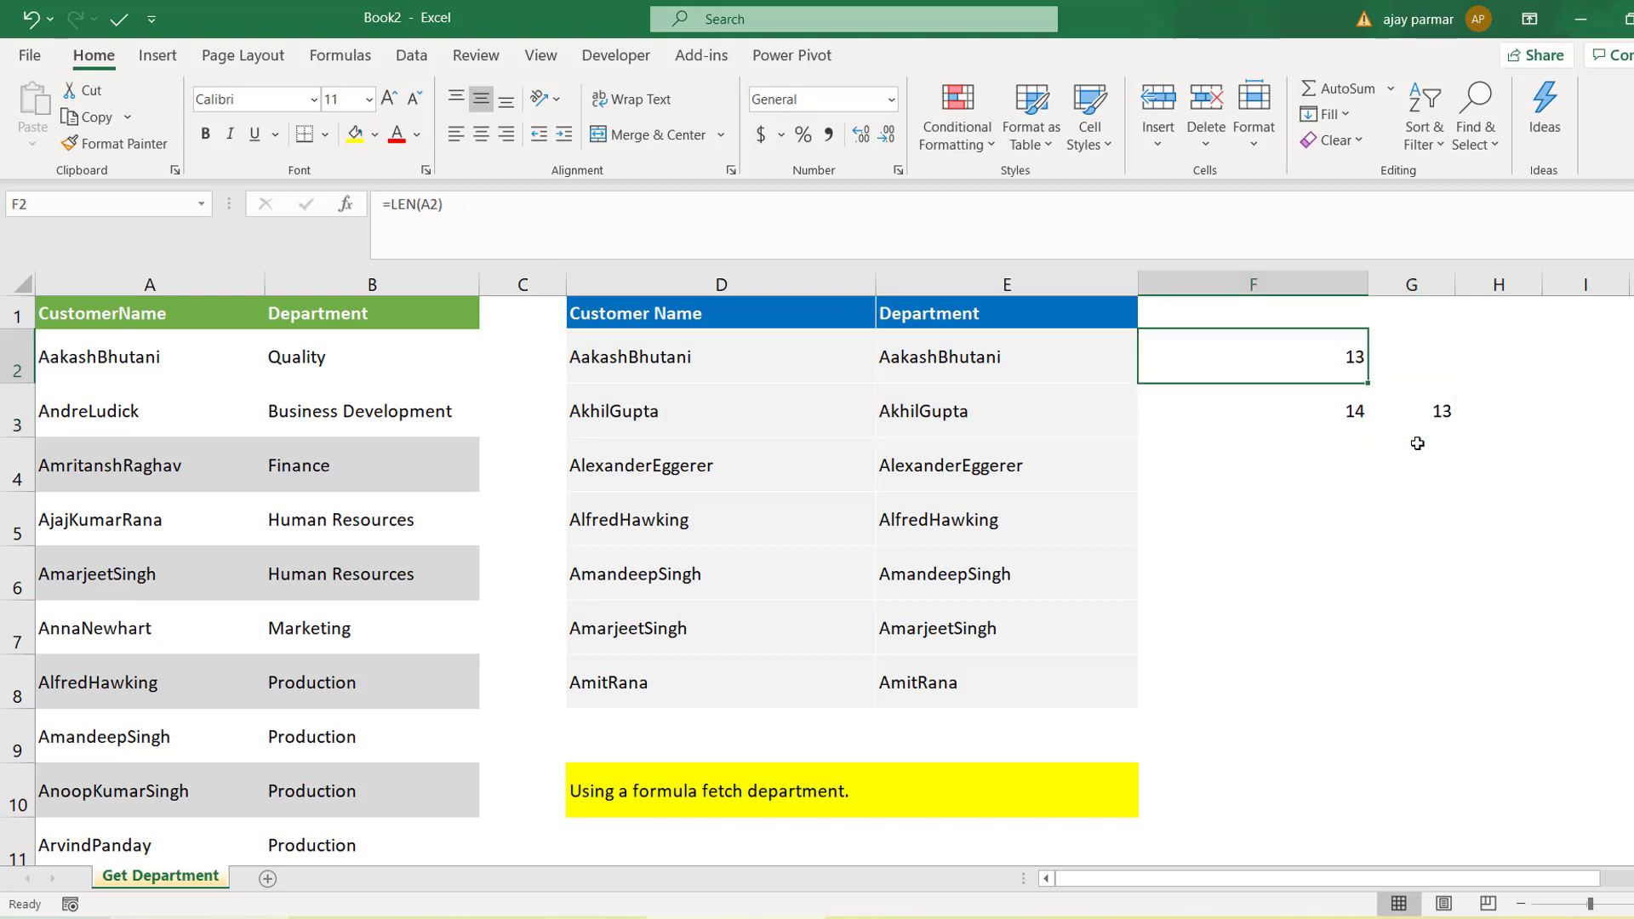
key("Left")
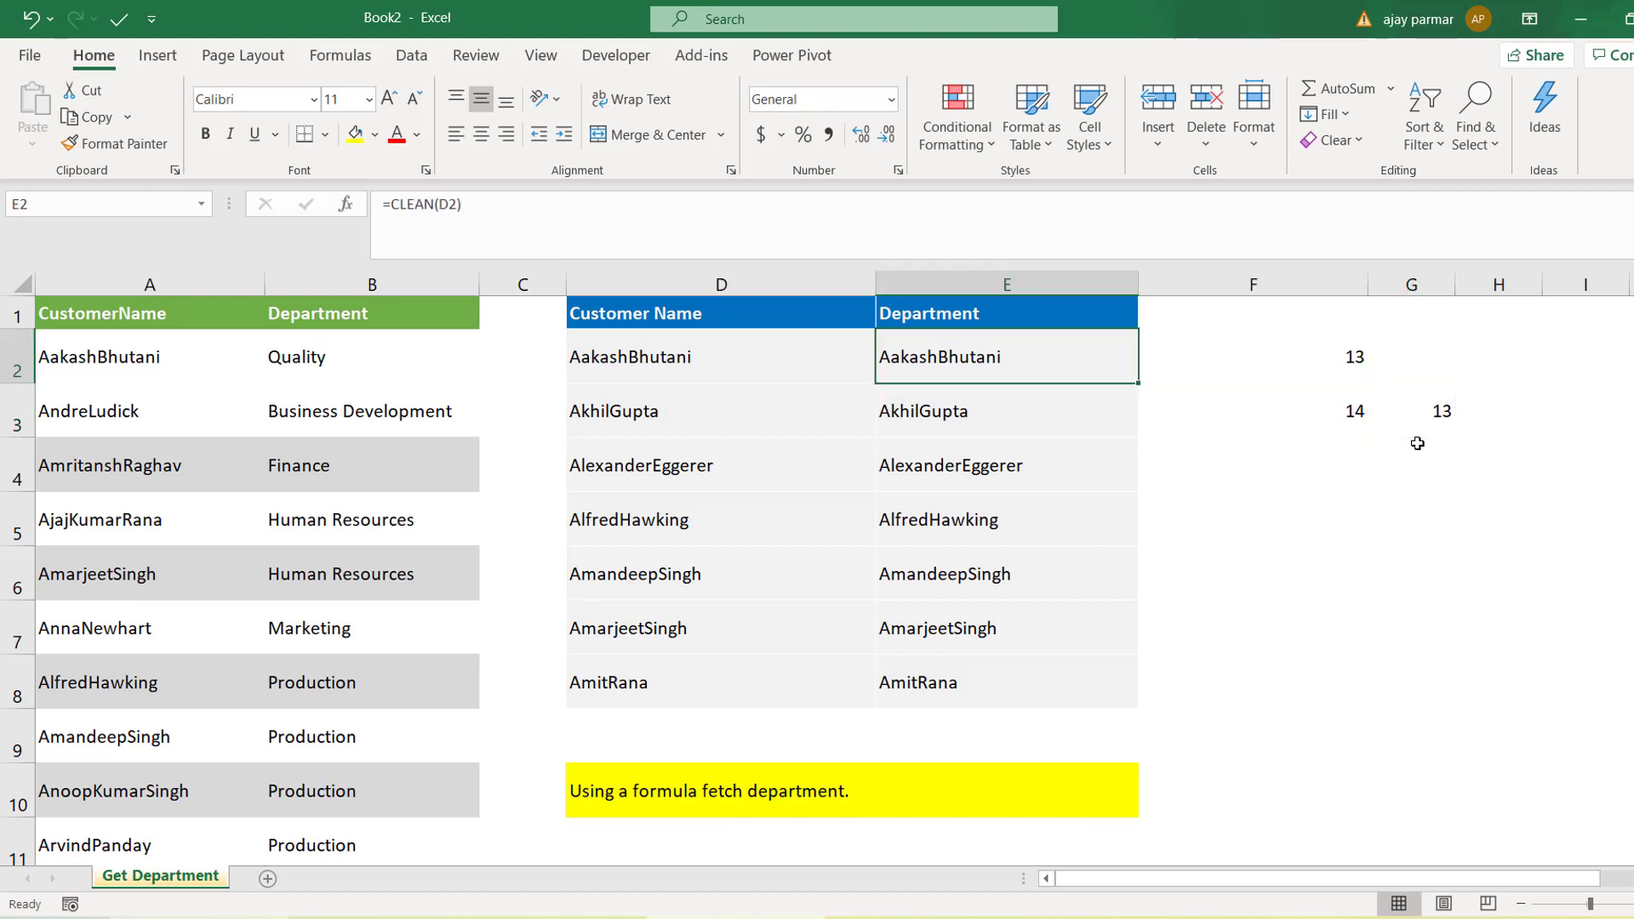
key("Left")
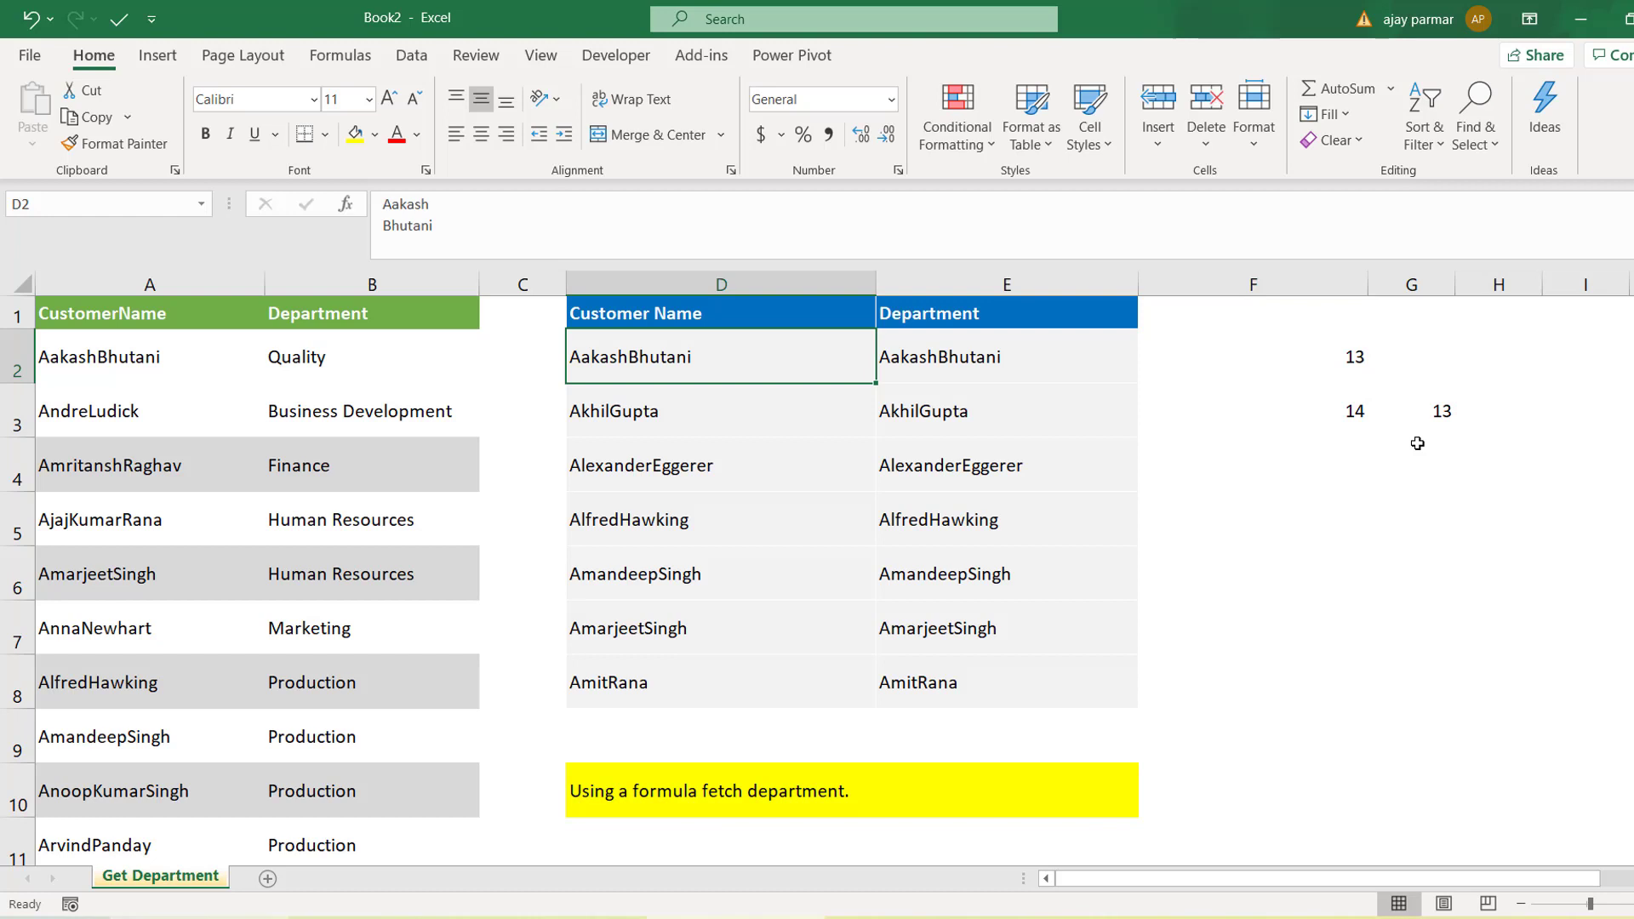
key("Right")
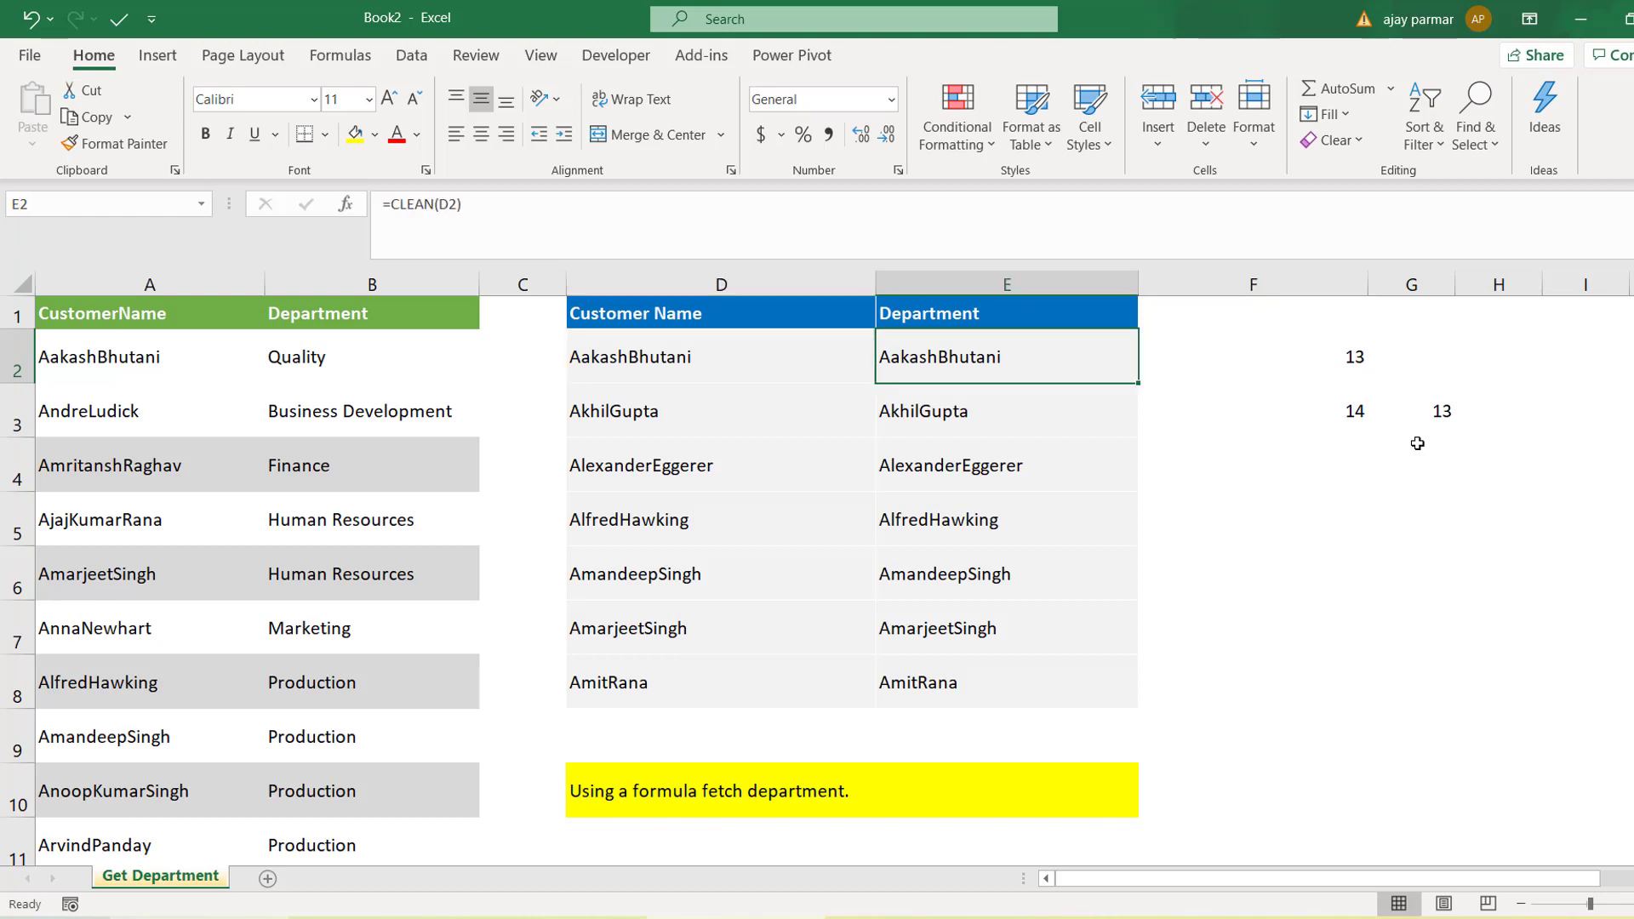
key("Right")
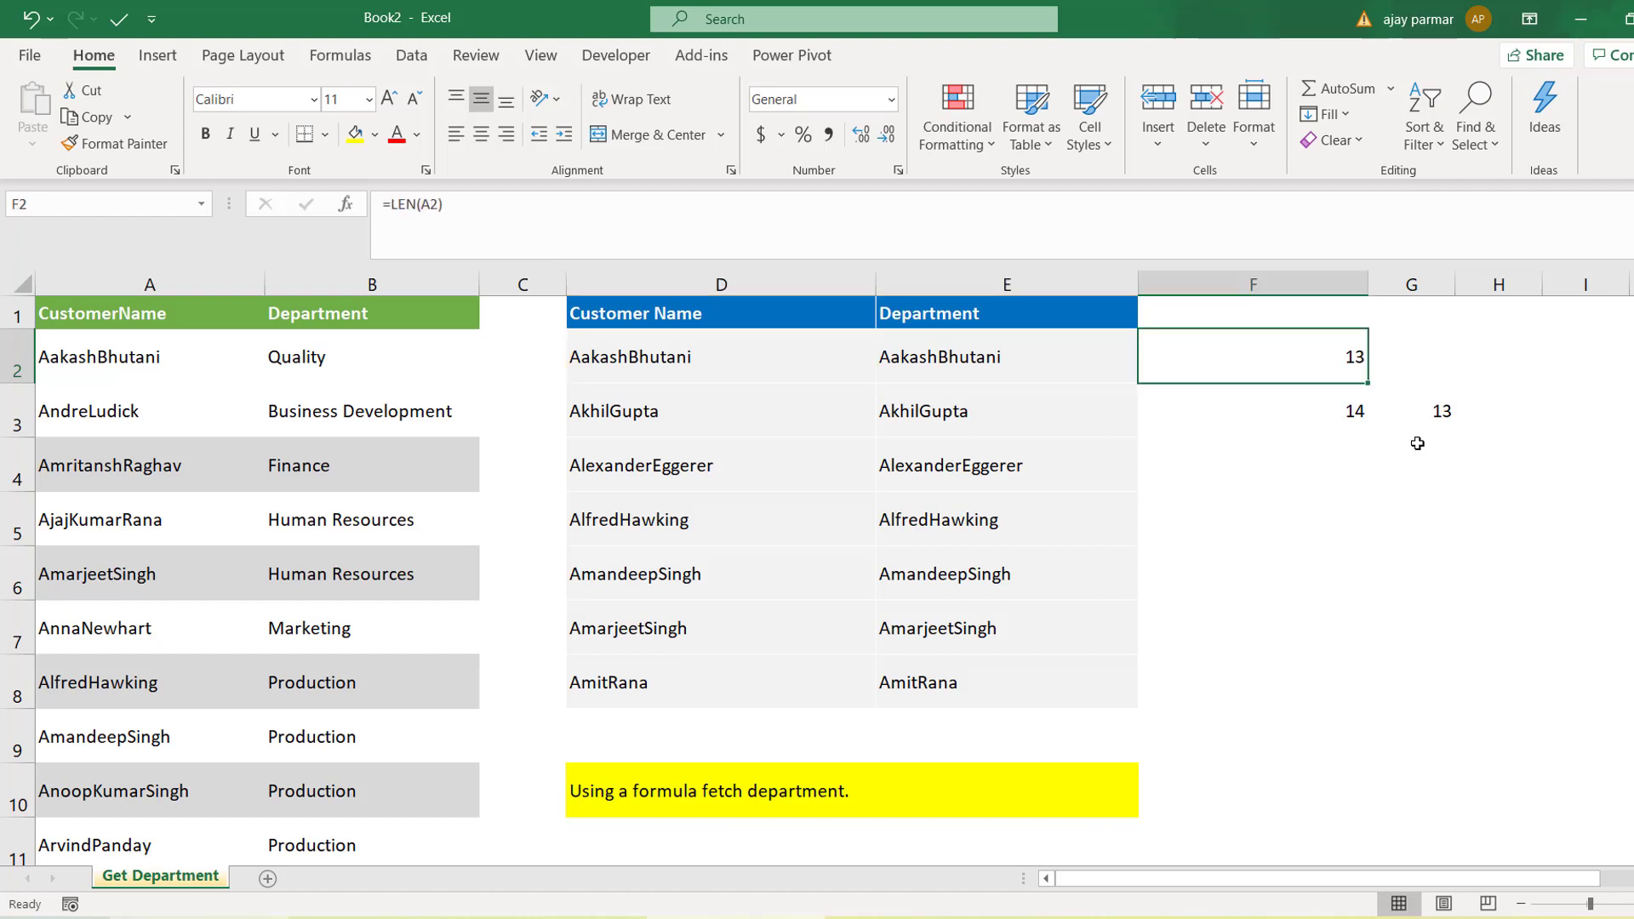
key("Down")
key("Down")
key("Down")
key("Down")
Start a =cl formula in F6, then cancel the unfinished entry
type("=")
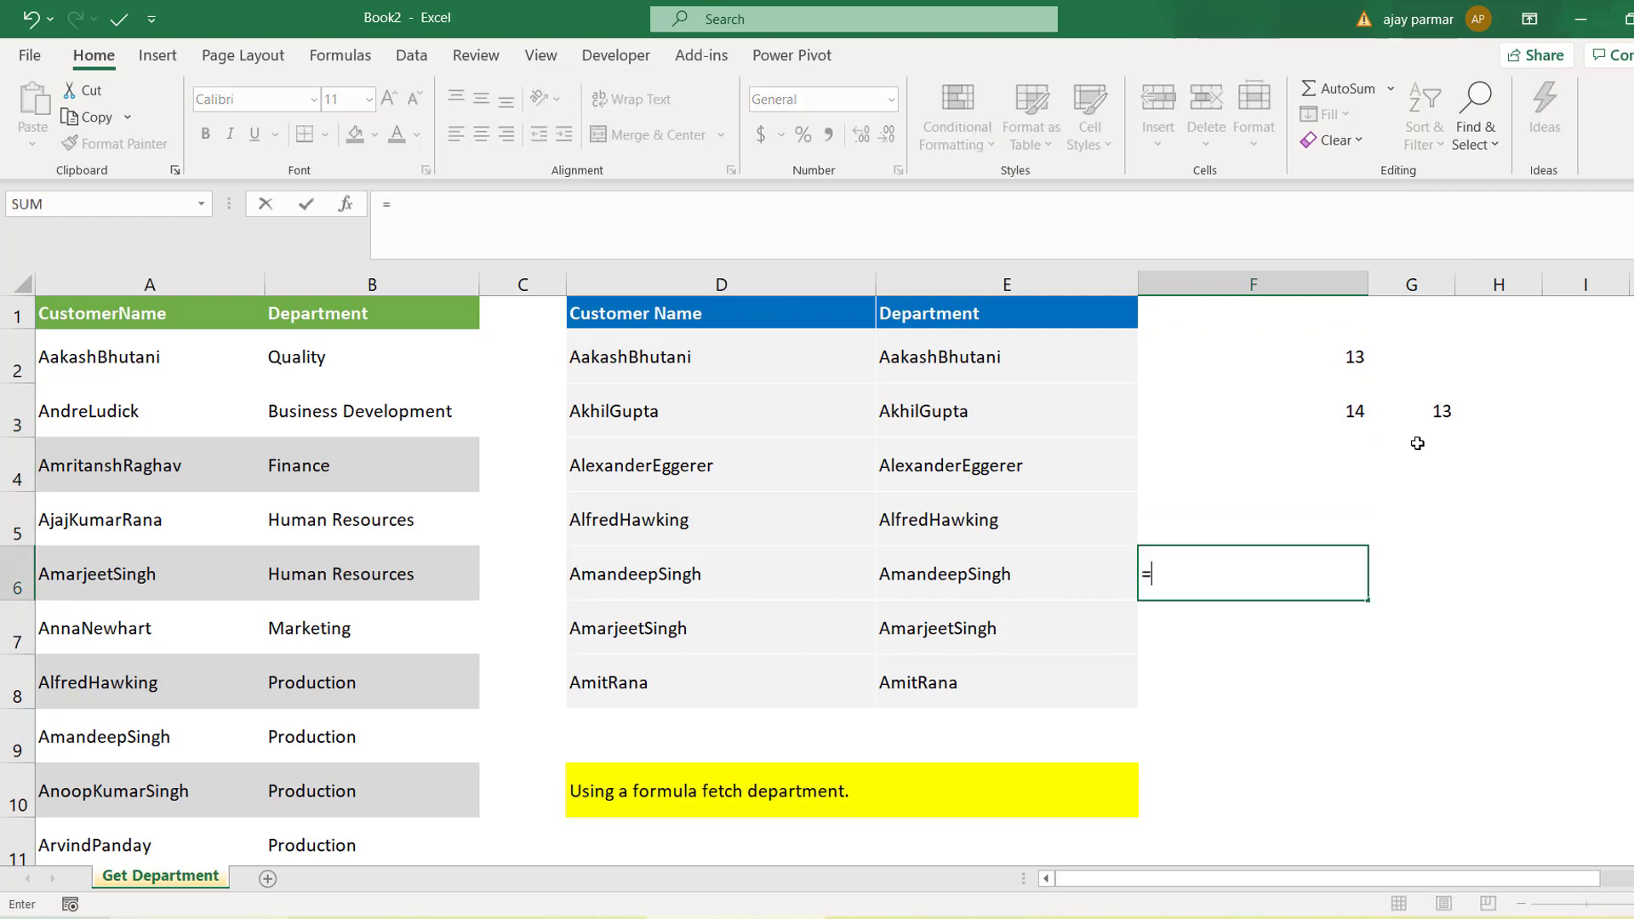
type("cle")
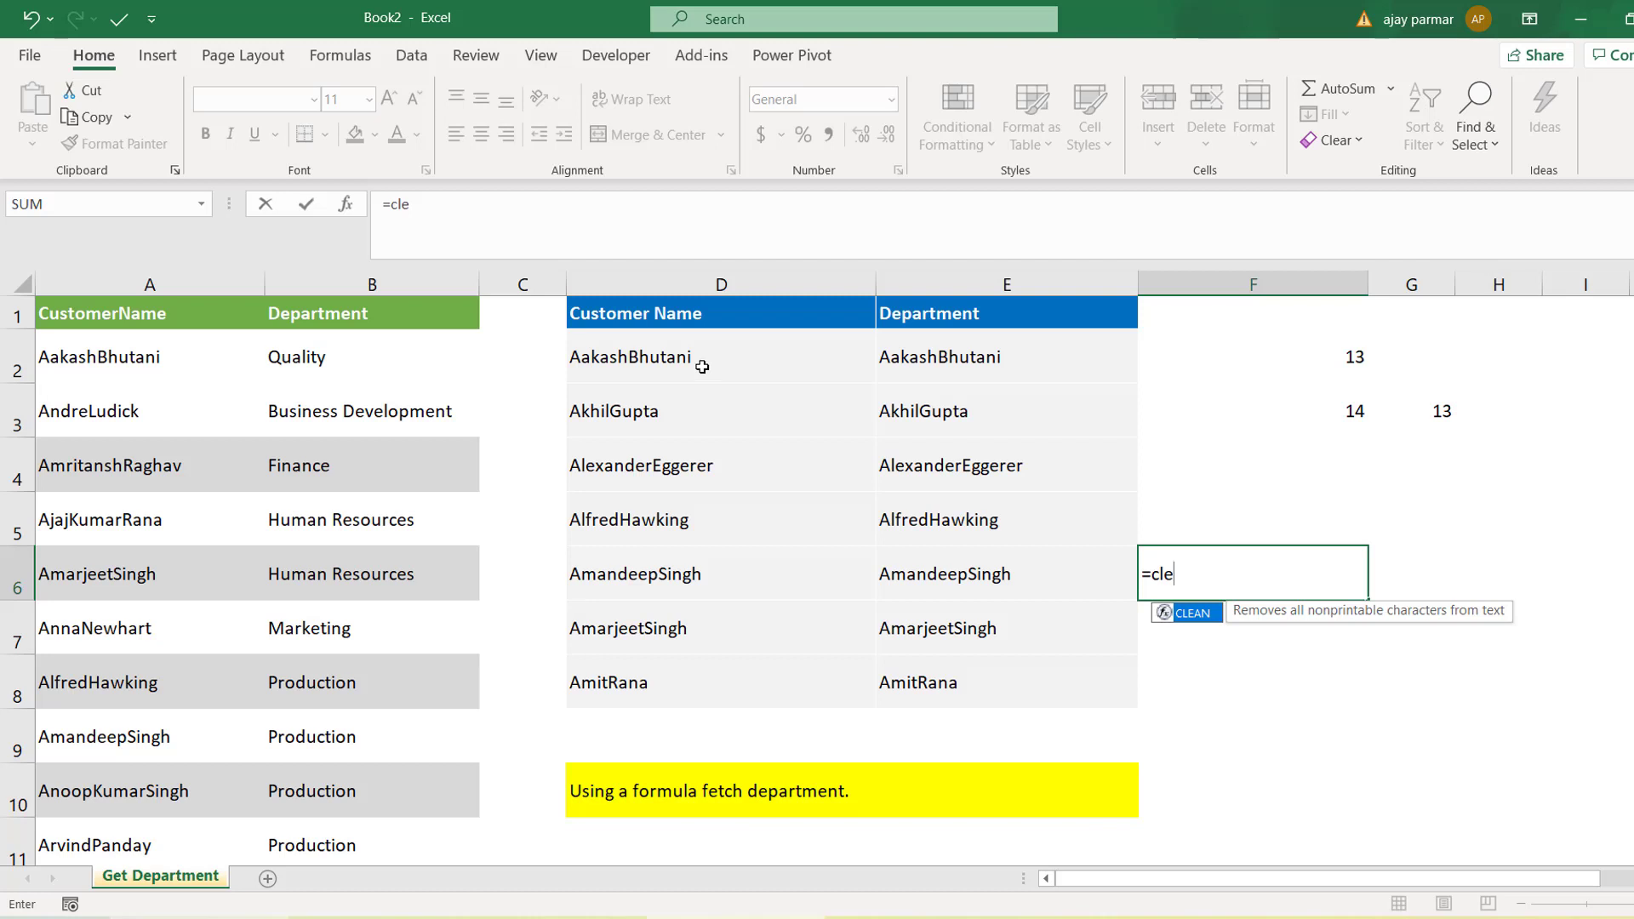
key("Escape")
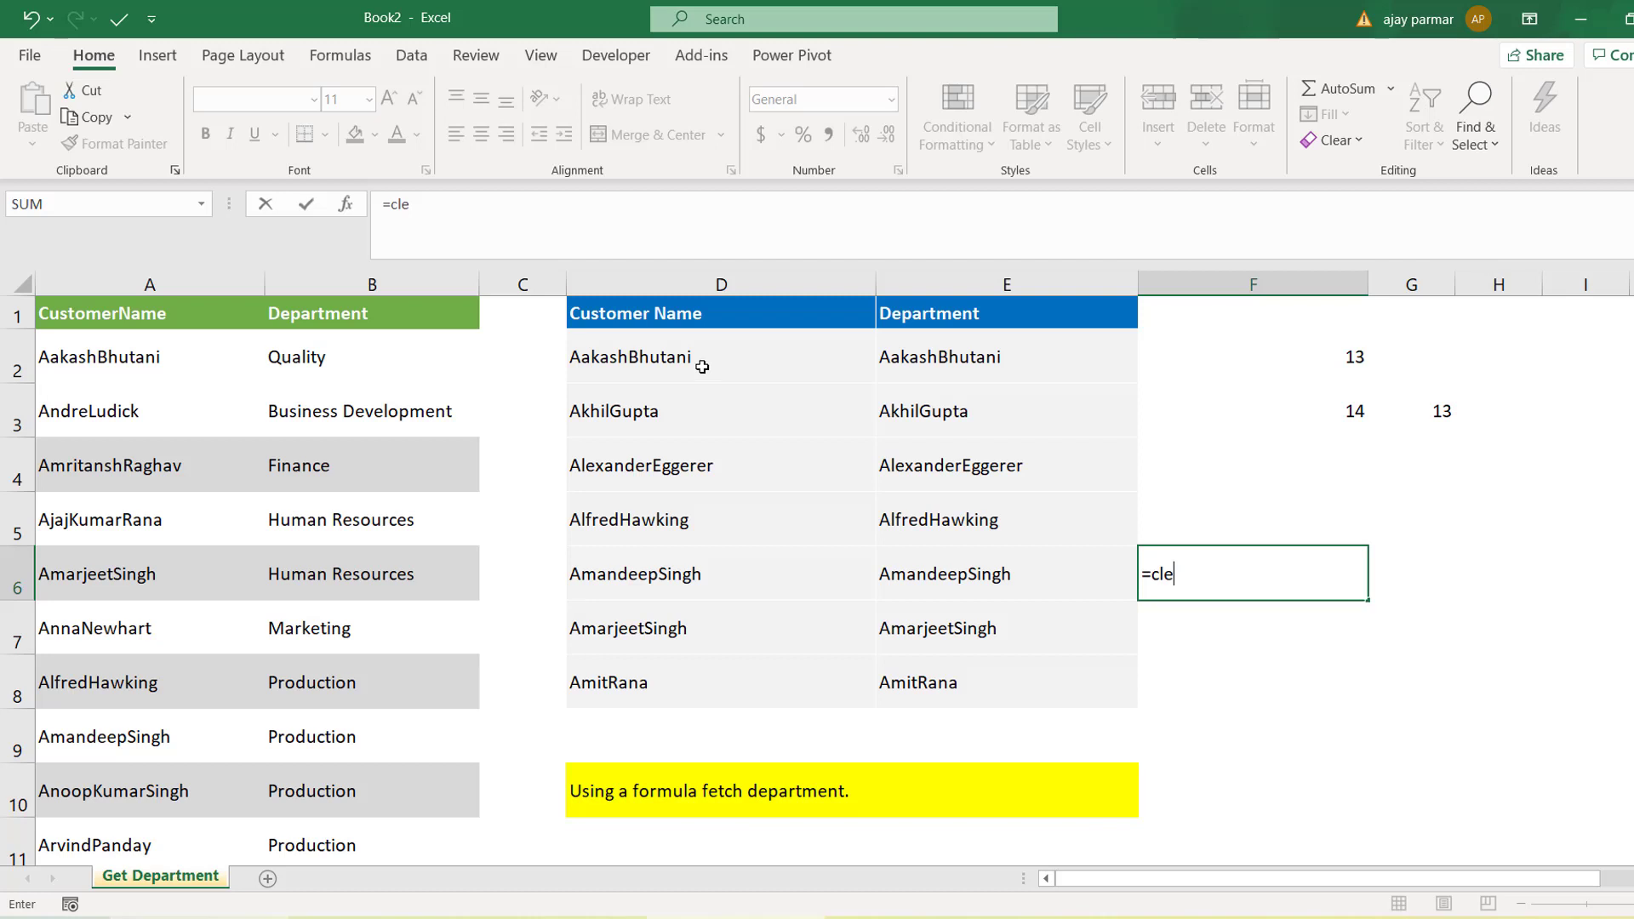
key("Escape")
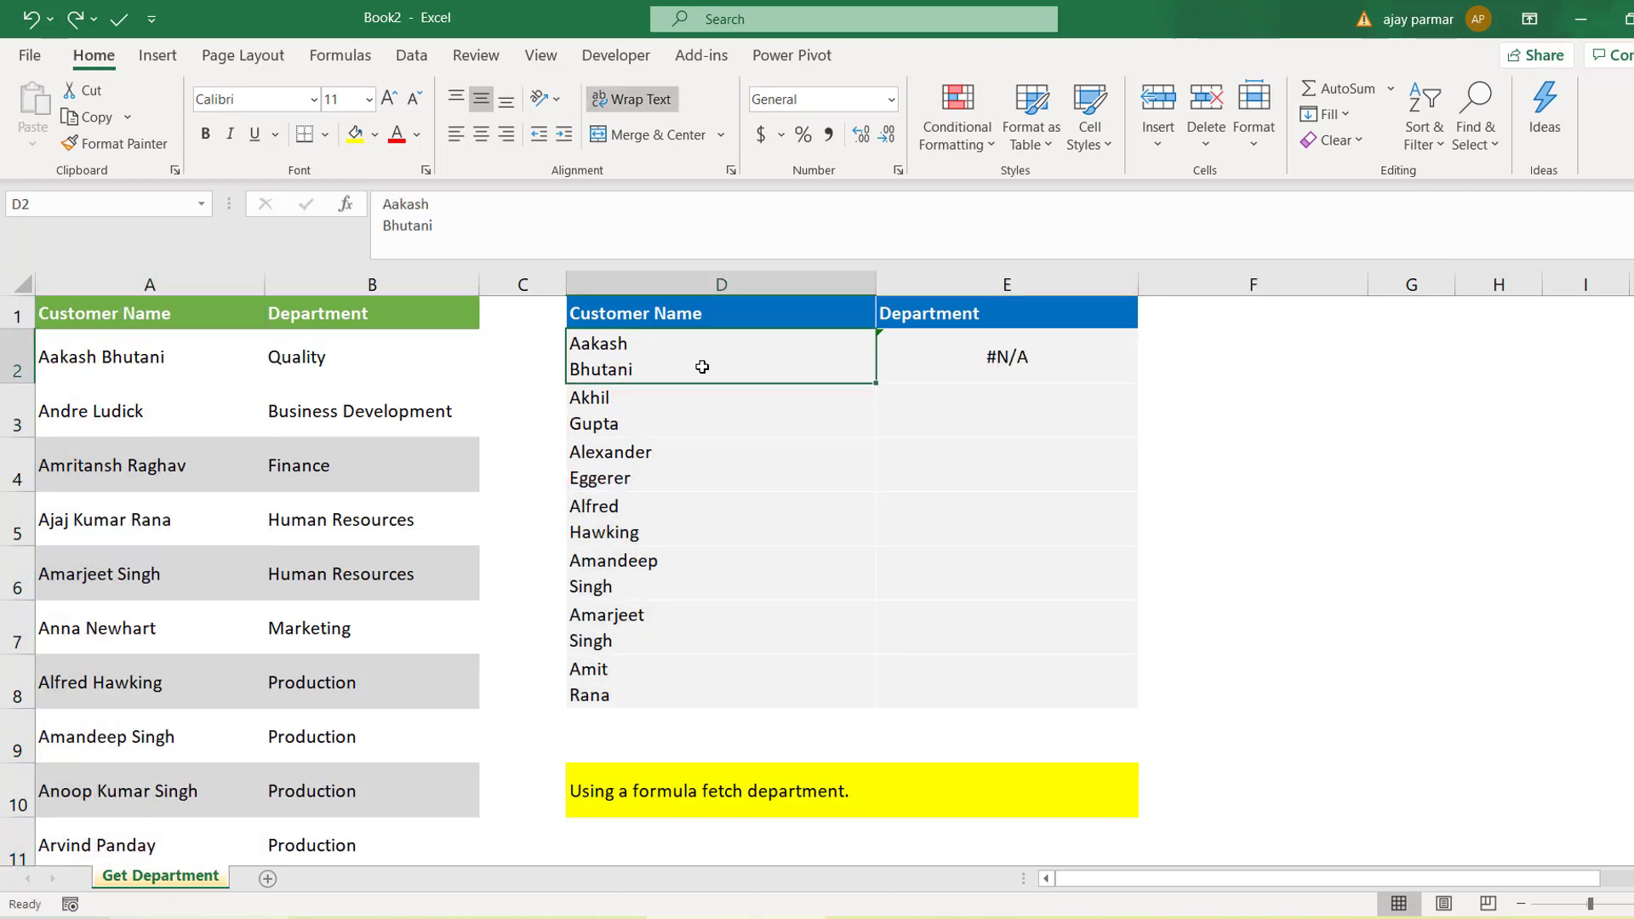
Clear the failing #N/A lookup formula from E2
left_click(963, 359)
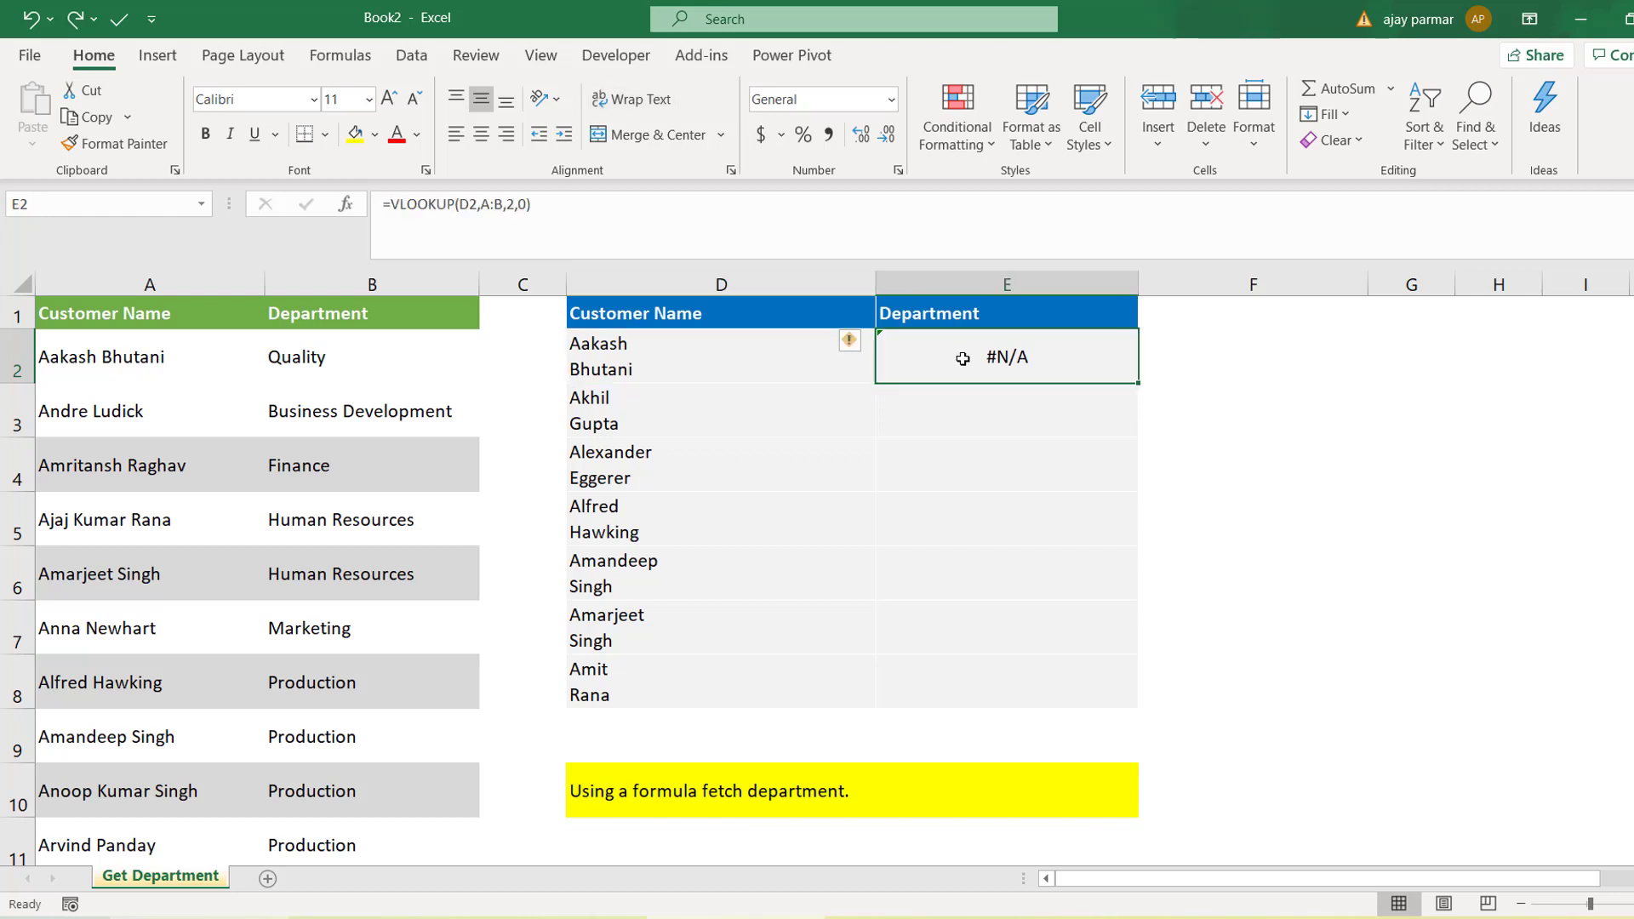
key("Delete")
key("Left")
key("Left")
key("Left")
key("Left")
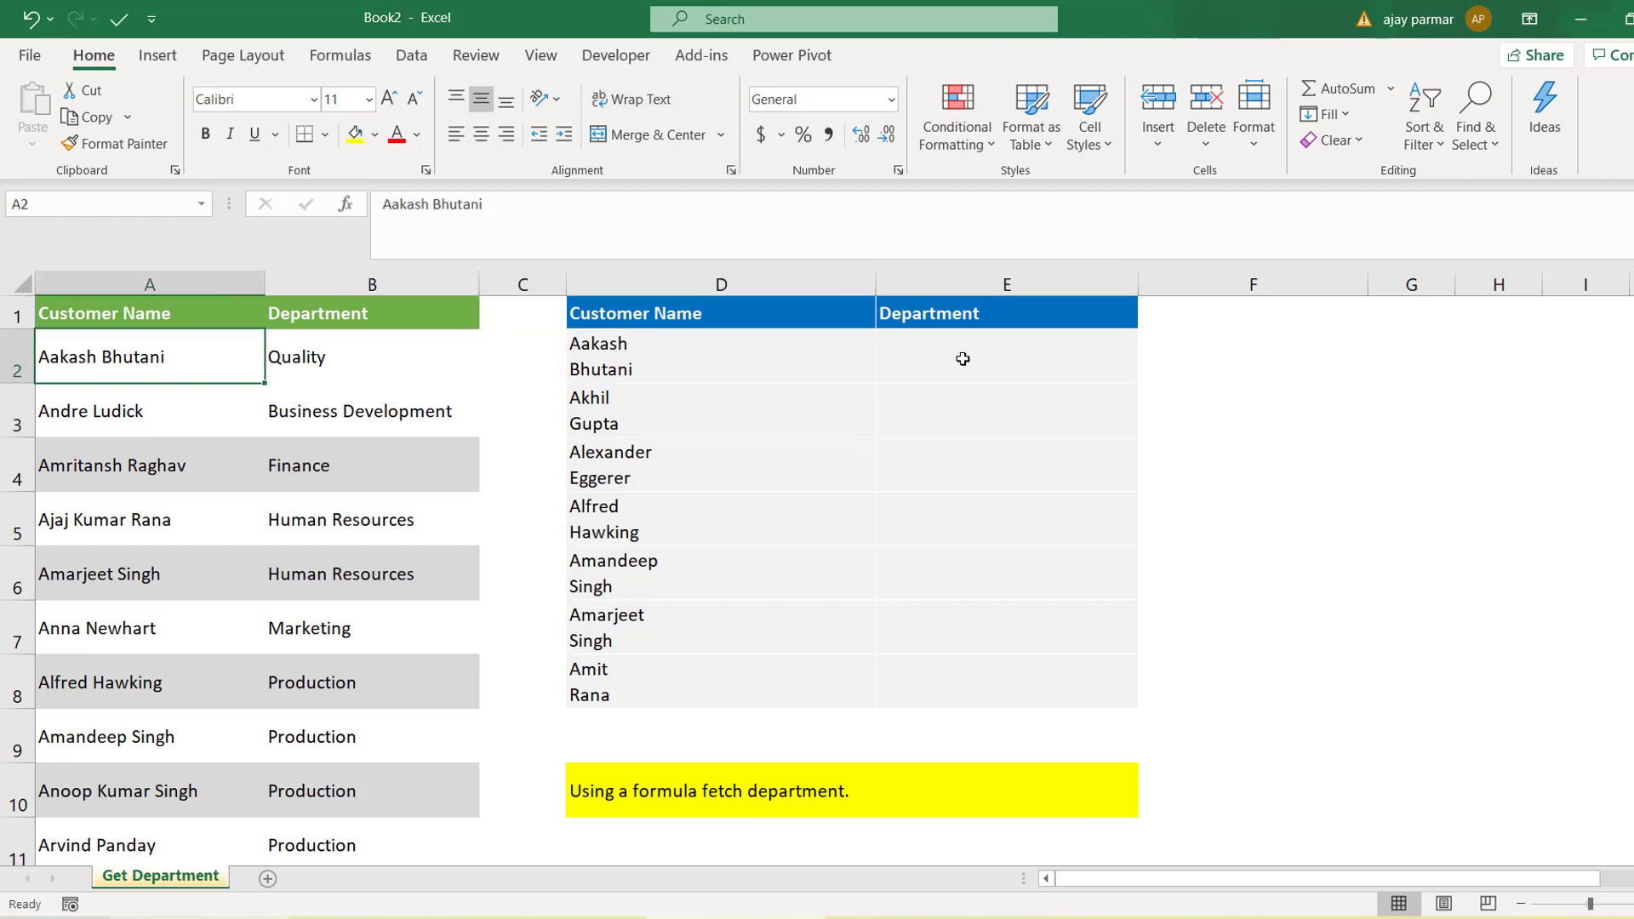
key("Right")
key("Right")
key("Right")
key("Left")
key("Left")
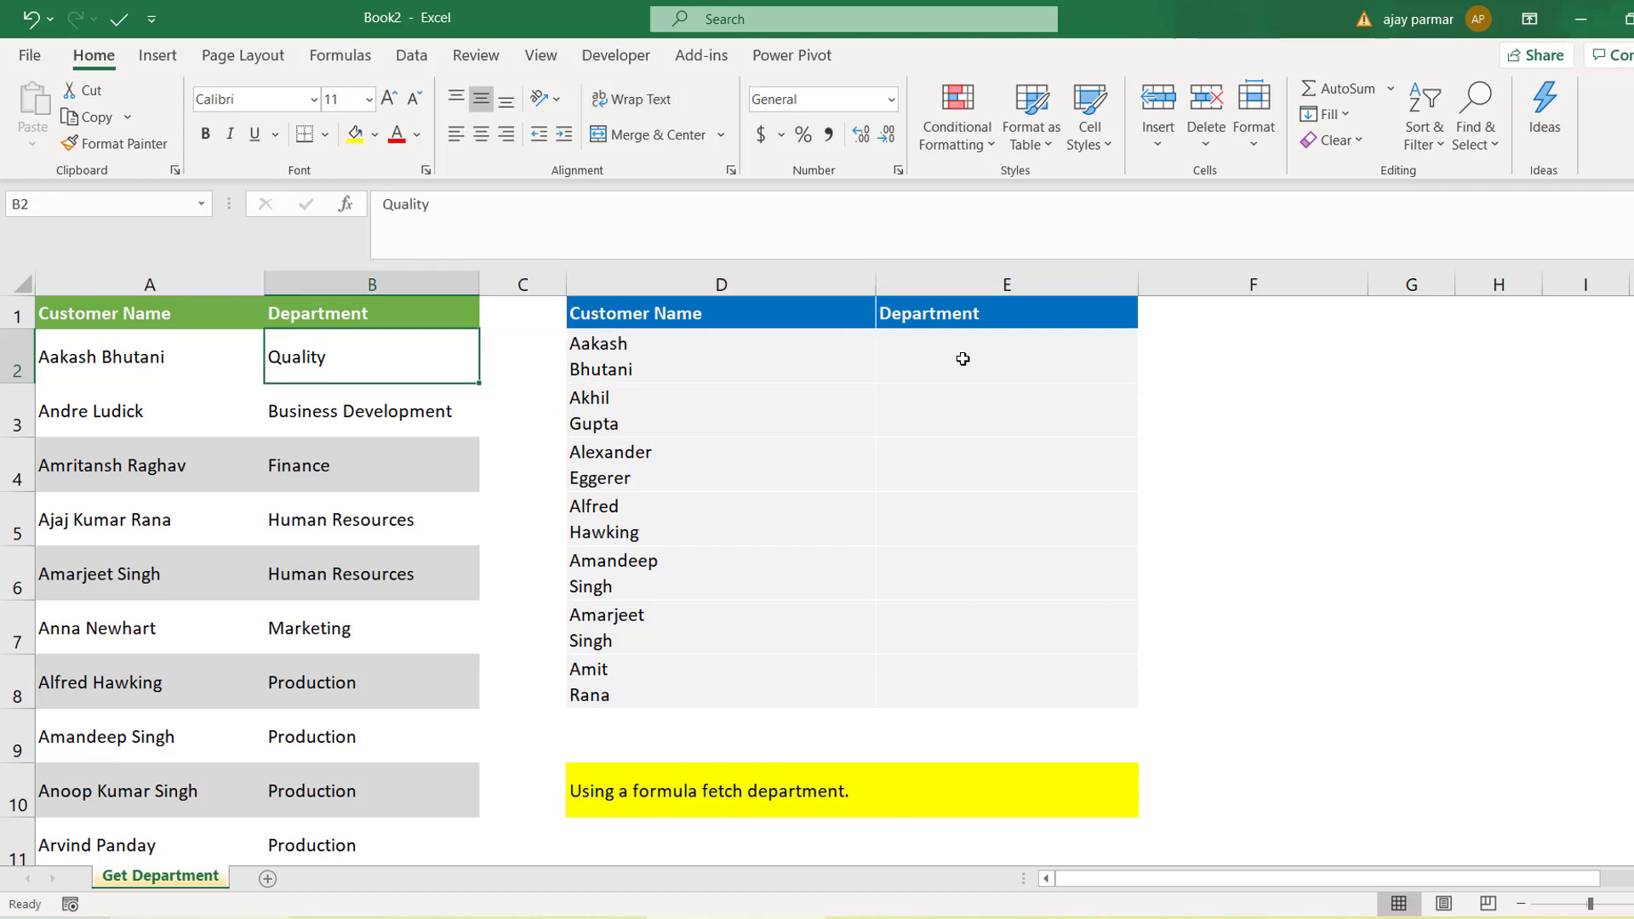
key("Left")
key("Right")
key("Right")
key("Right")
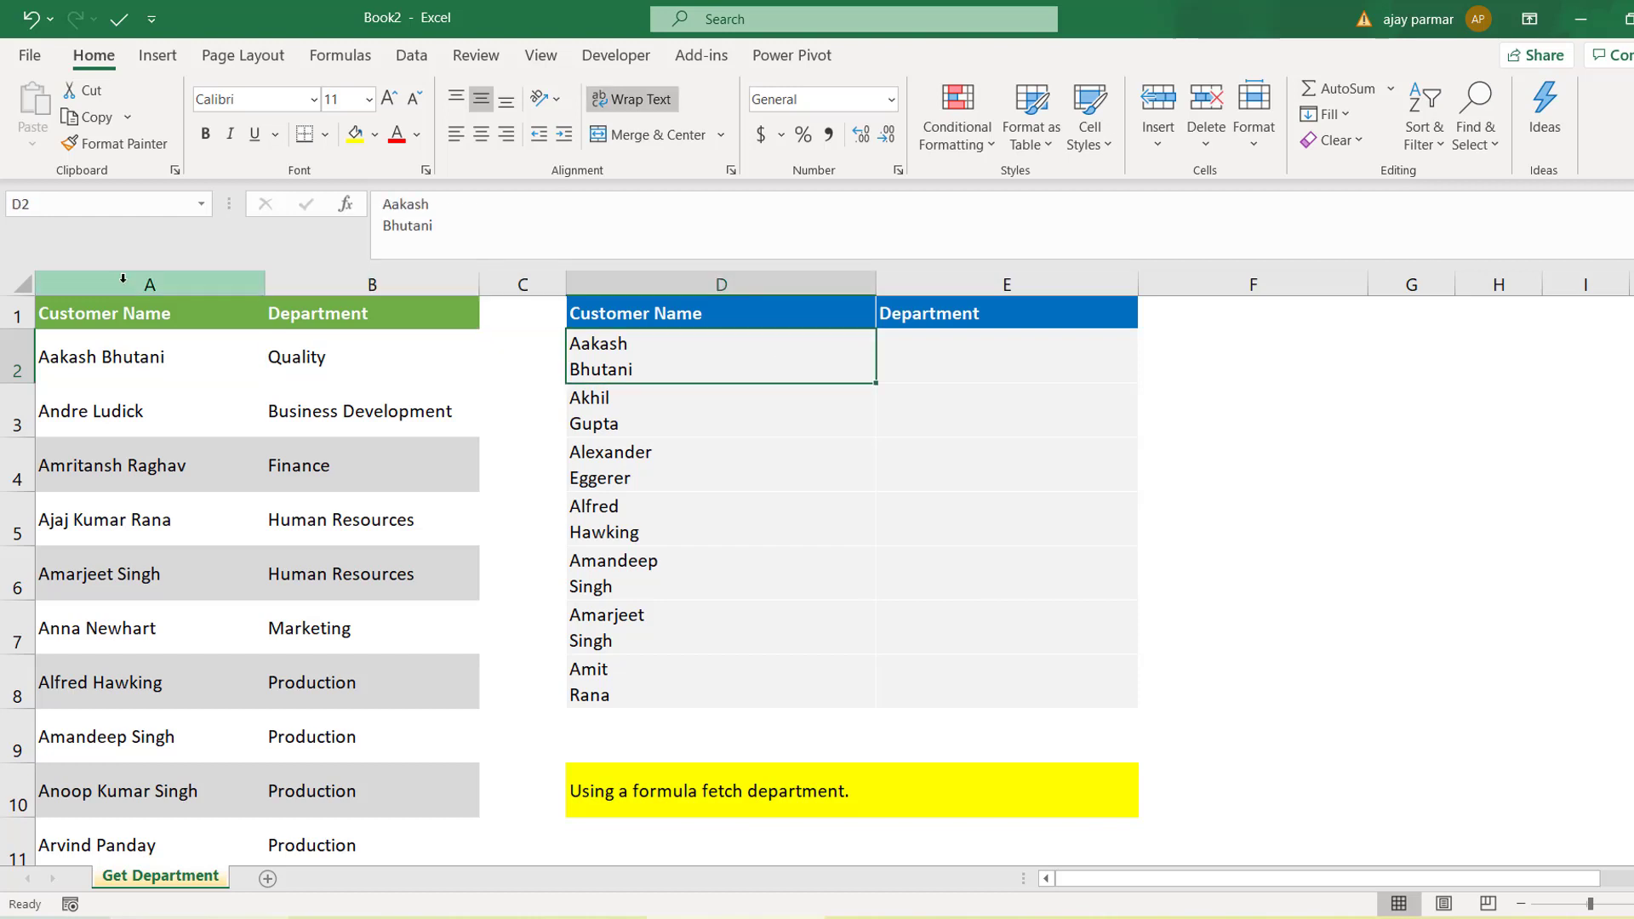
Replace every space in column A with nothing, making 23 replacements
left_click(168, 275)
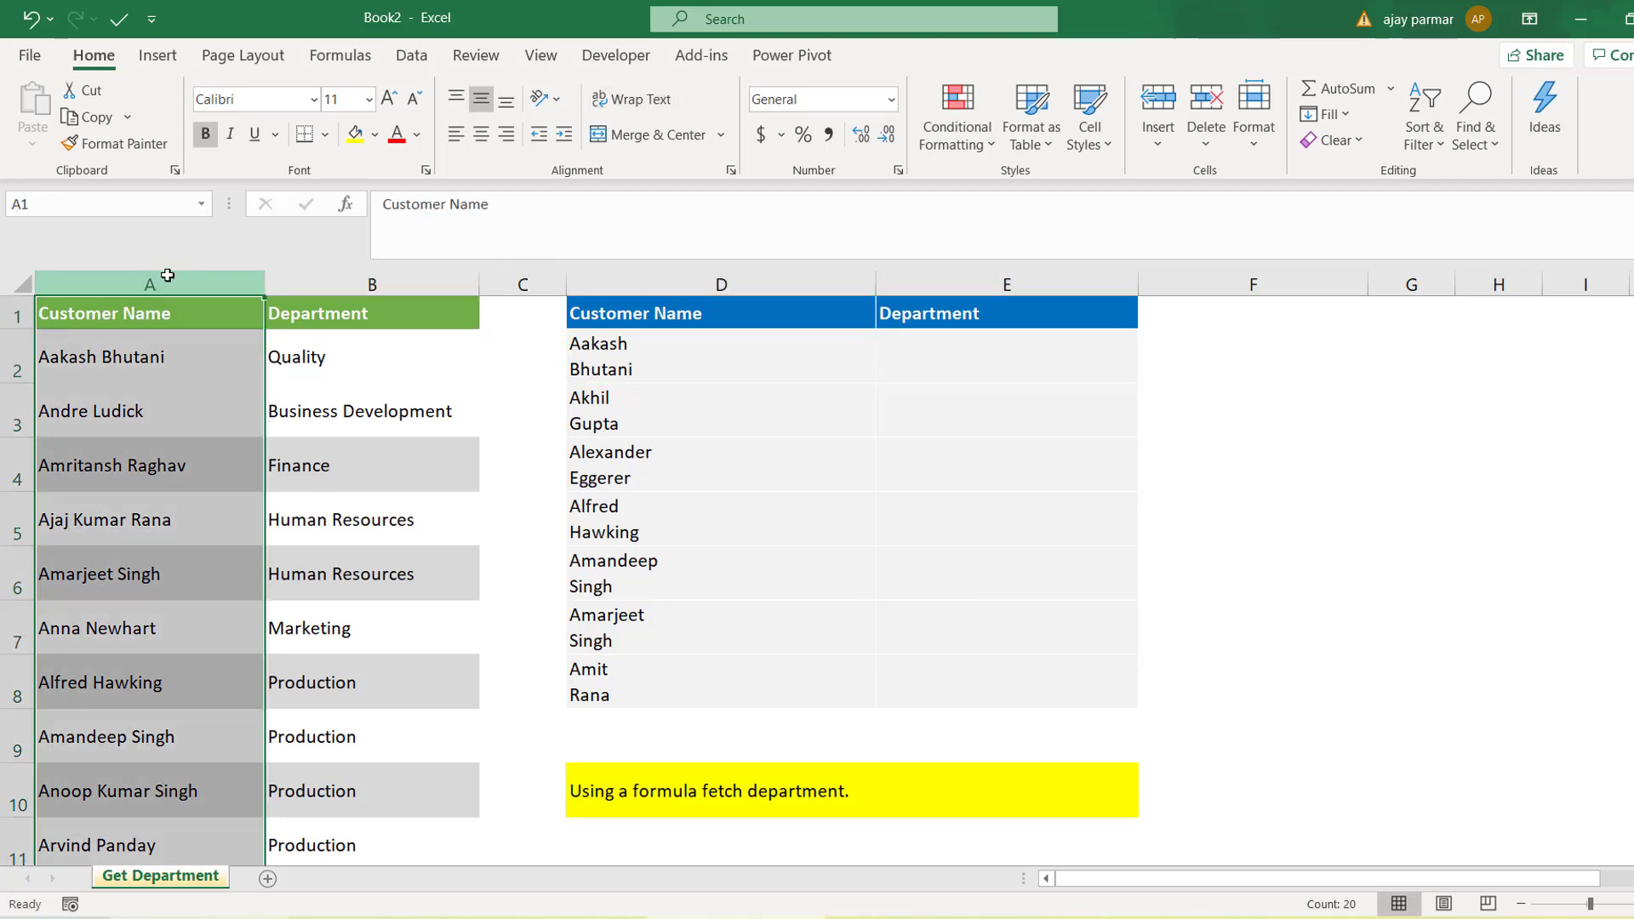
key("ctrl+h")
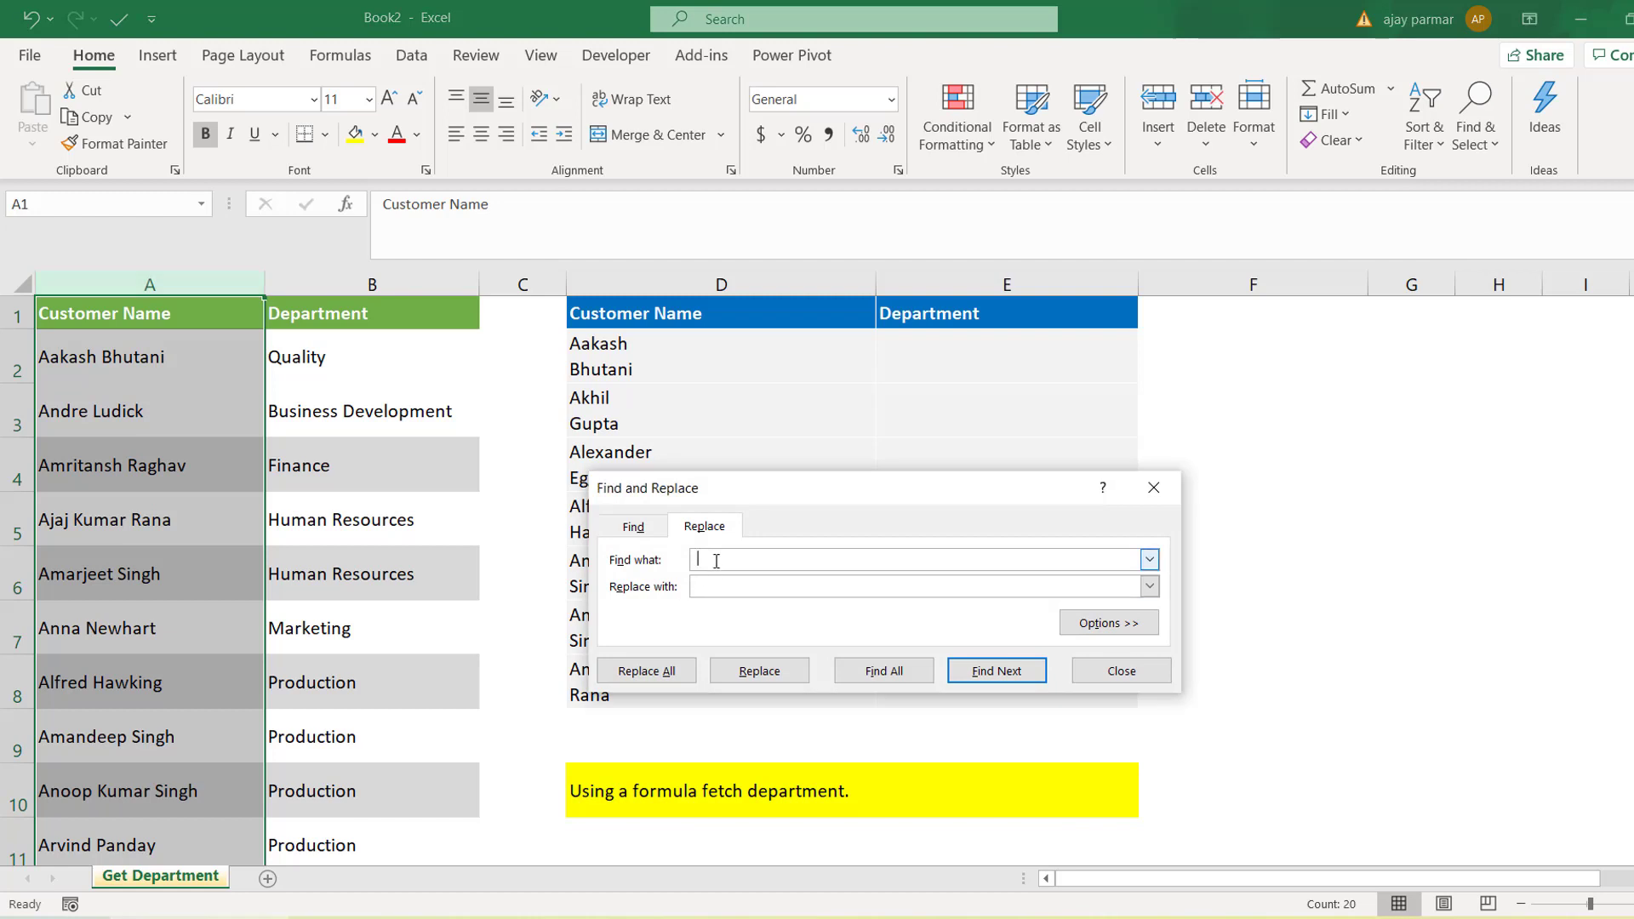
left_click(647, 670)
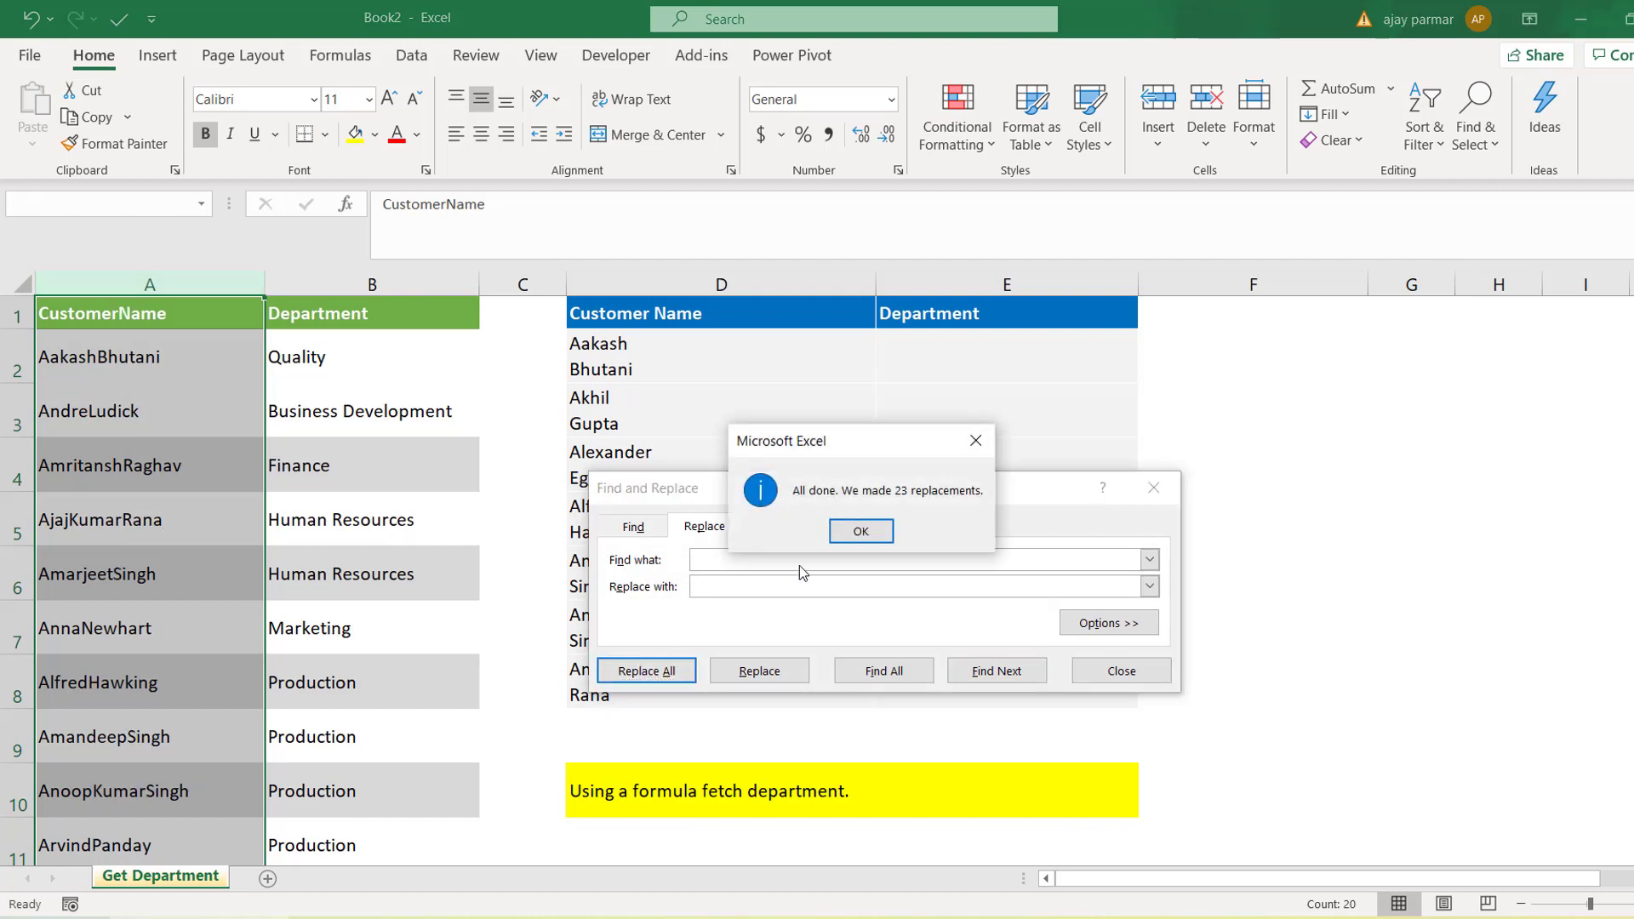
left_click(855, 532)
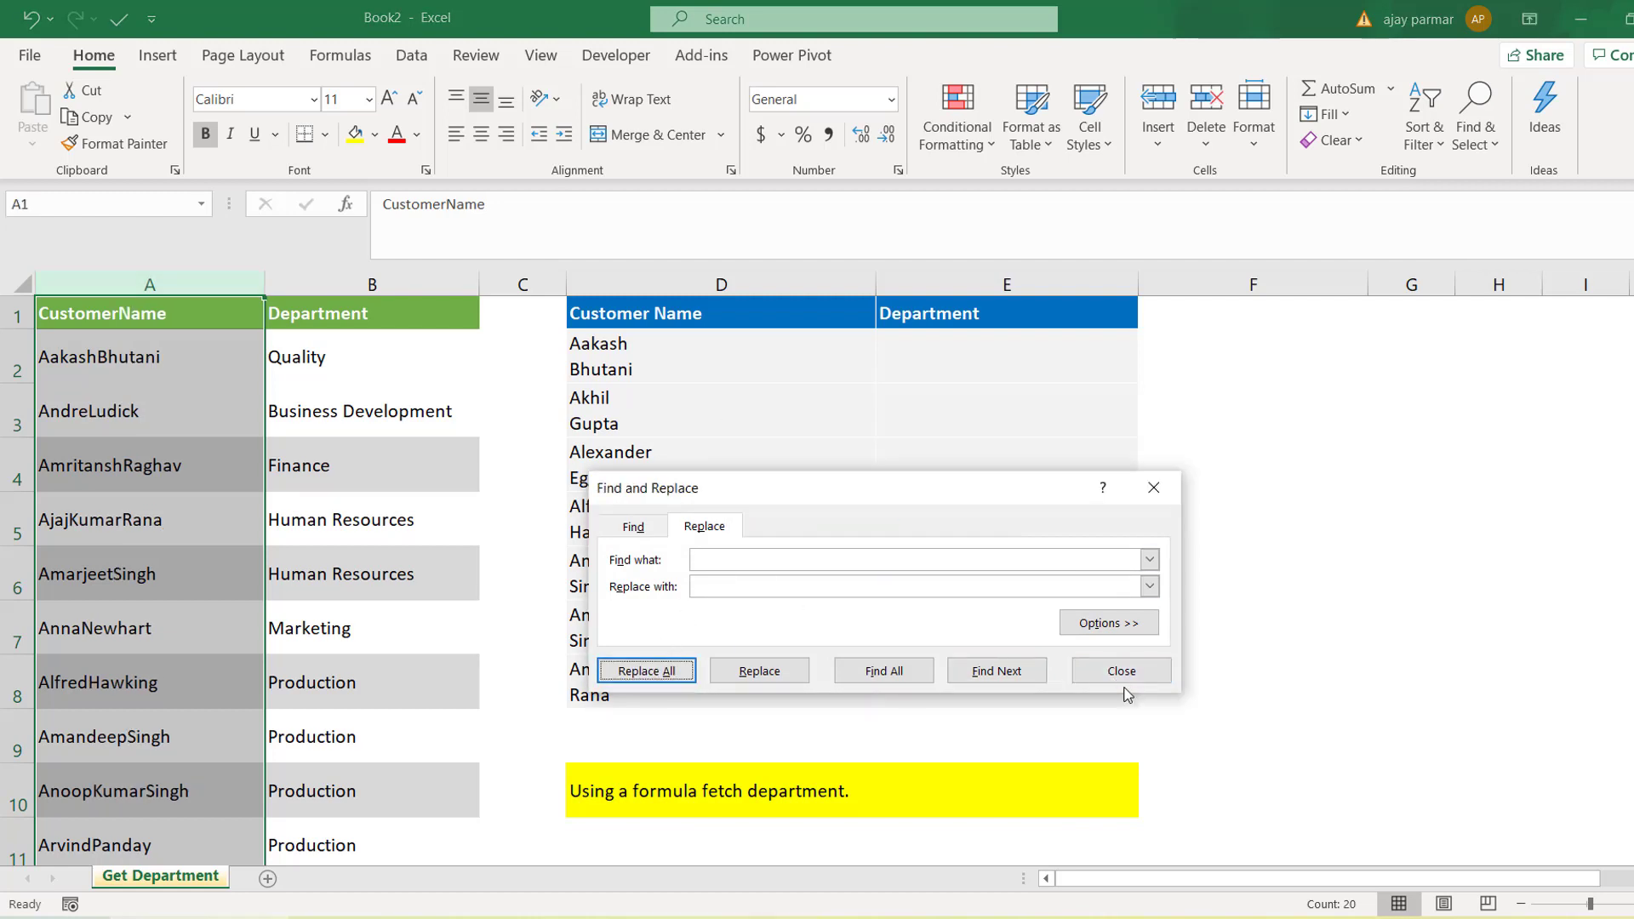
left_click(1121, 671)
left_click(662, 349)
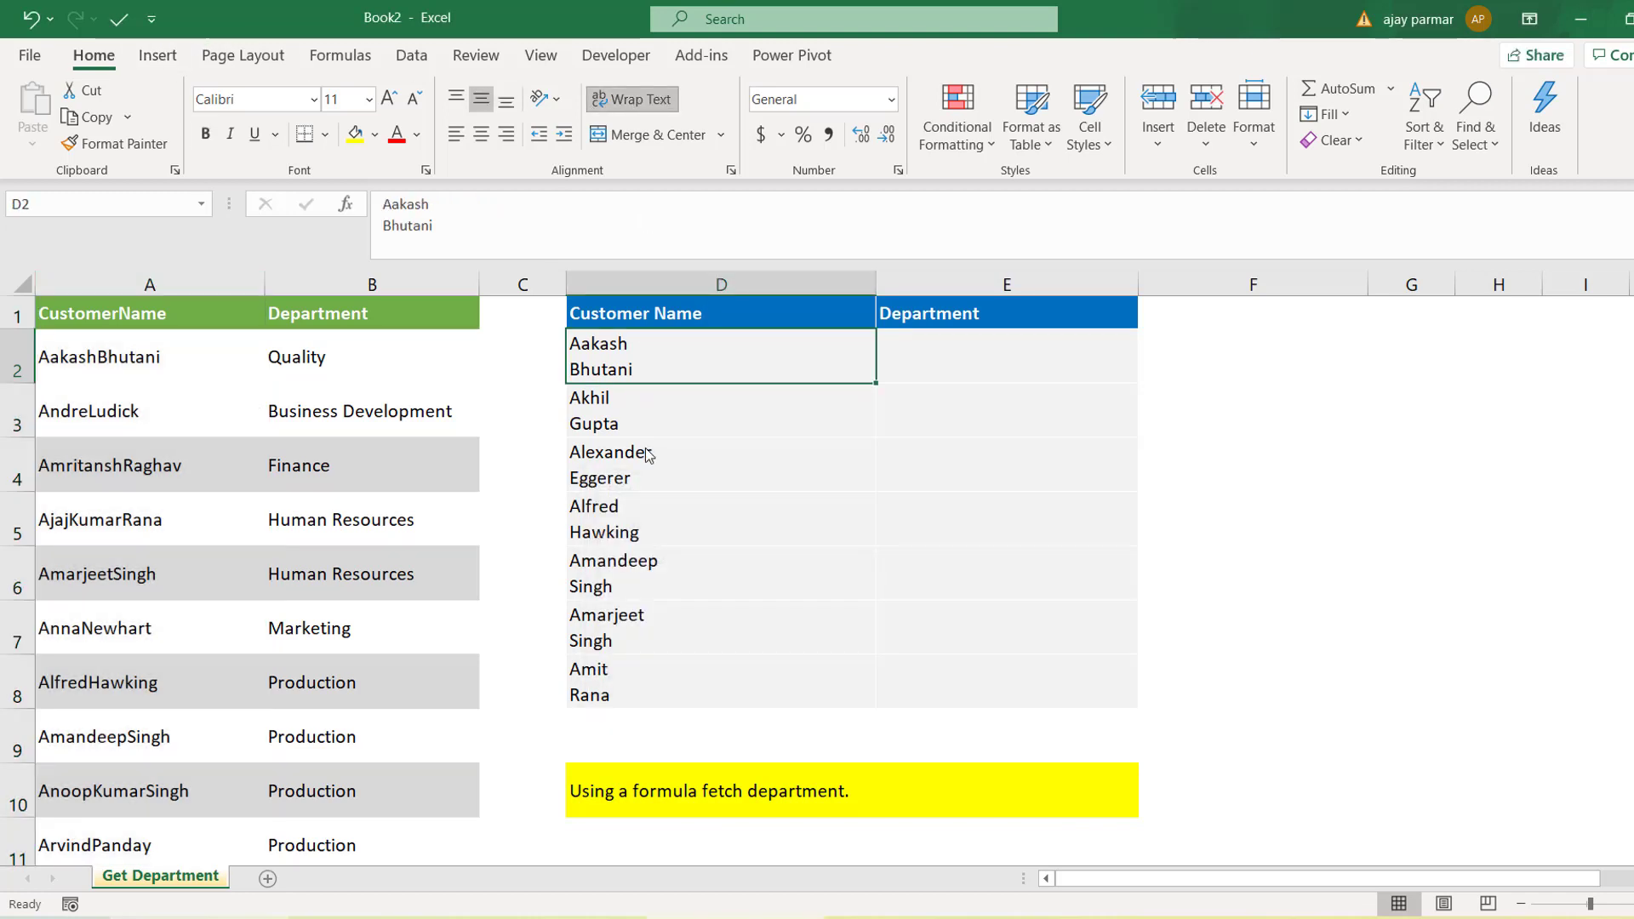
Enter =VLOOKUP(CLEAN(D2),A:B,2,0) in E2, returning Quality, and fill it down to E8
left_click(970, 343)
type("=")
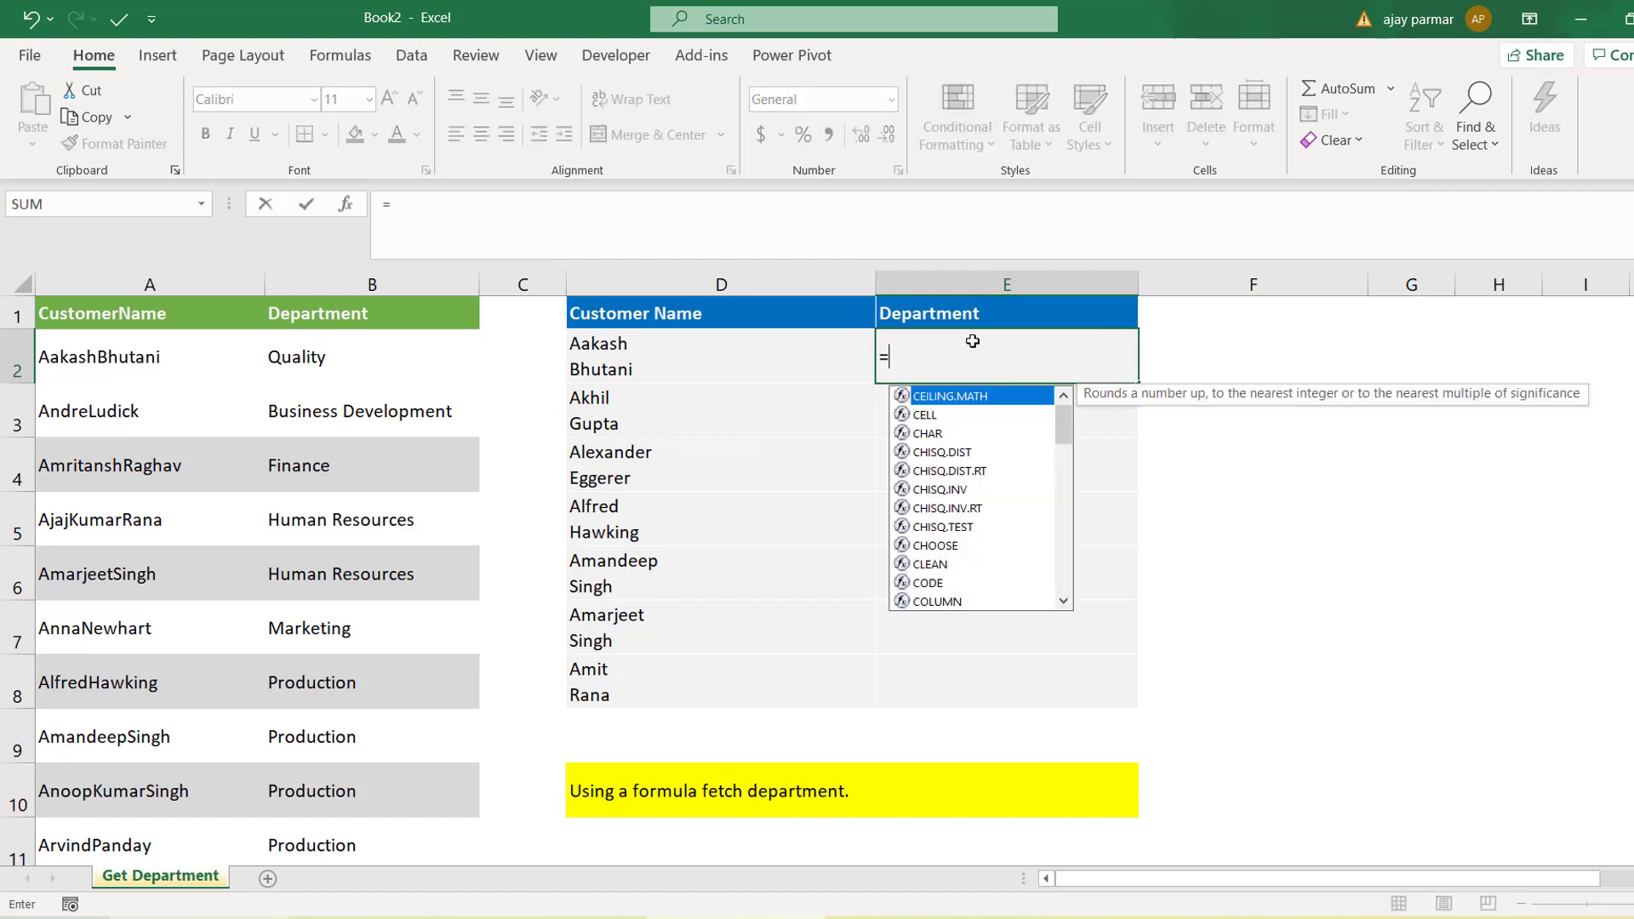
type("clea")
key("BackSpace")
key("BackSpace")
key("BackSpace")
key("BackSpace")
type("vlo")
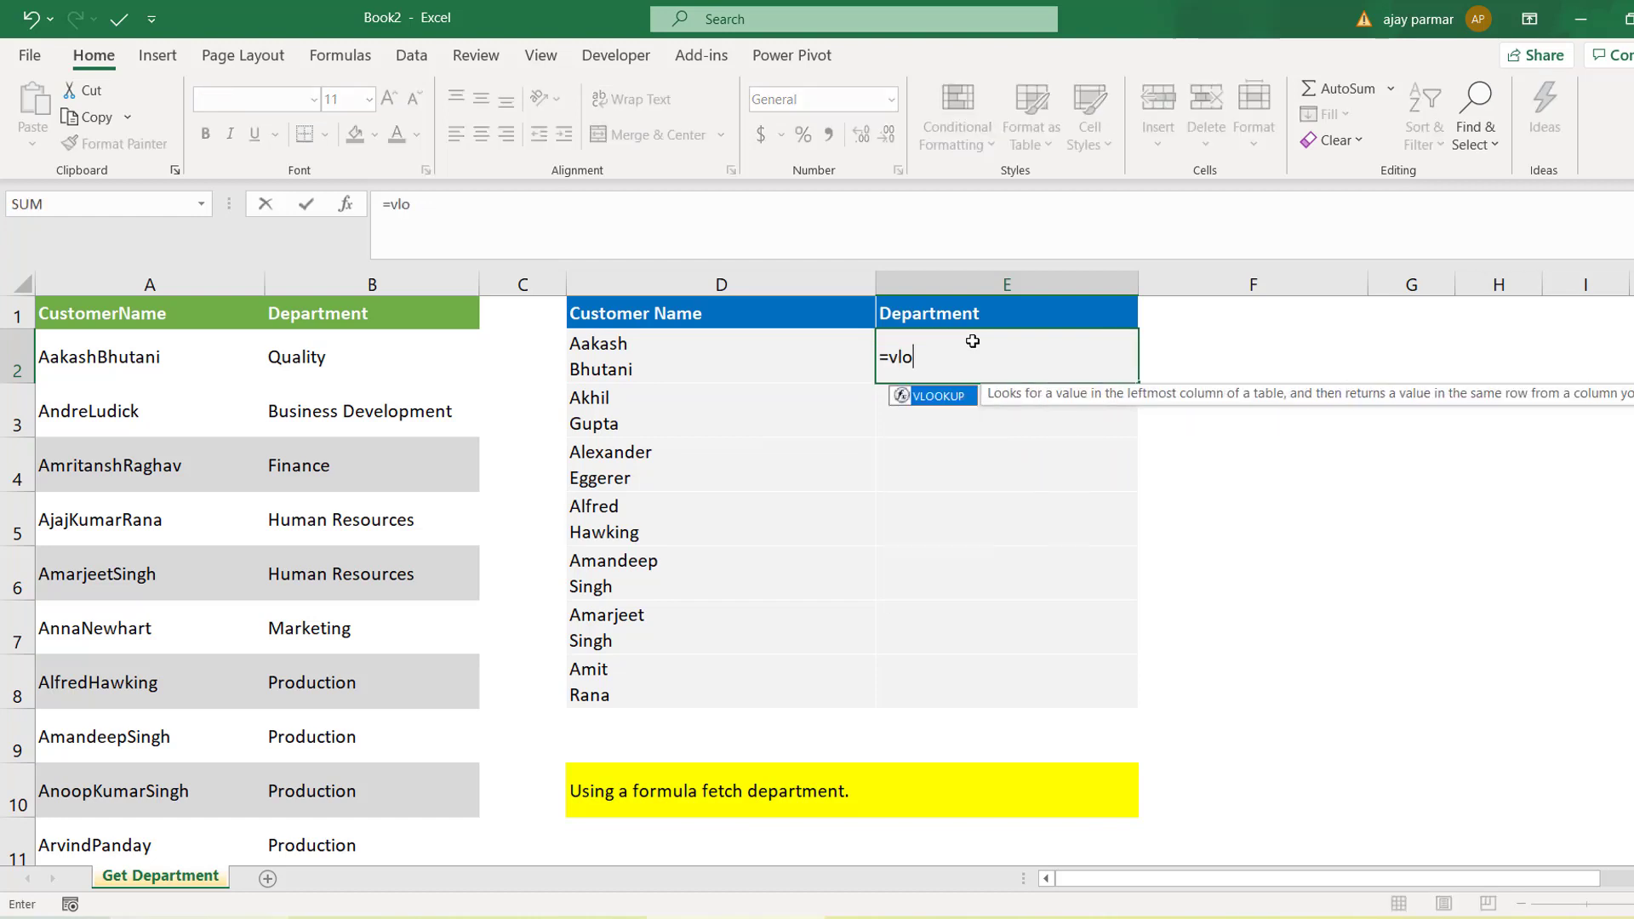
type("okup(")
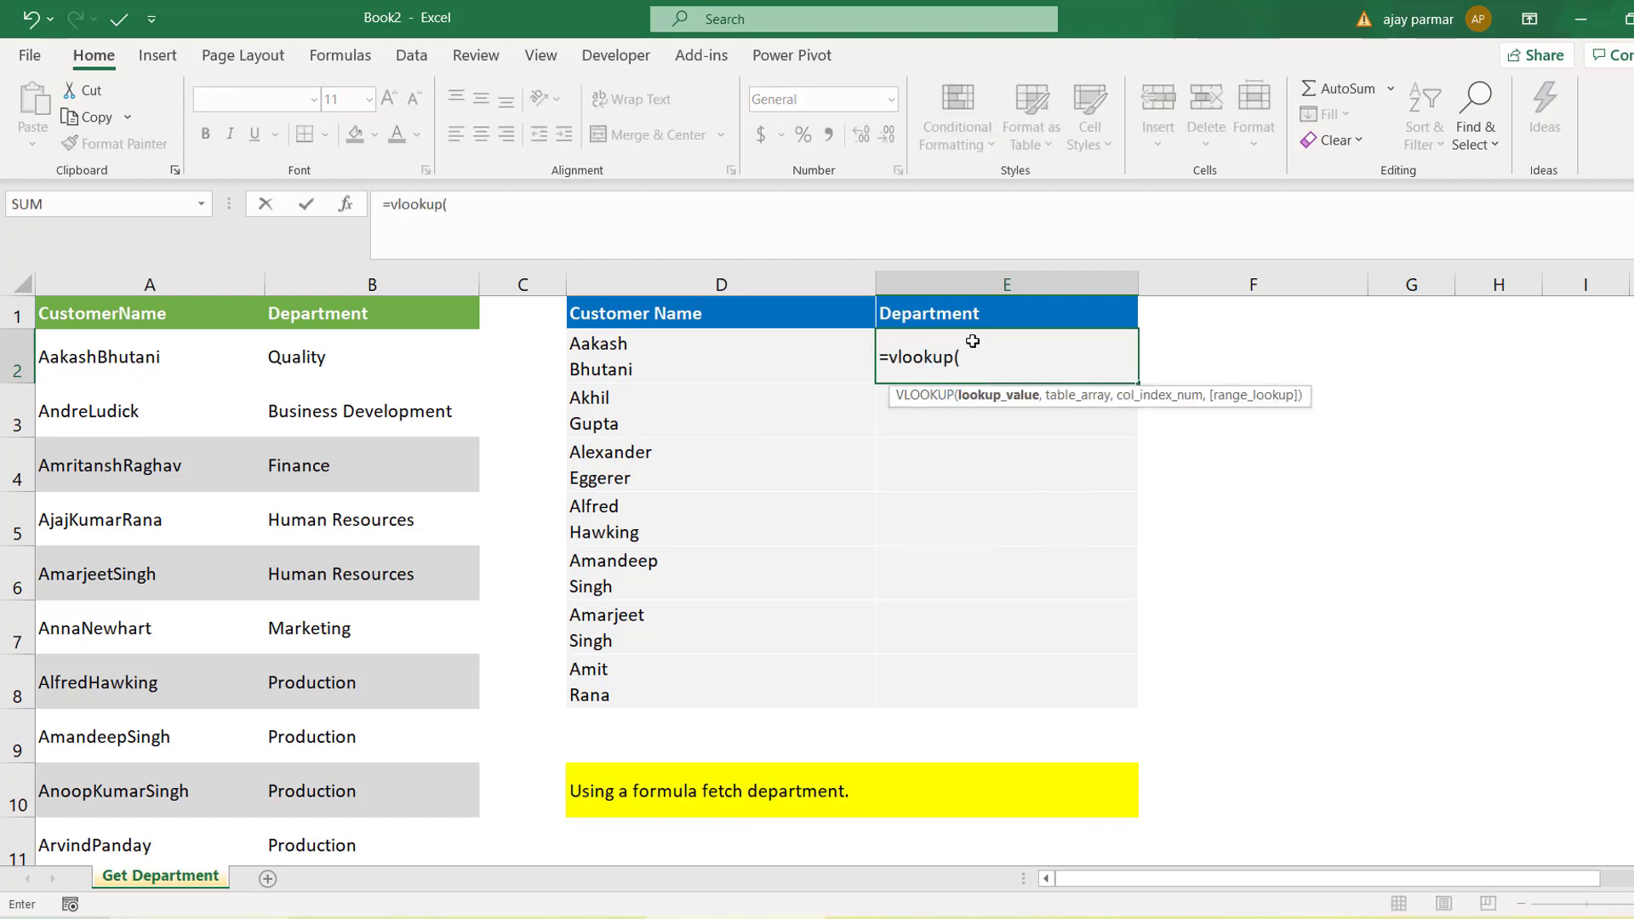
type("clean")
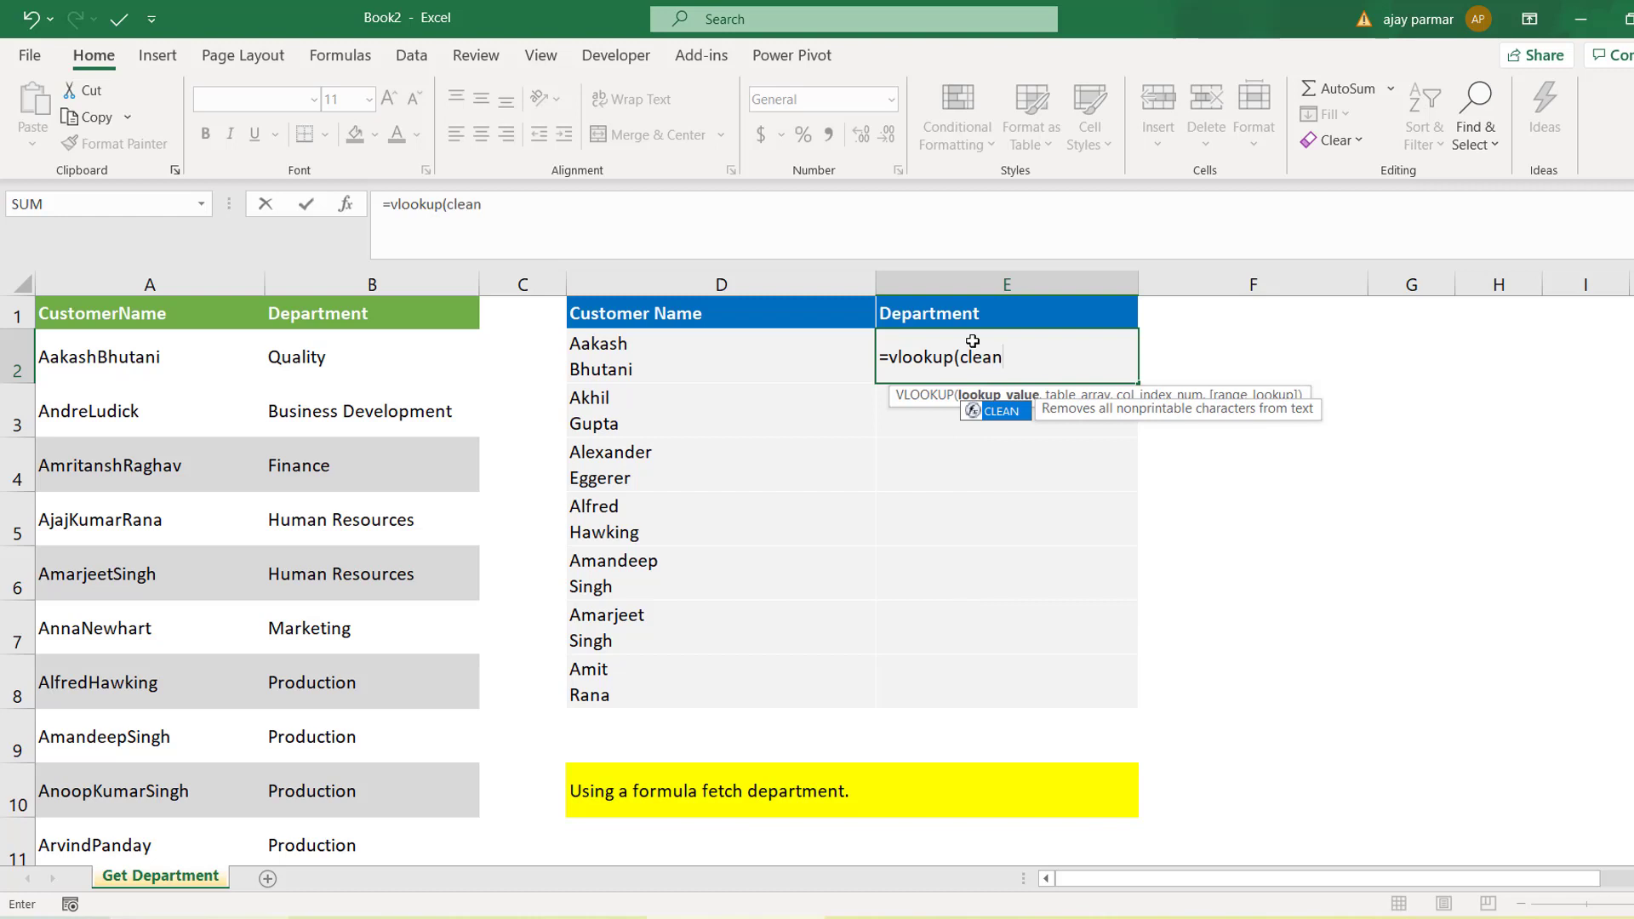
type("(")
left_click(713, 348)
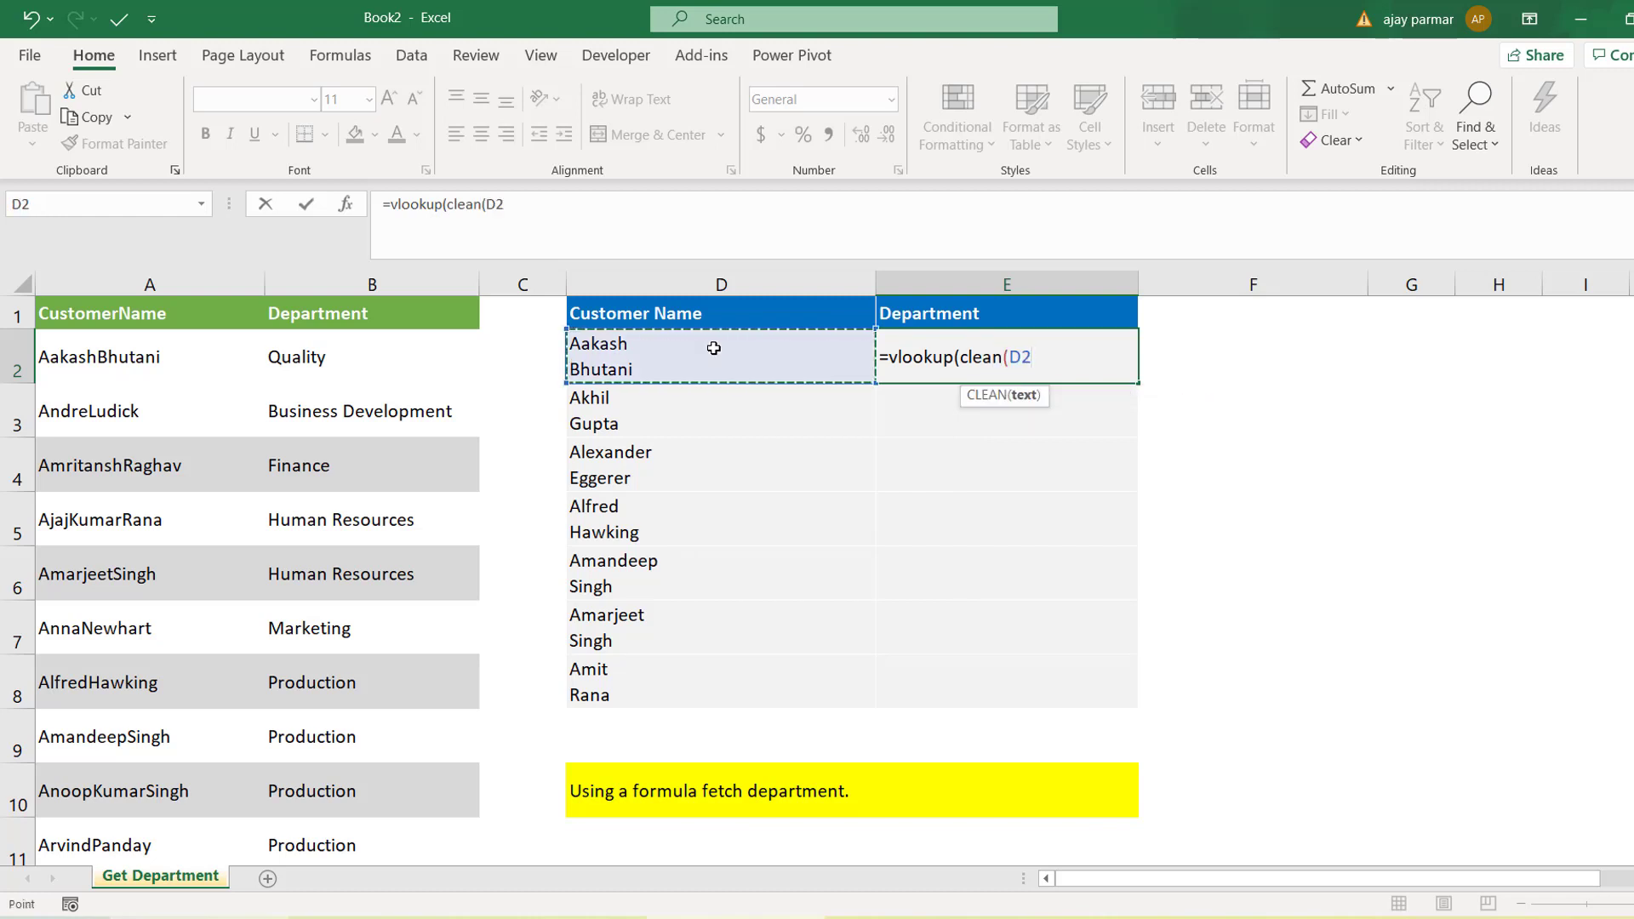
type("),")
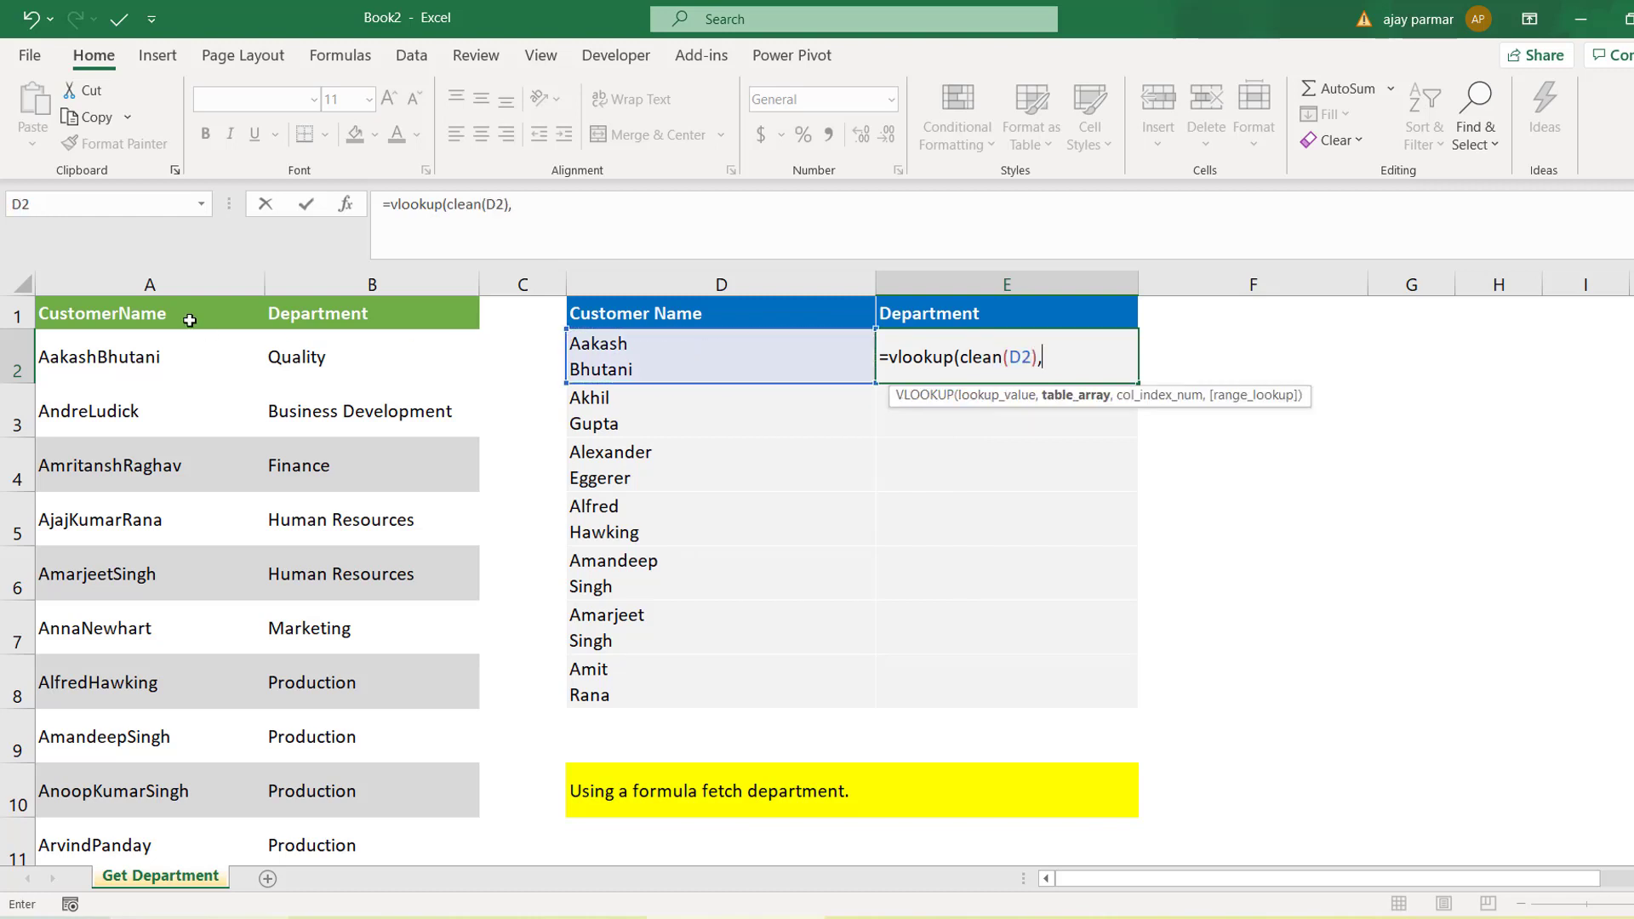
left_click_drag(162, 285, 406, 280)
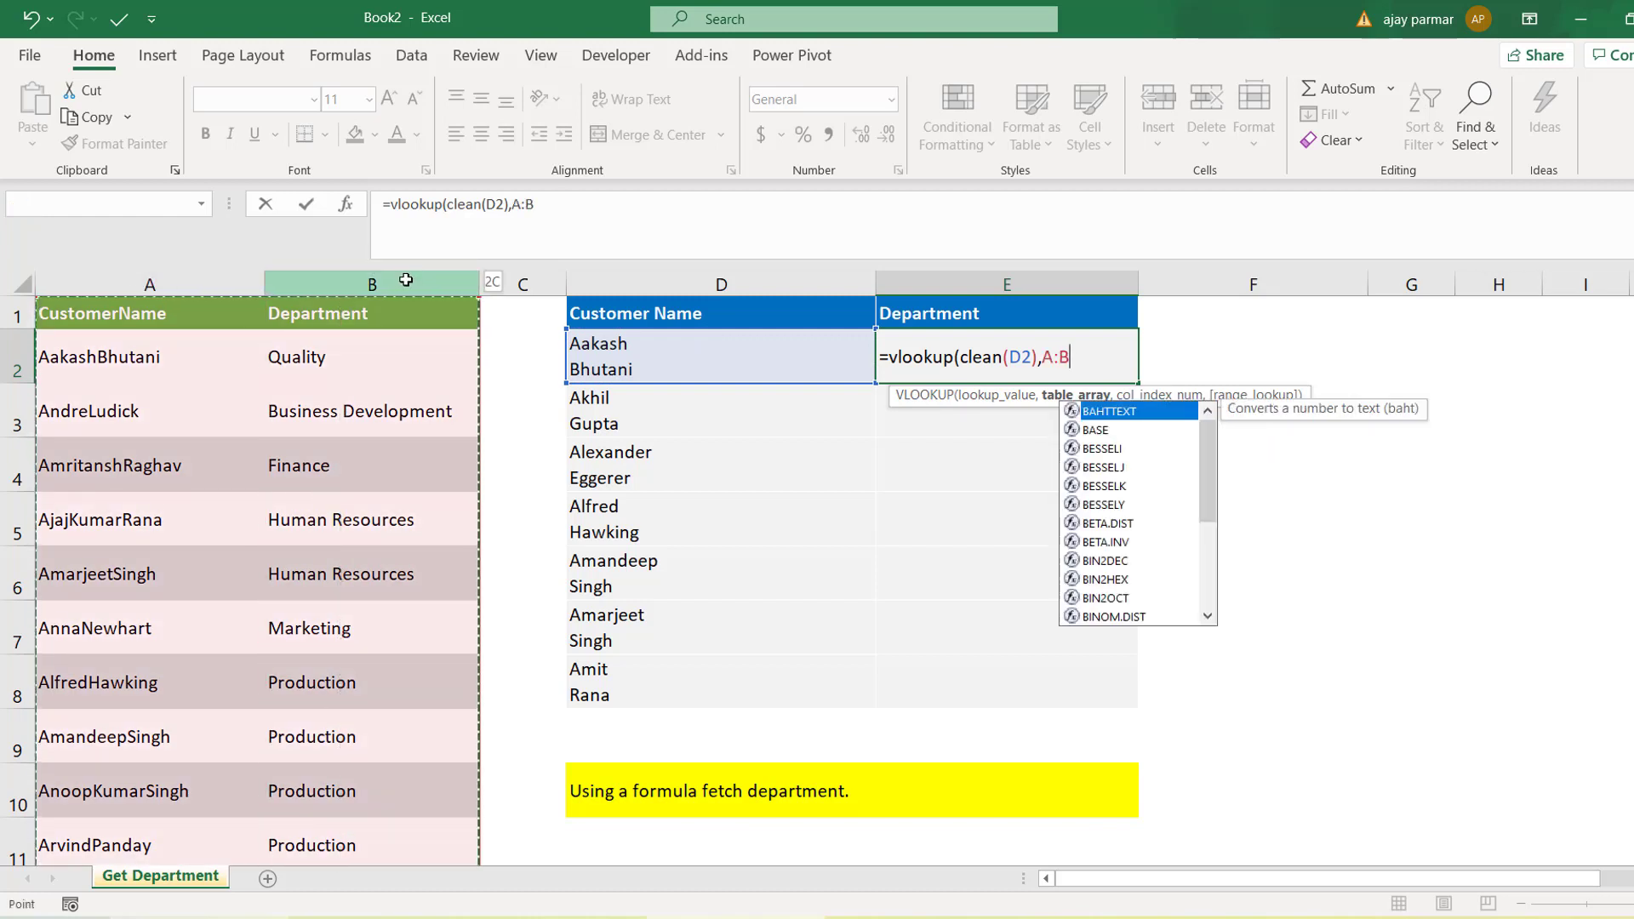
type(",2,0)")
key("Return")
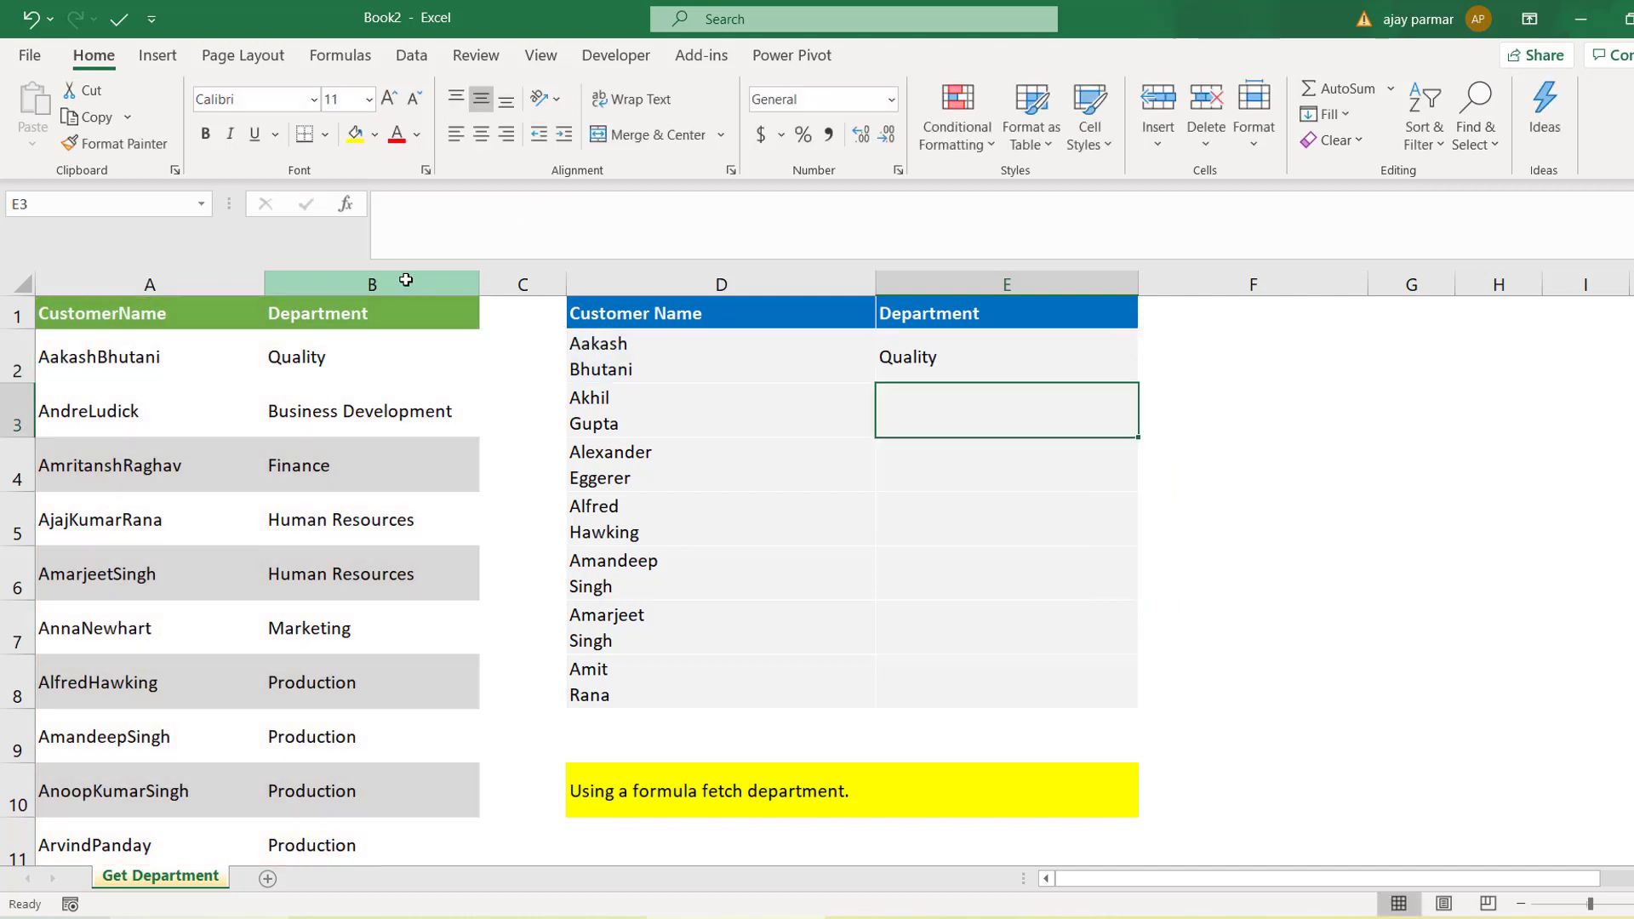
key("Up")
left_click_drag(1139, 383, 1139, 707)
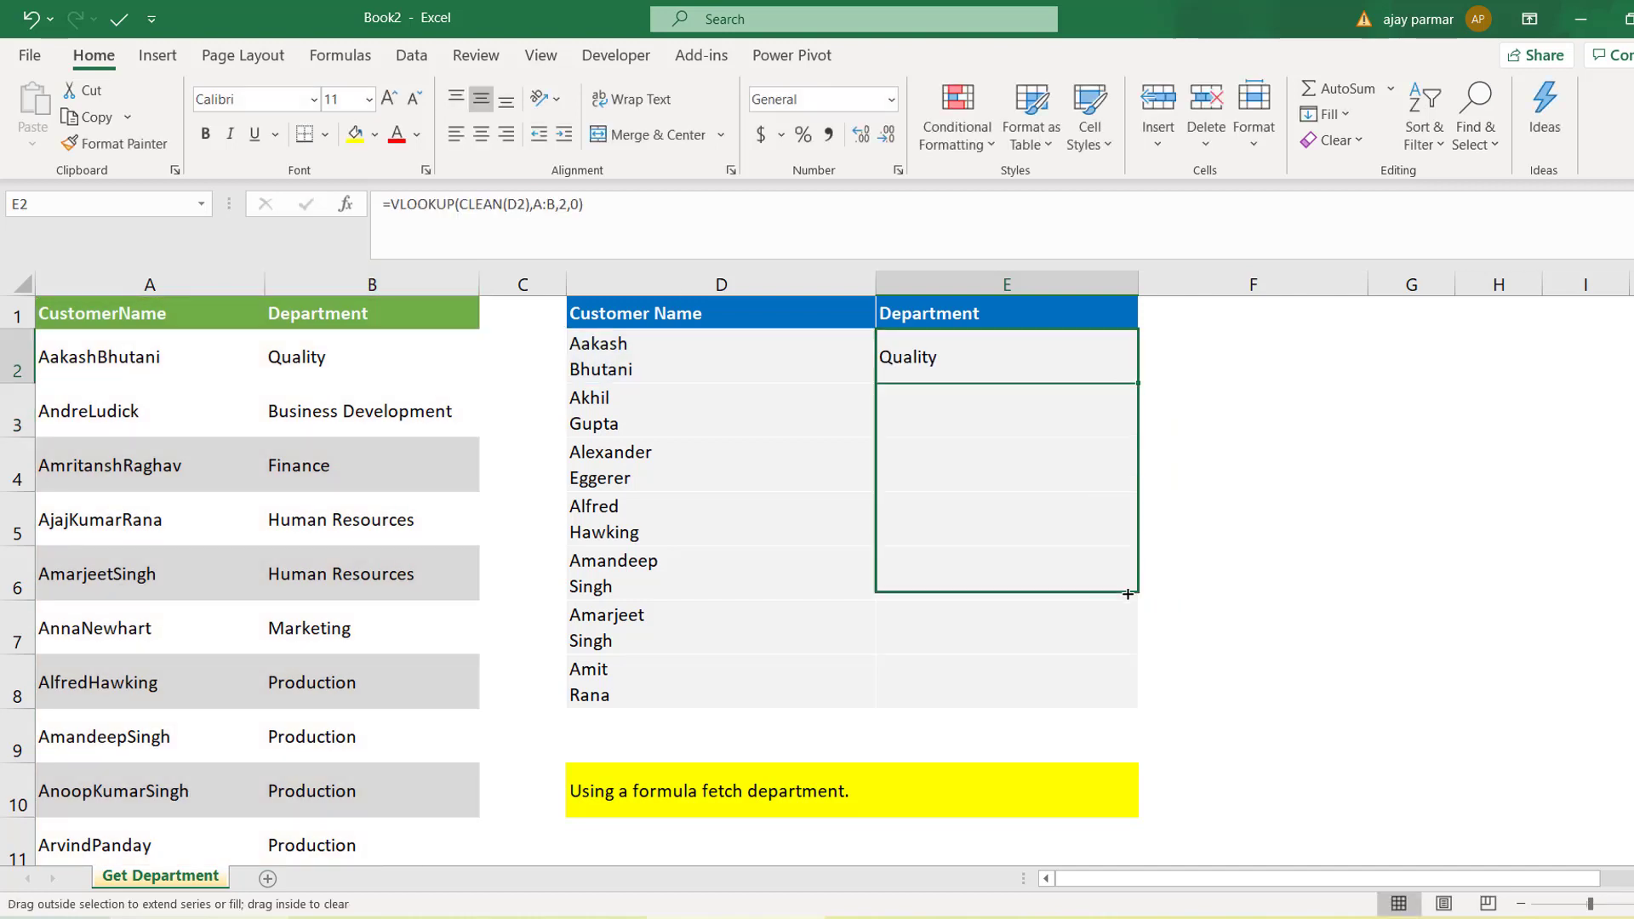
left_click(671, 354)
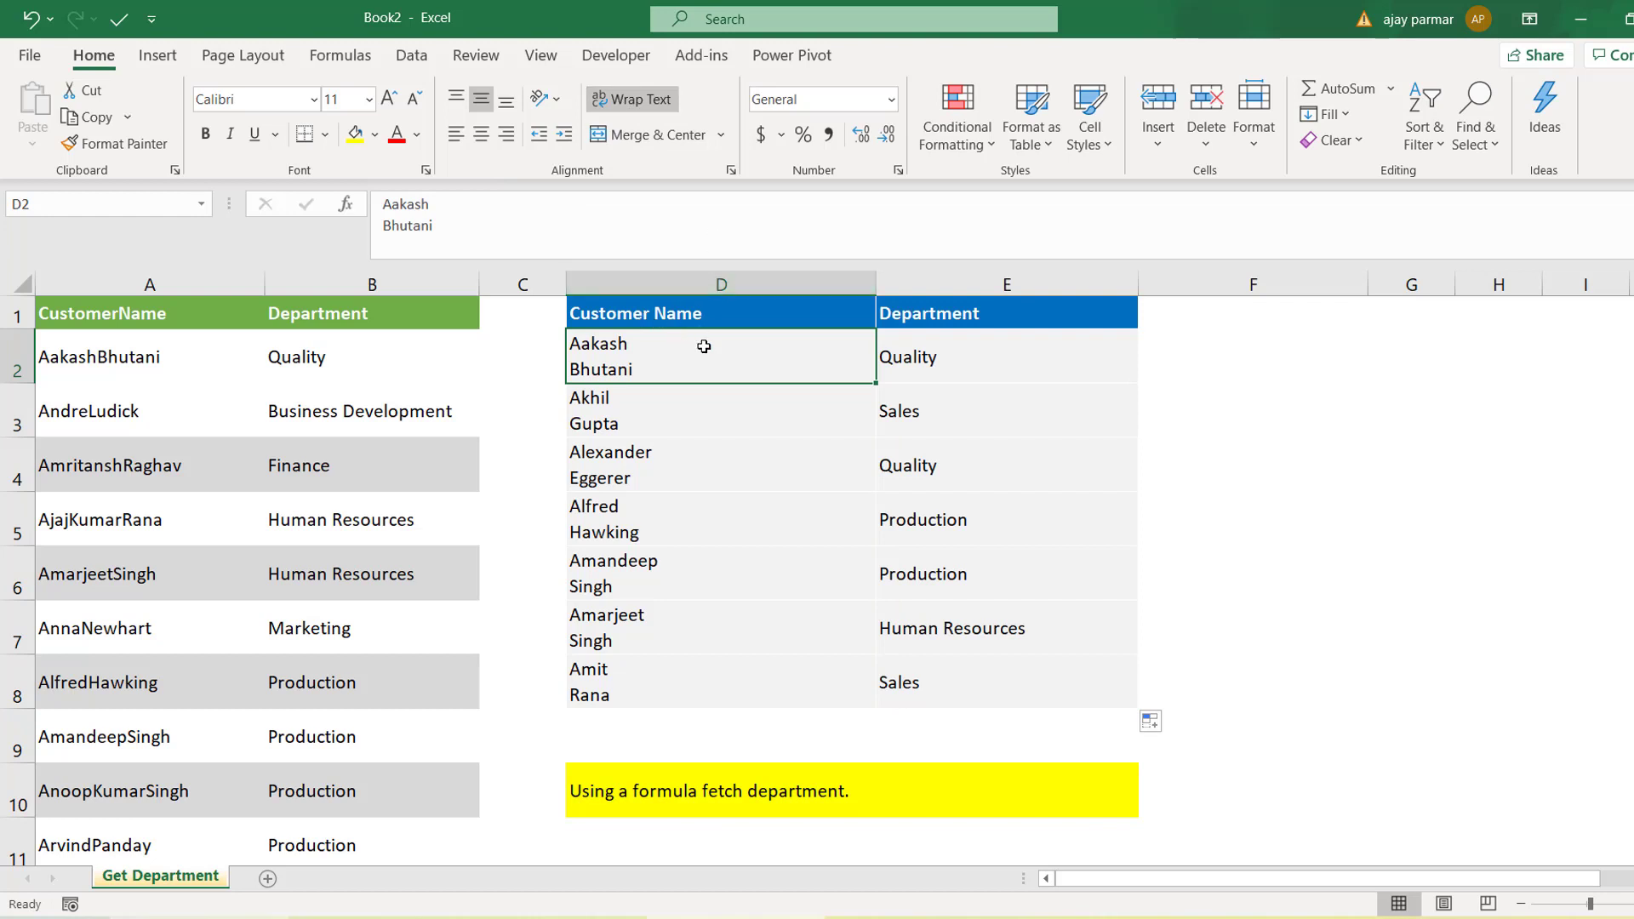
left_click(924, 354)
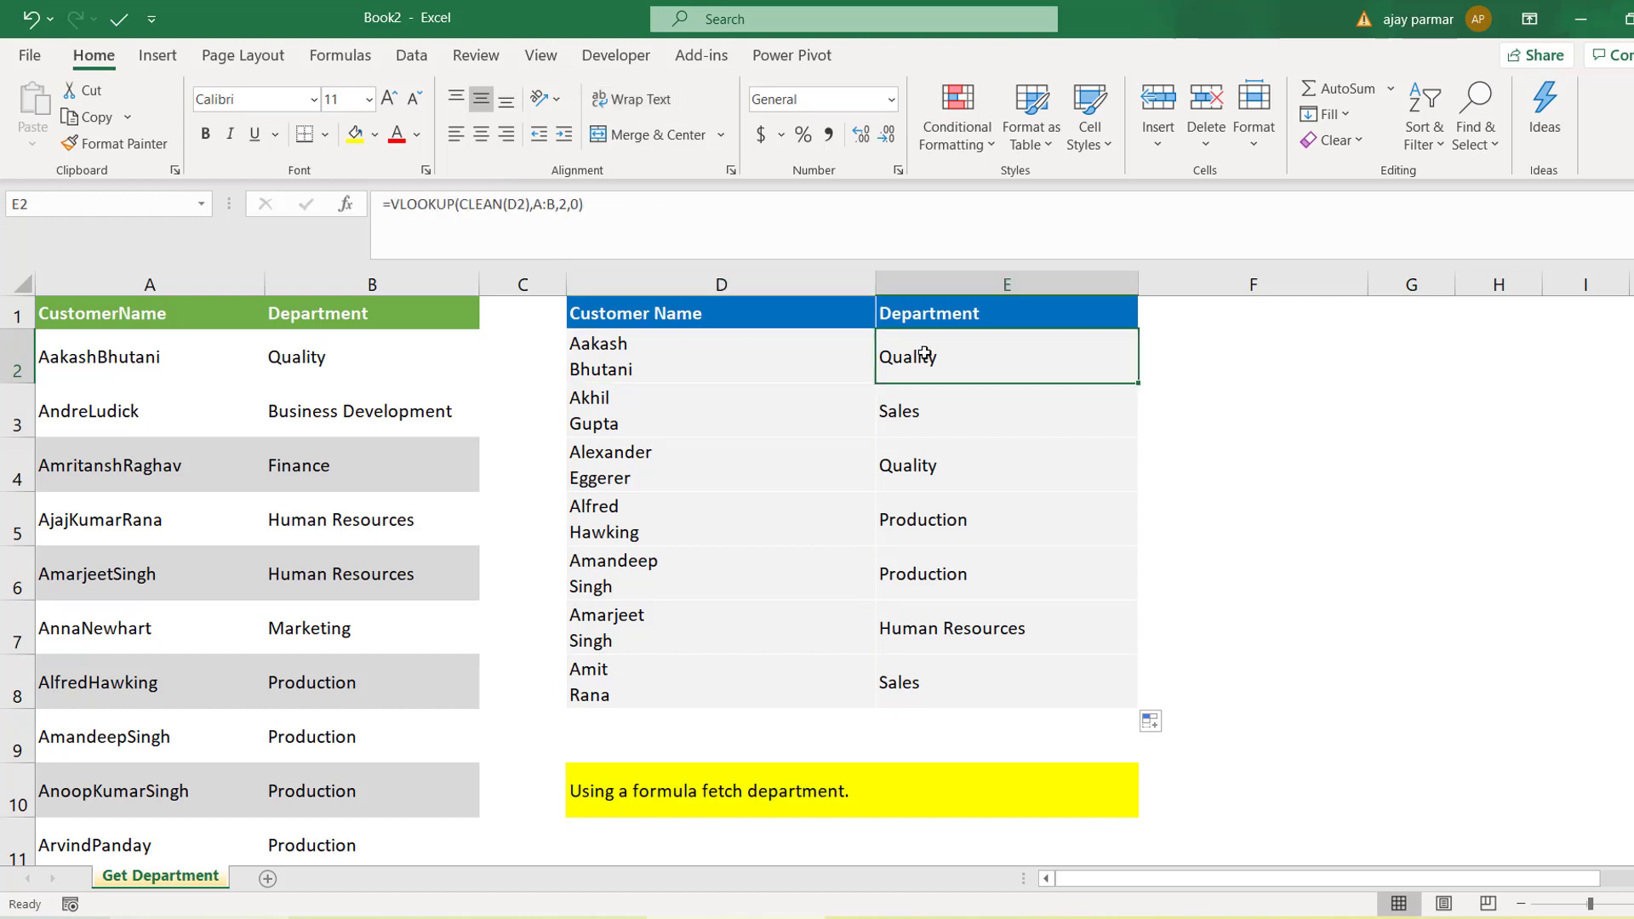
left_click(717, 358)
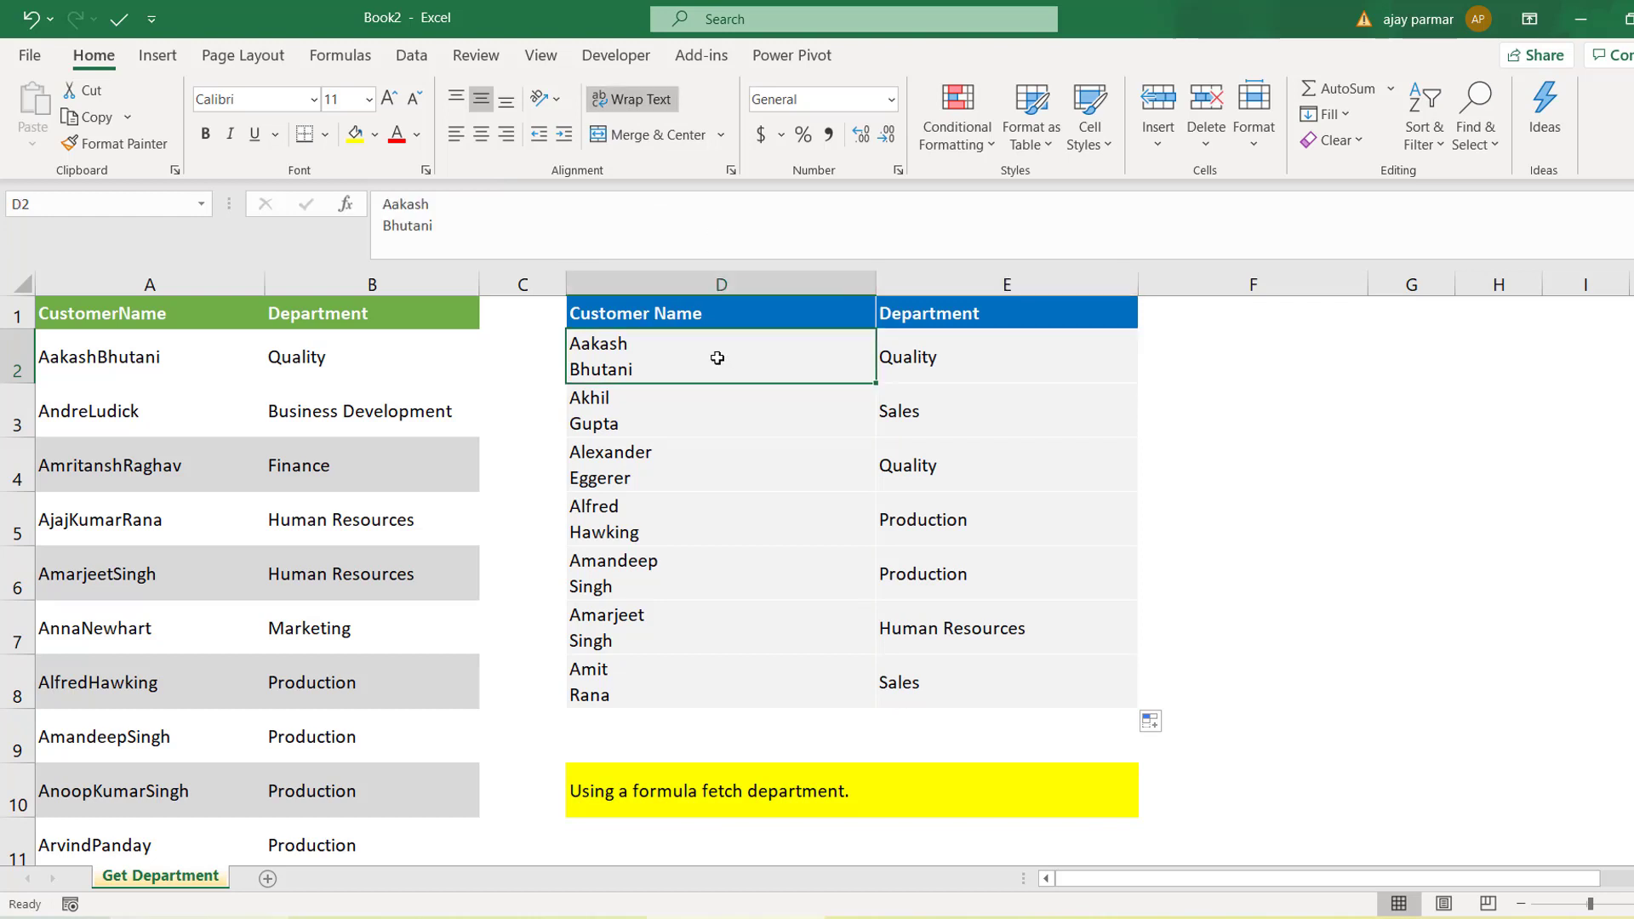
left_click(1007, 351)
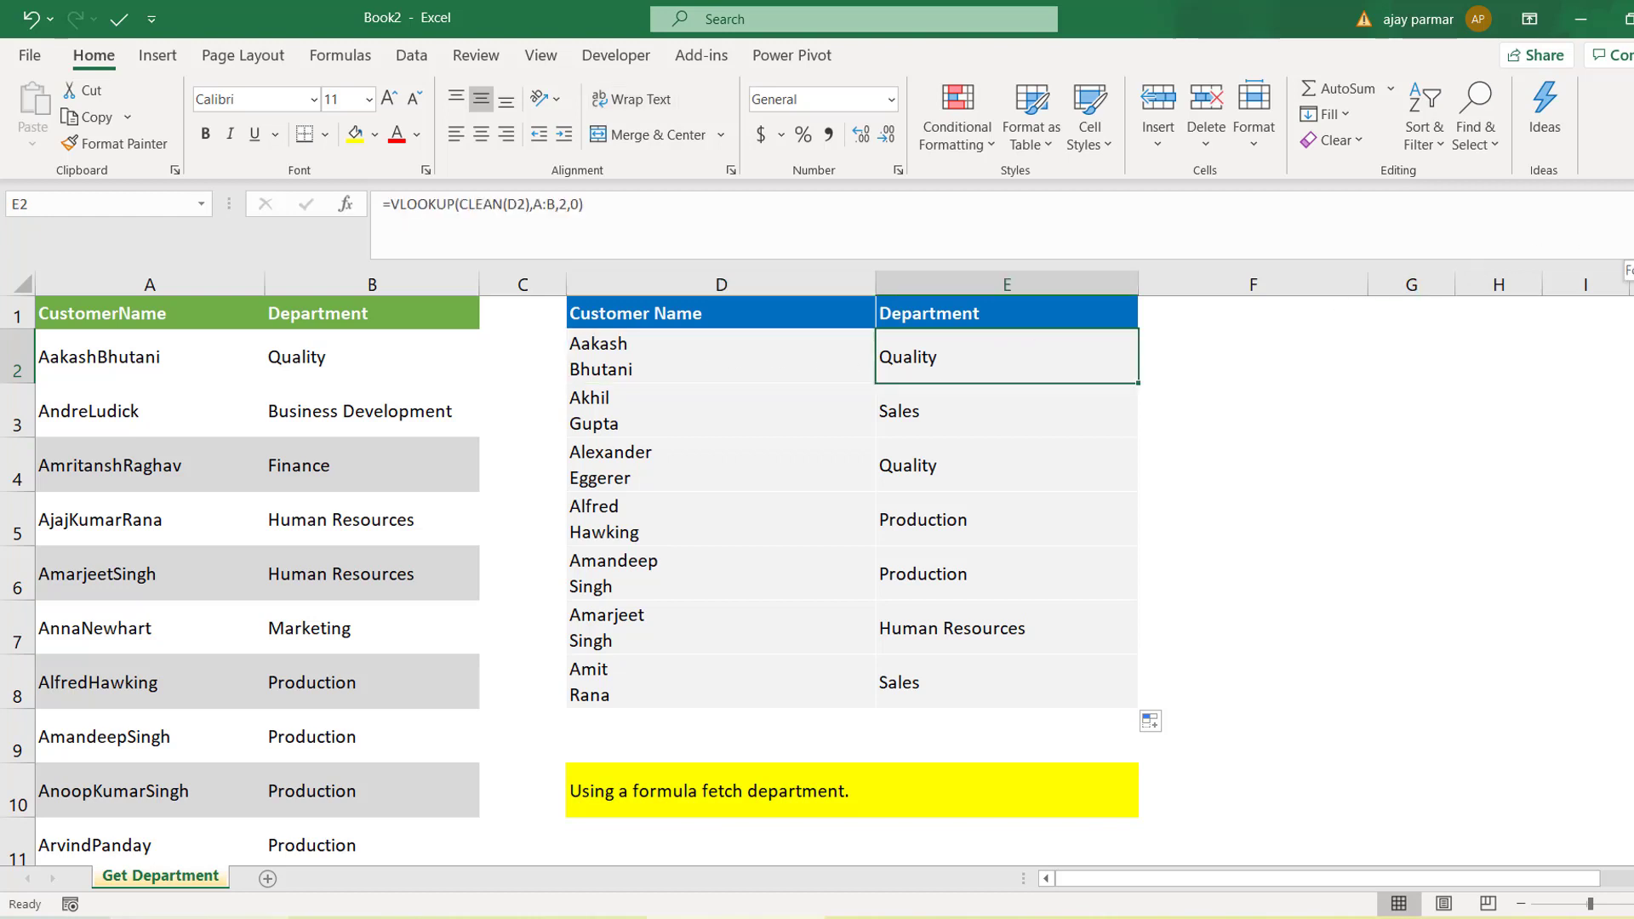
key("ctrl+shift+u")
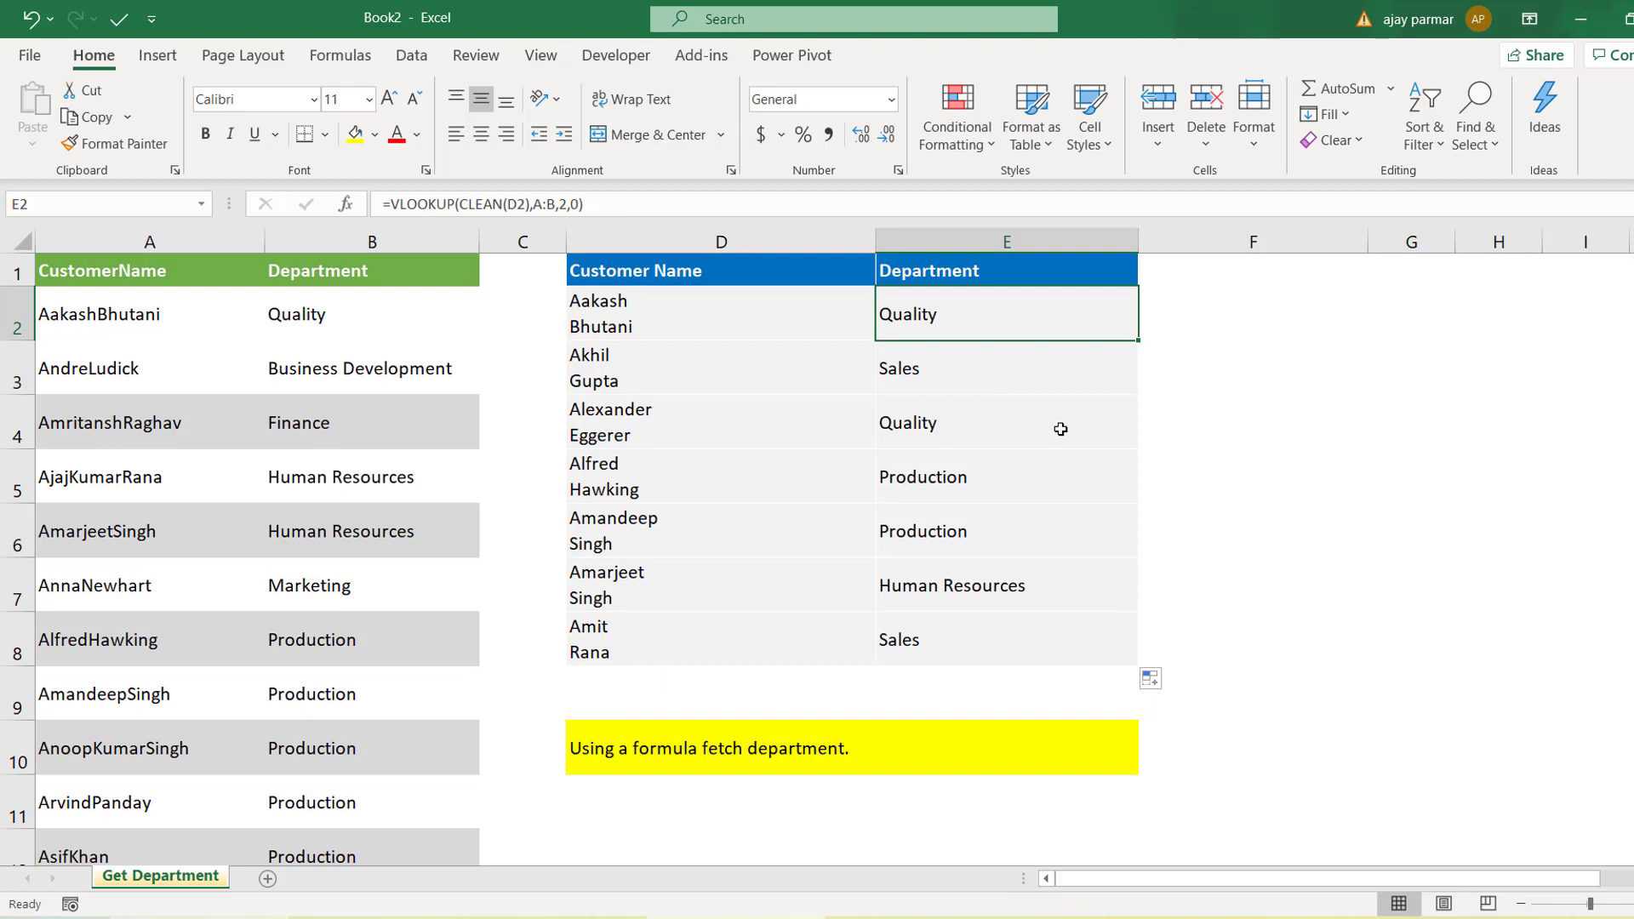
left_click(1061, 429)
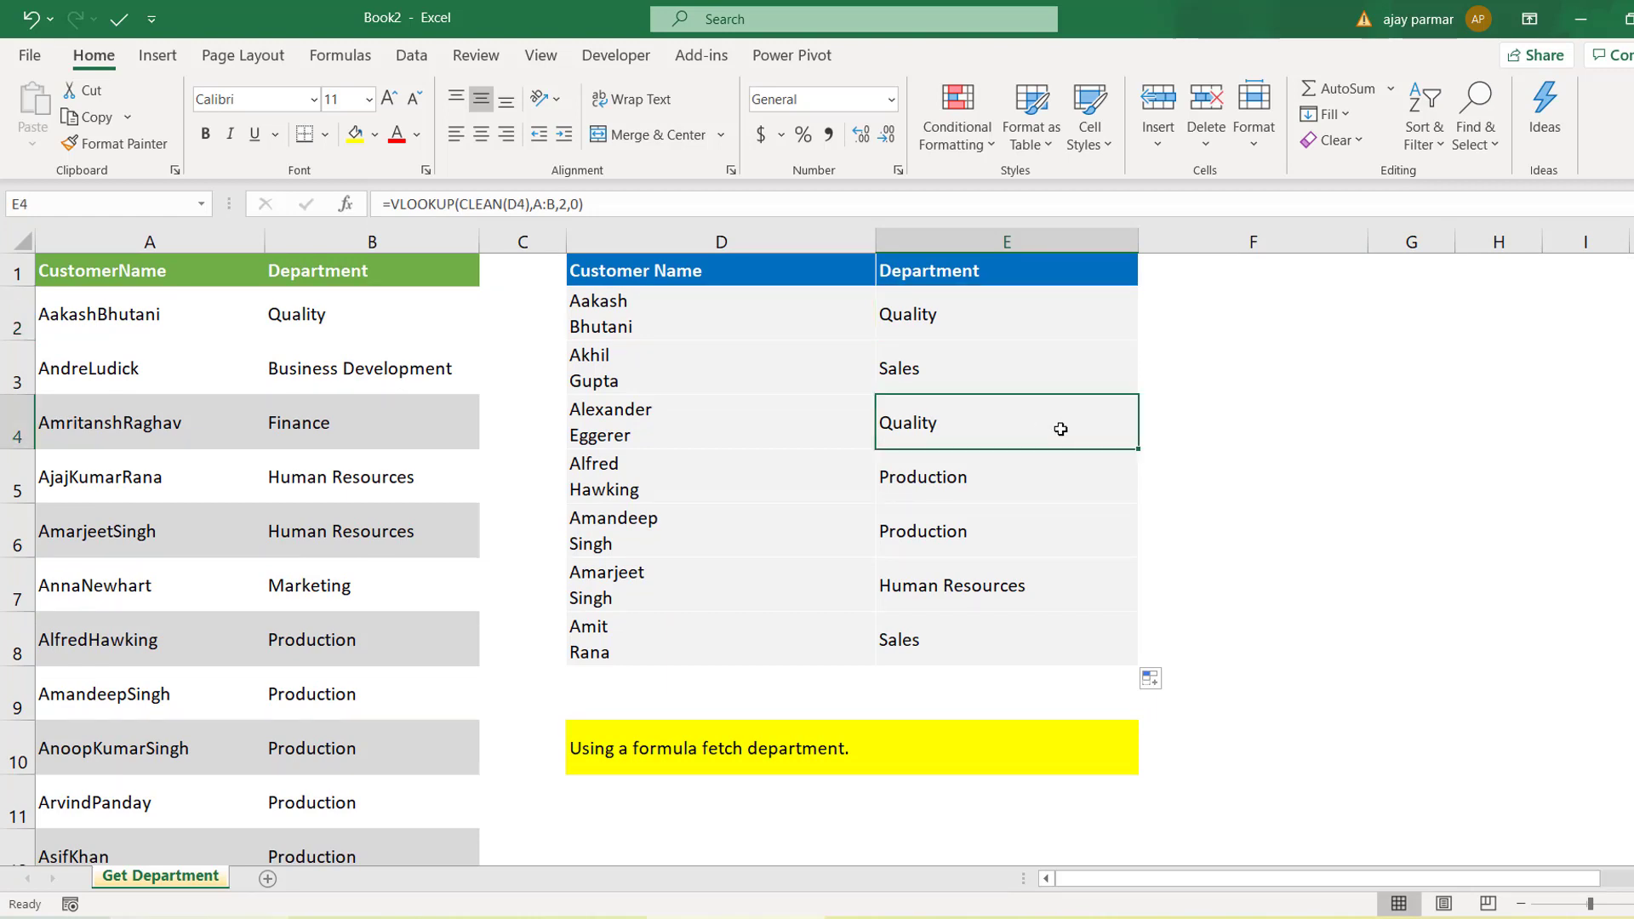